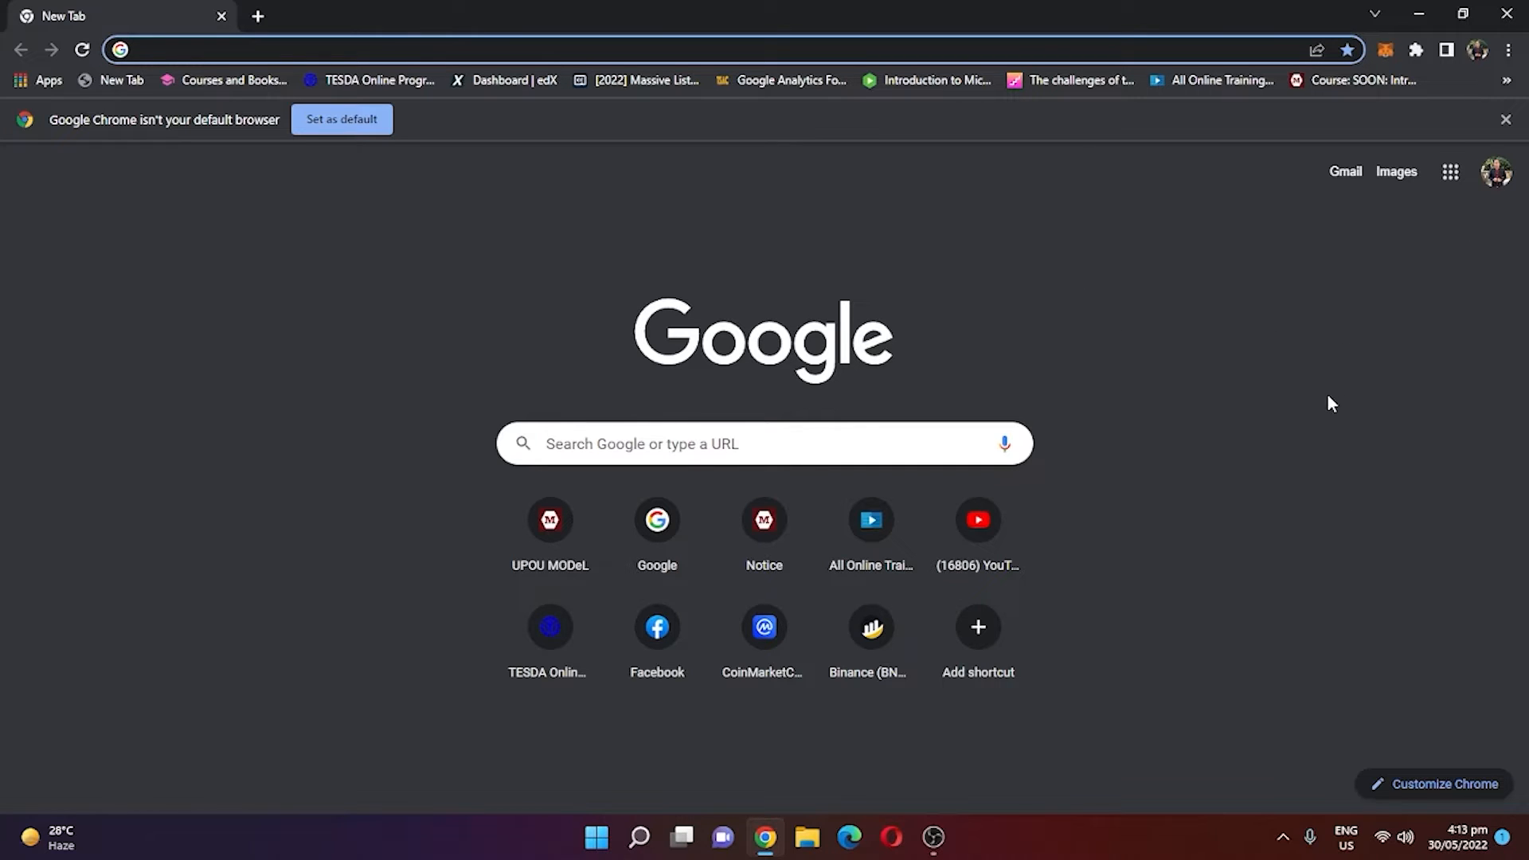
Step: Open Google Forms from the Google apps list and start a new blank form
left_click(1453, 188)
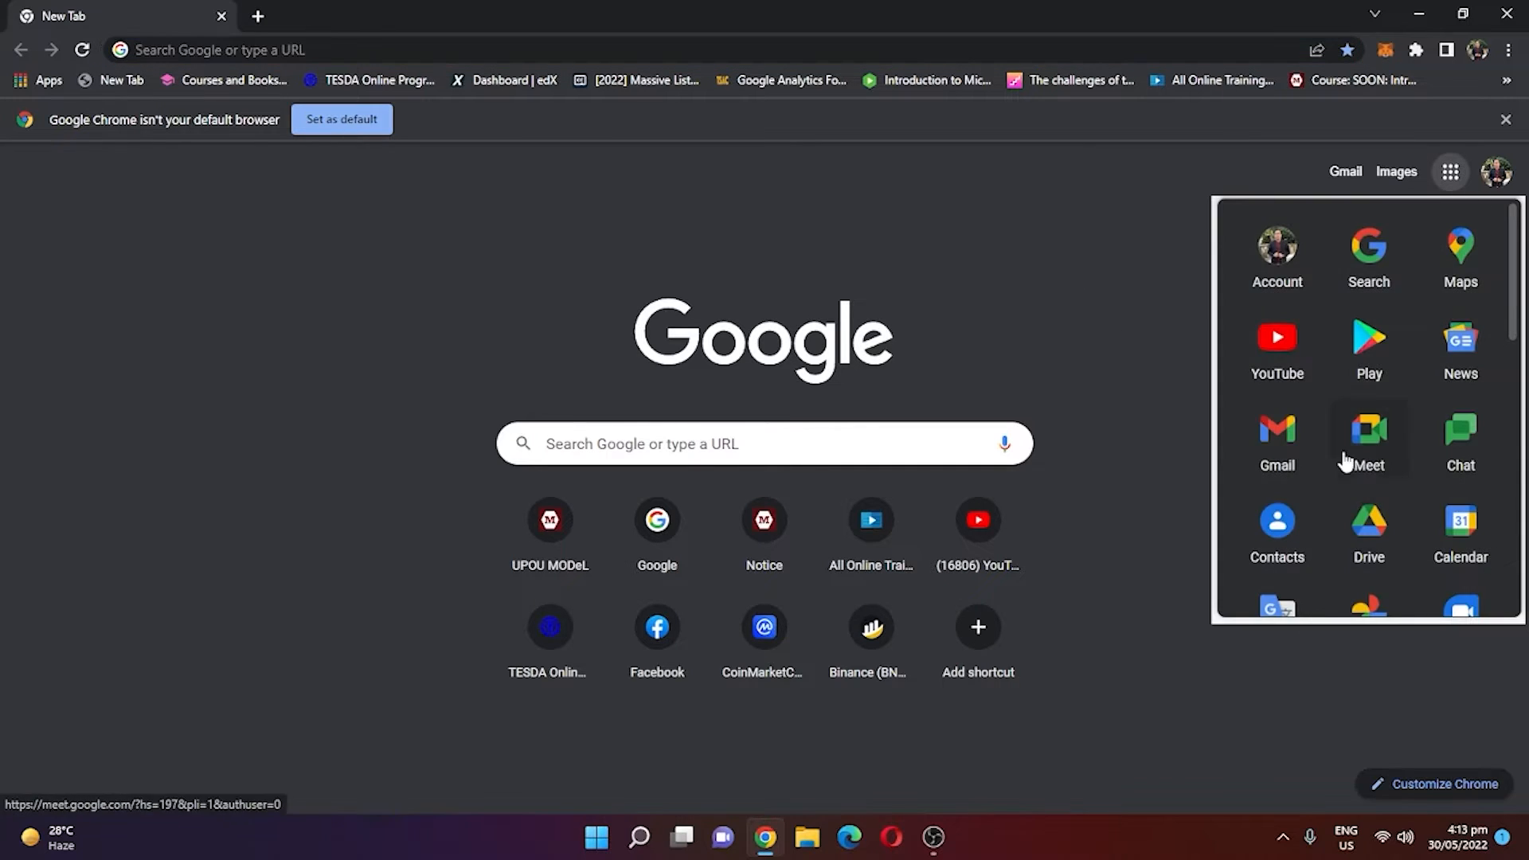
scroll(1417, 382, "down", 2)
scroll(1425, 382, "down", 5)
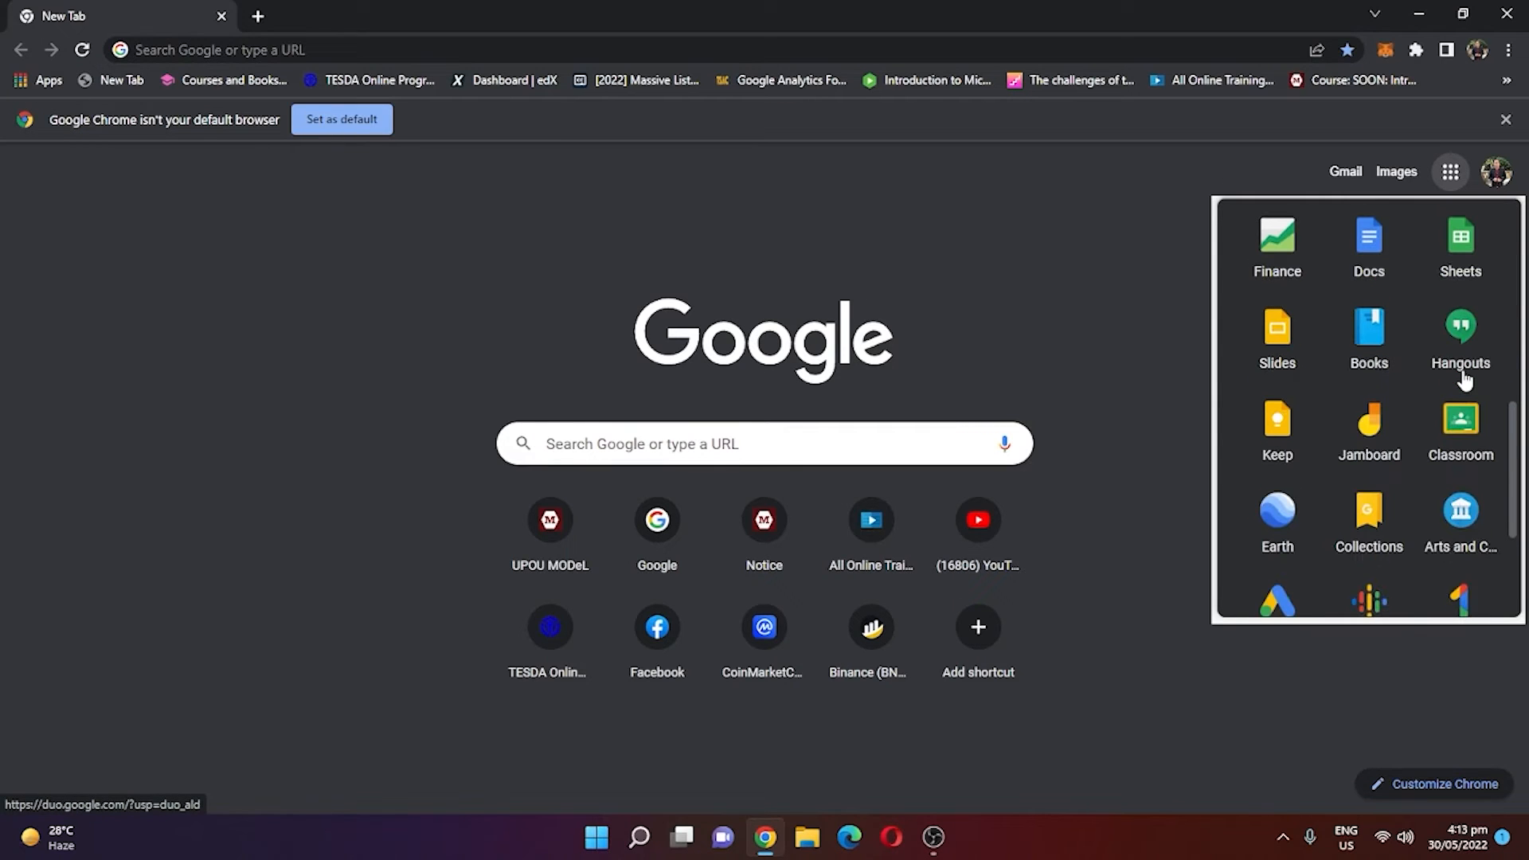
scroll(1459, 391, "down", 3)
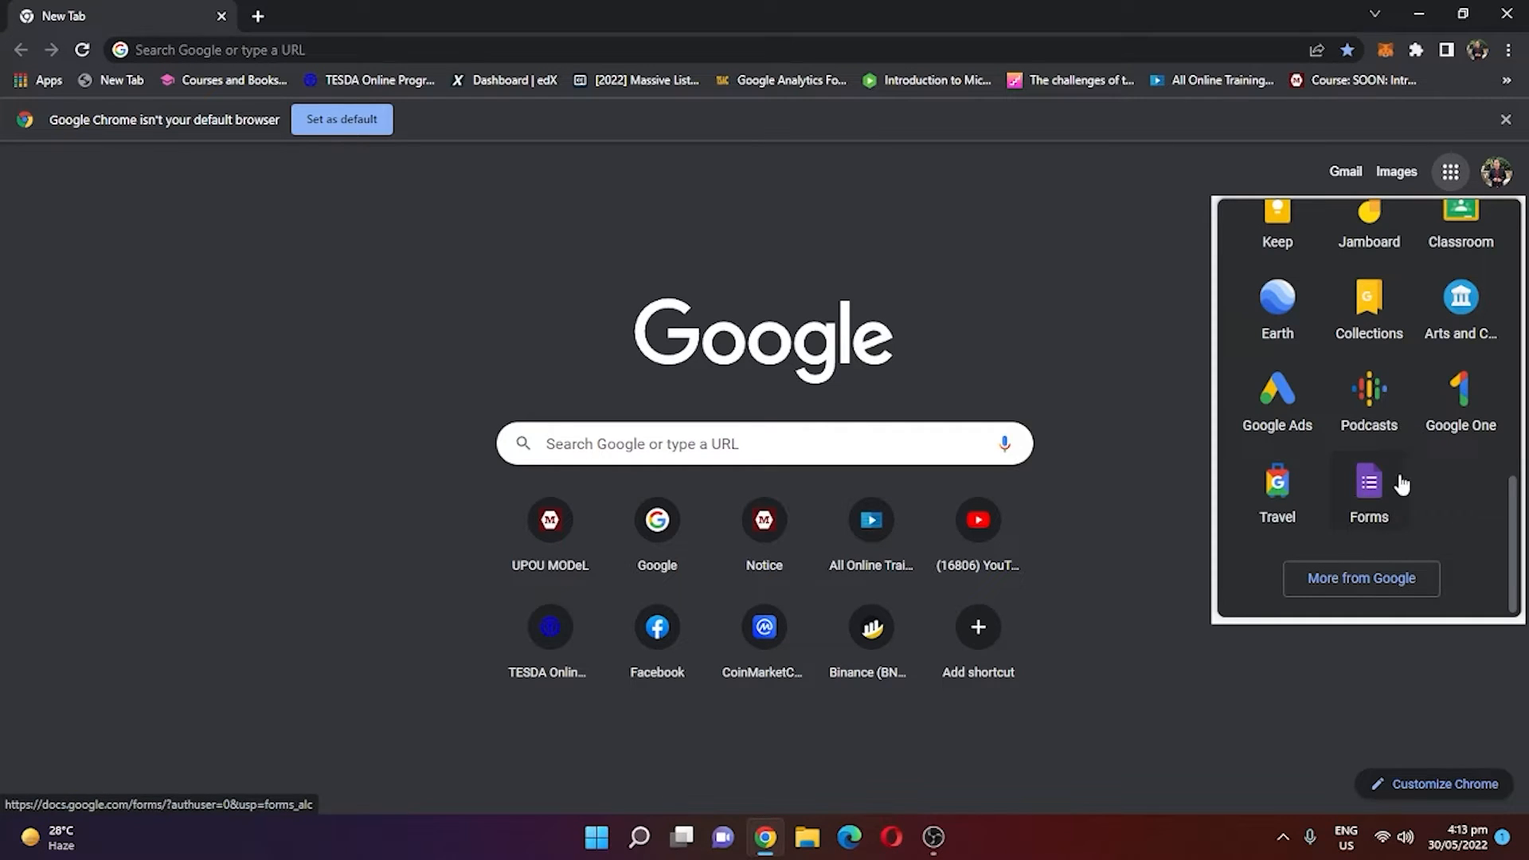
left_click(1371, 490)
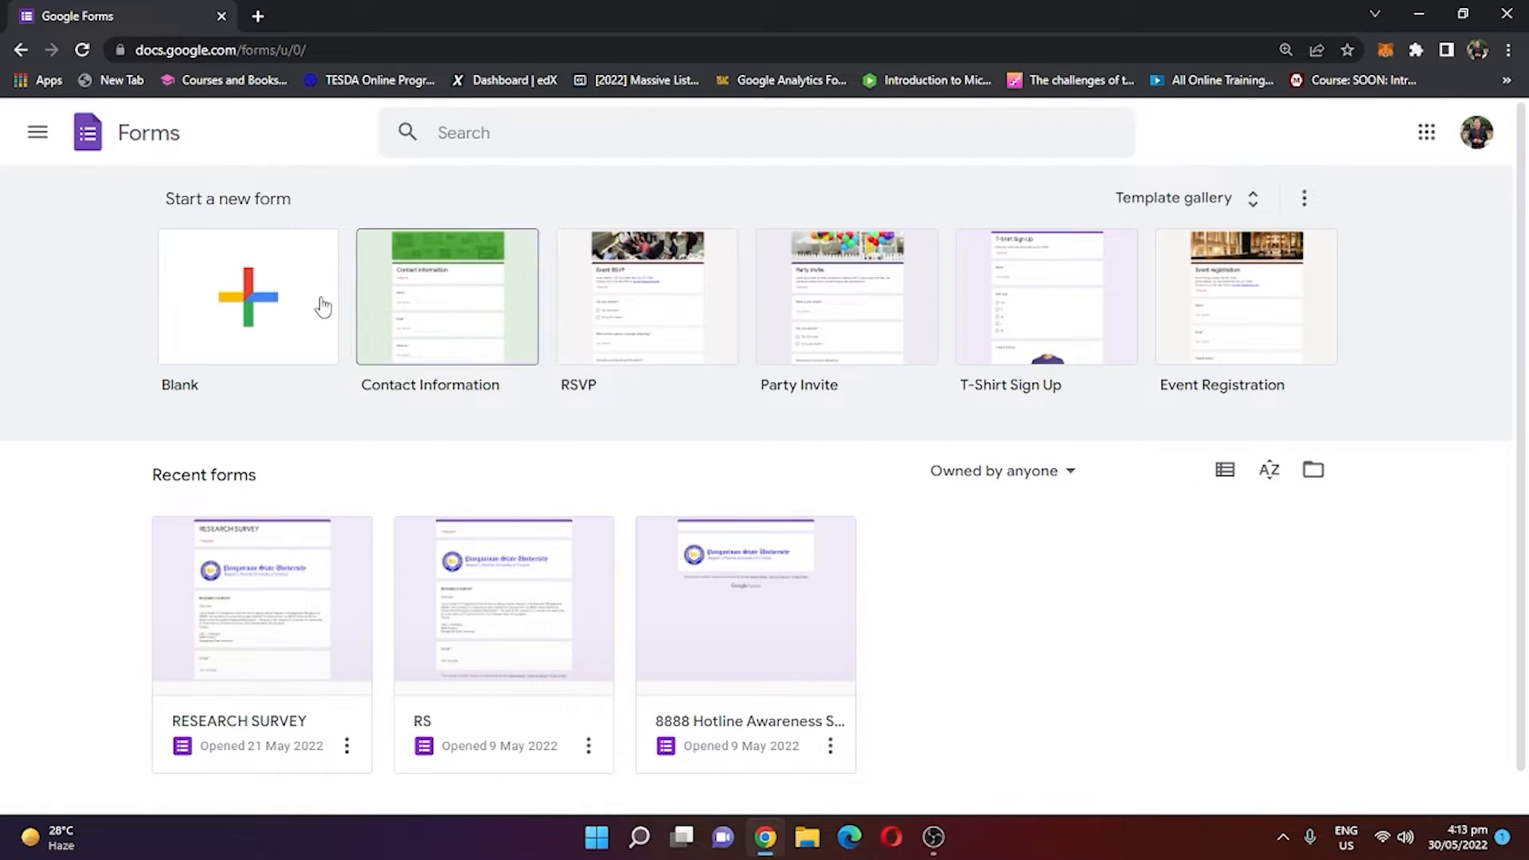
left_click(263, 309)
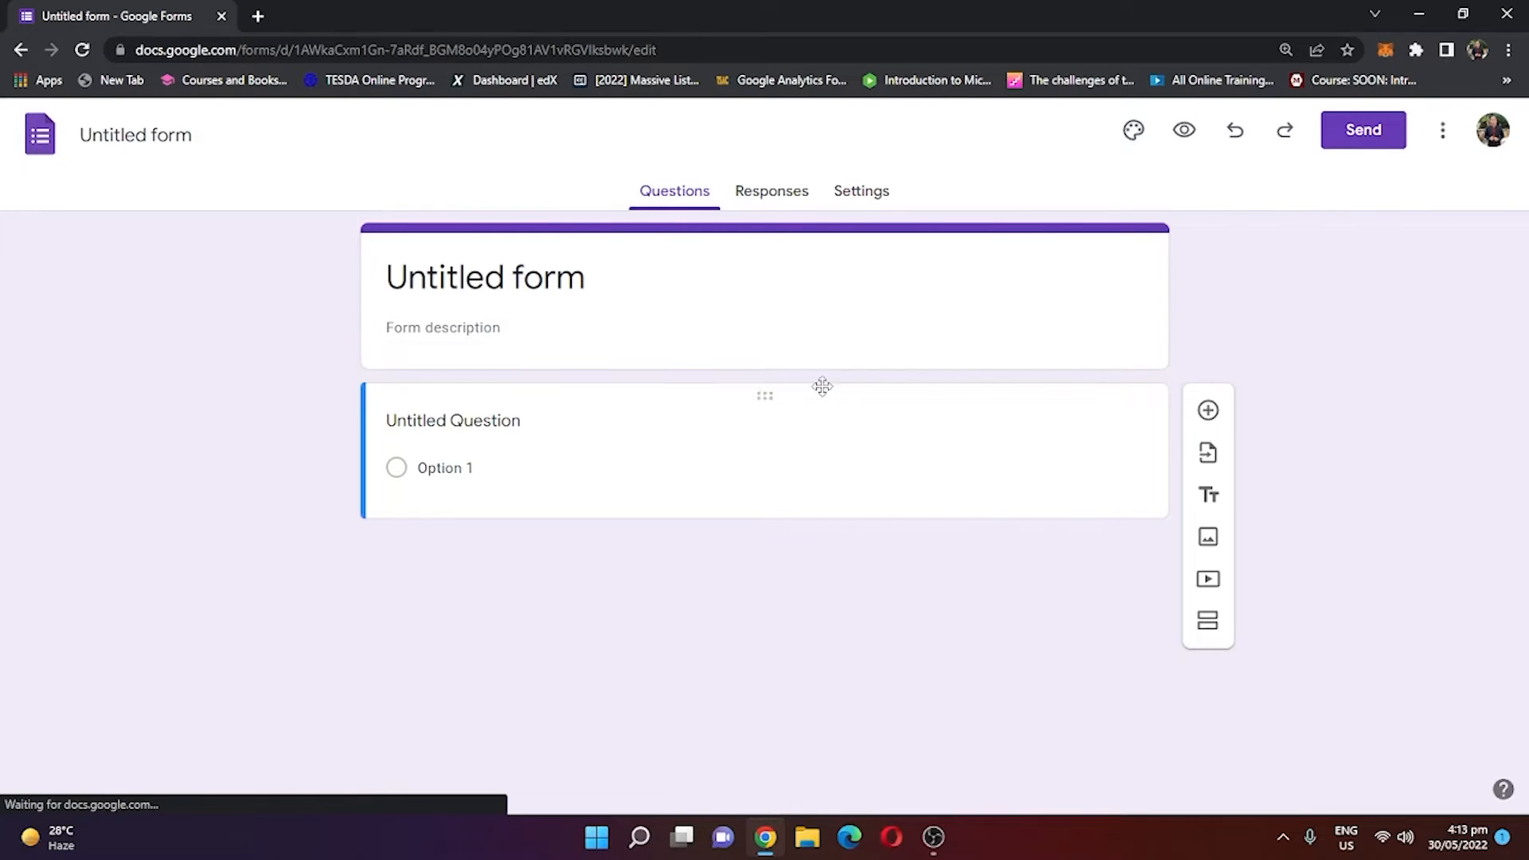
Step: Replace the untitled form's title with "YOUTUBE SURVEY"
left_click(514, 288)
left_click_drag(638, 287, 96, 207)
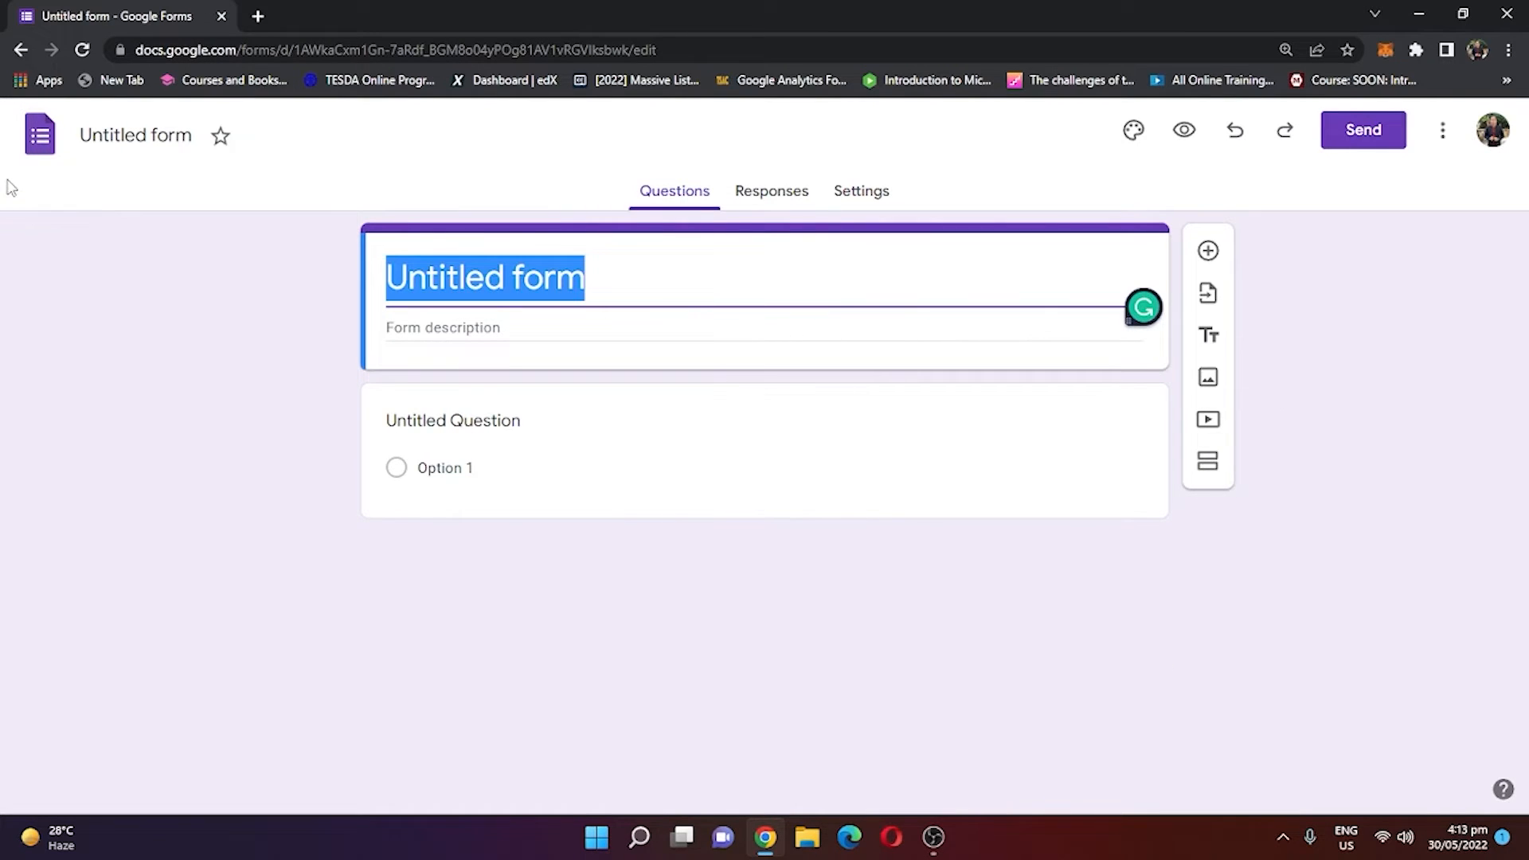
type("YOUTub")
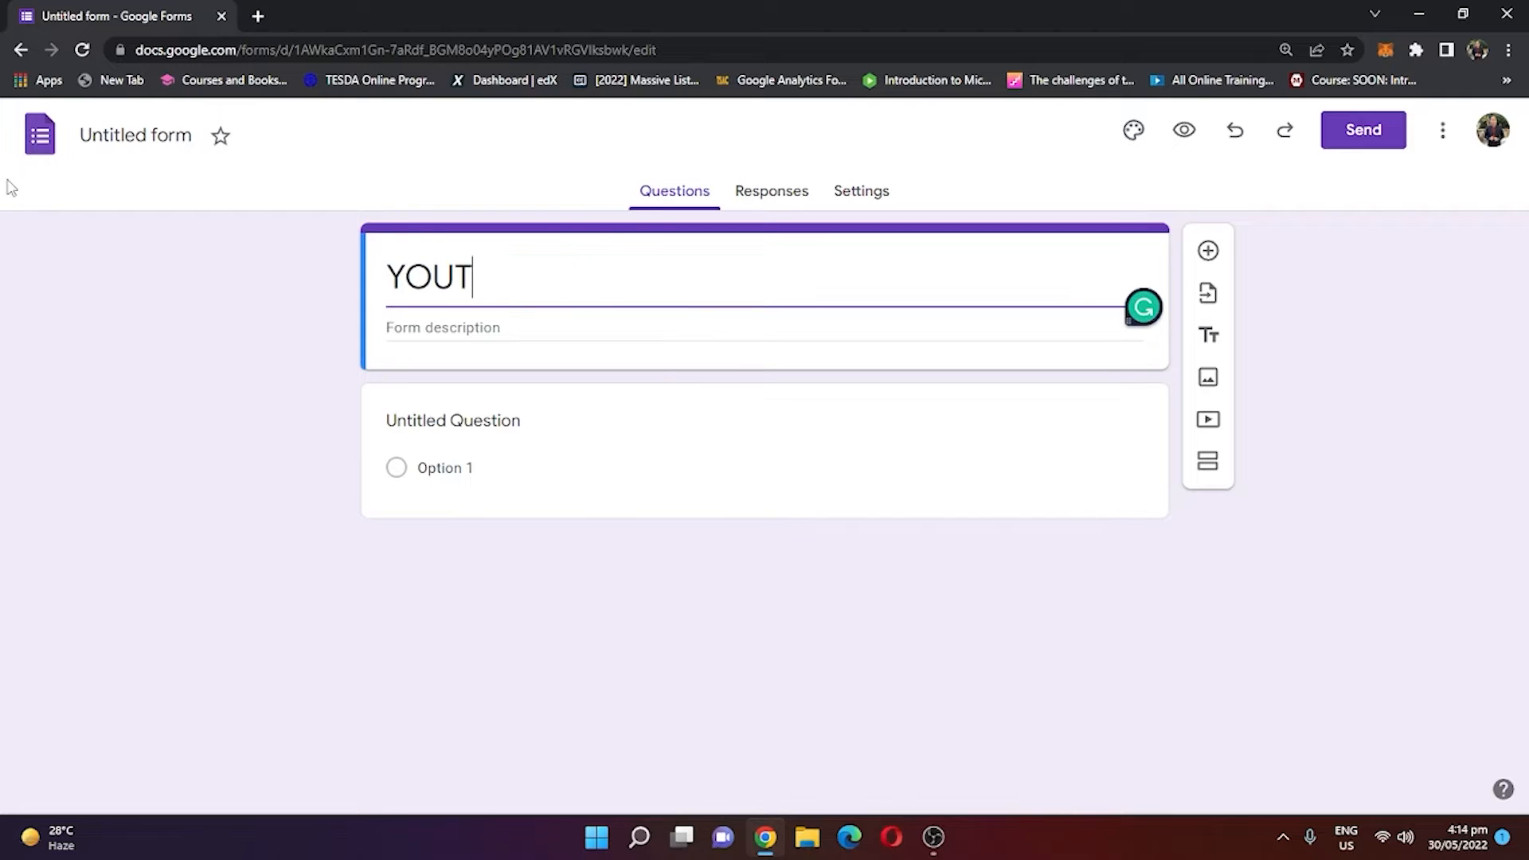
key("BackSpace")
key("BackSpace")
key("BackSpace")
key("BackSpace")
key("BackSpace")
key("BackSpace")
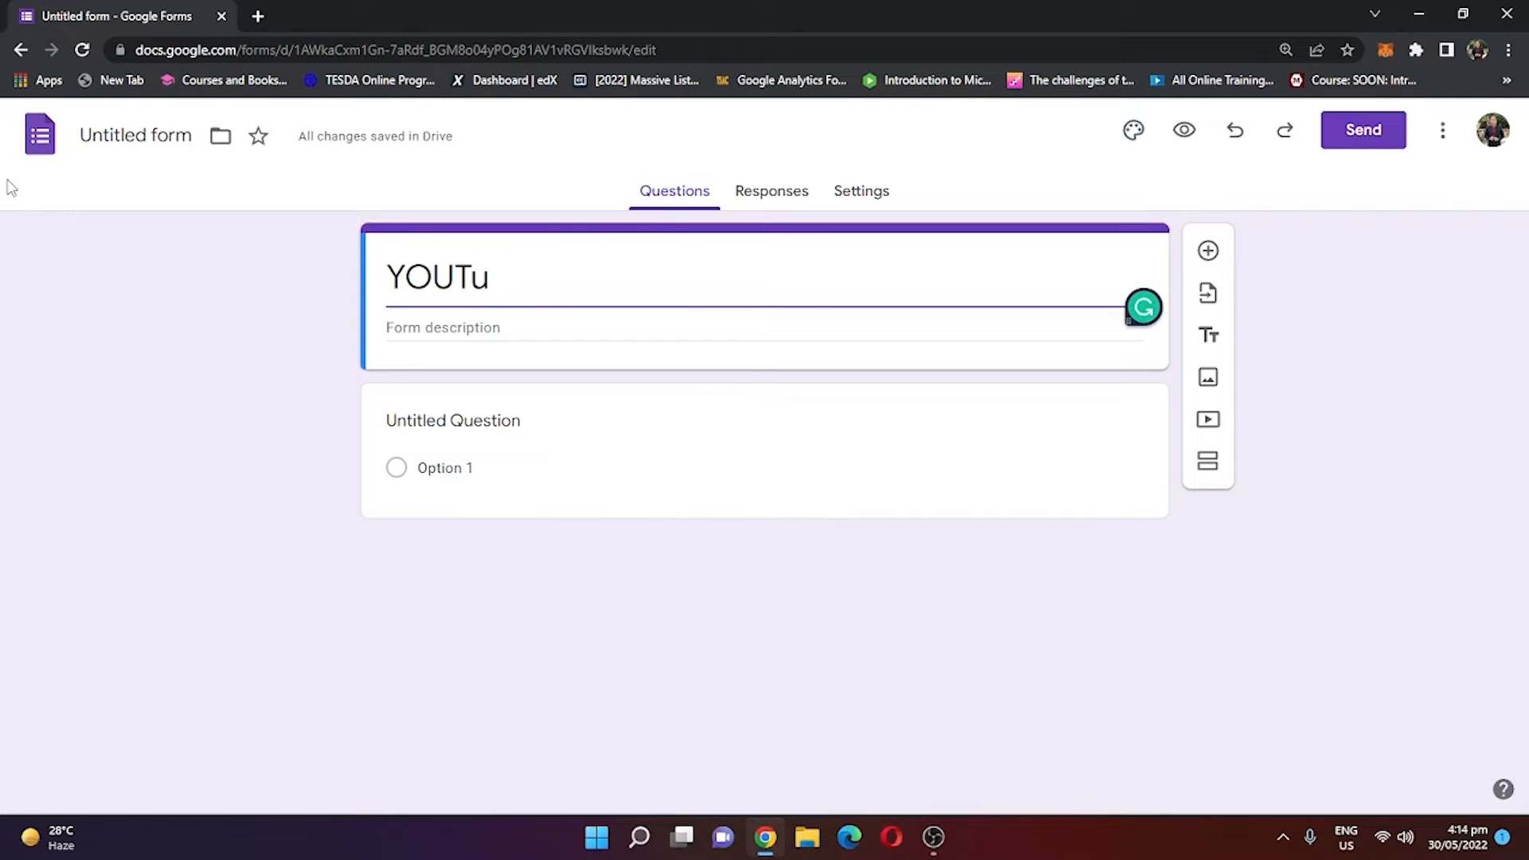
type("SU")
key("BackSpace")
key("BackSpace")
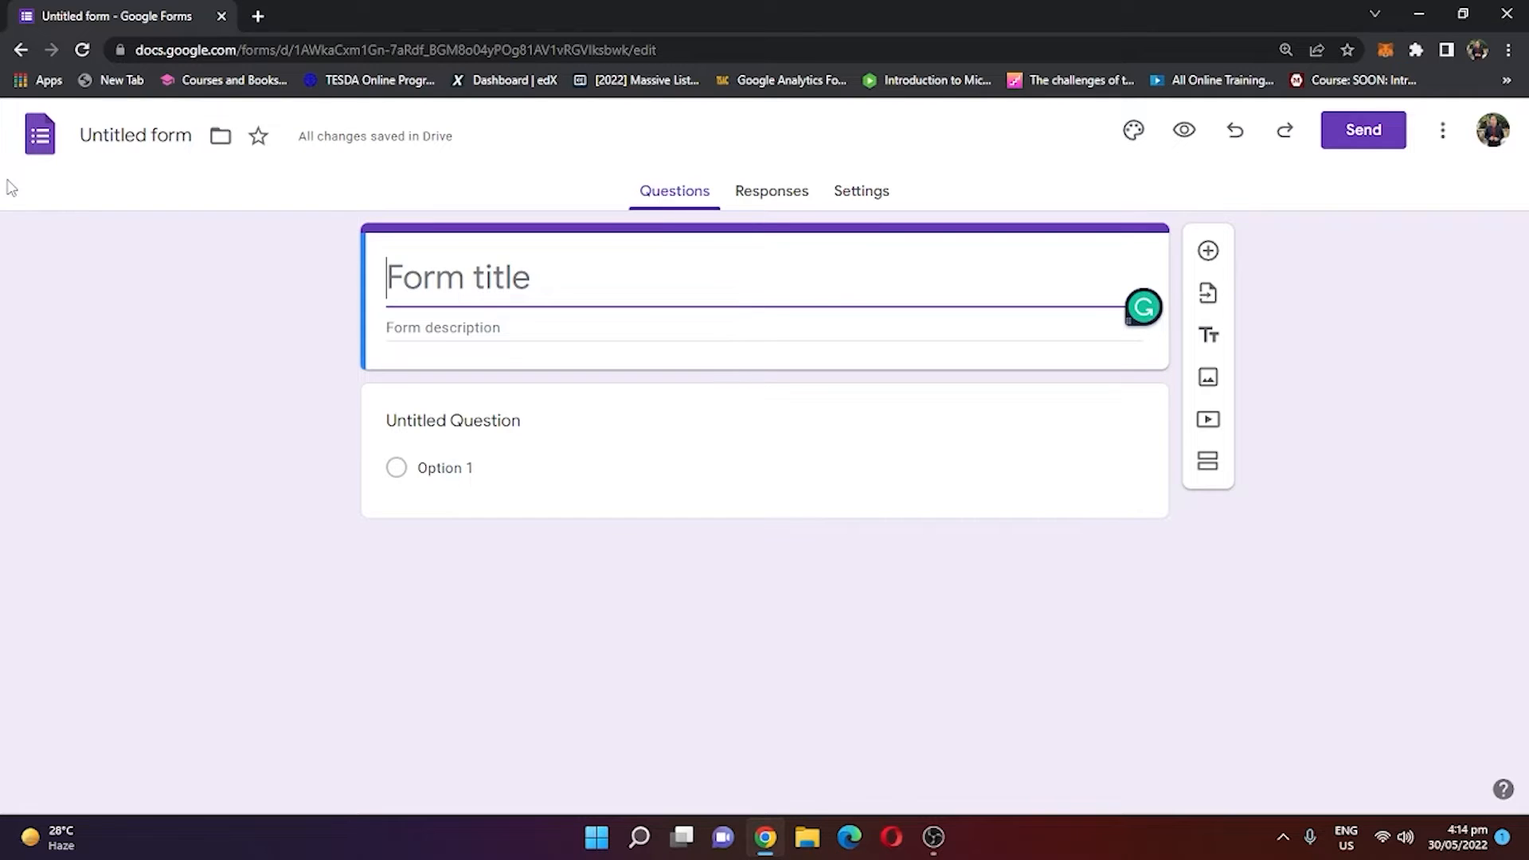
type("YOUTUBE")
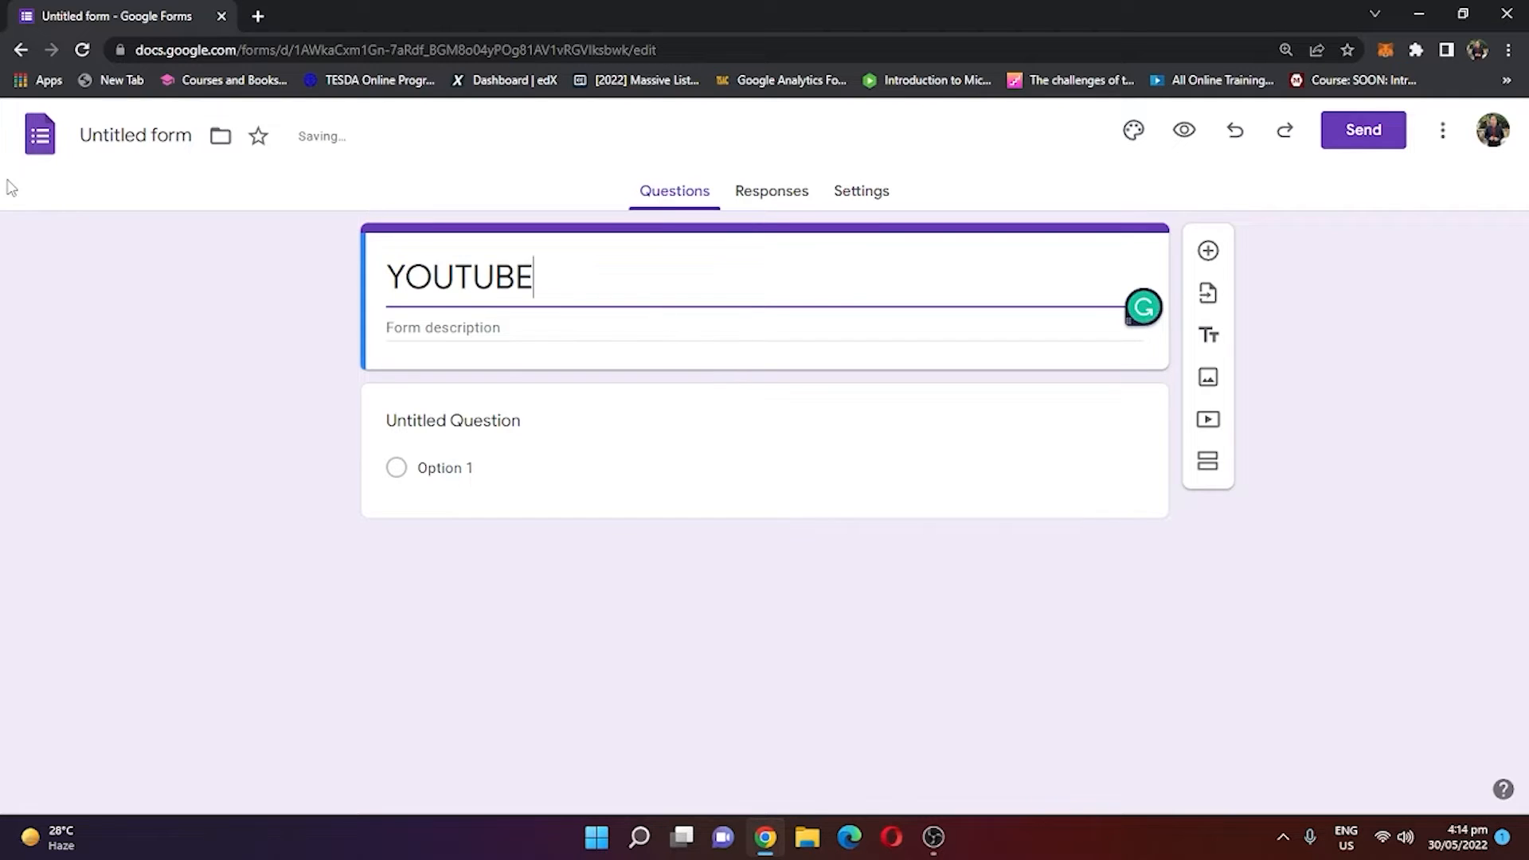
type(" survey")
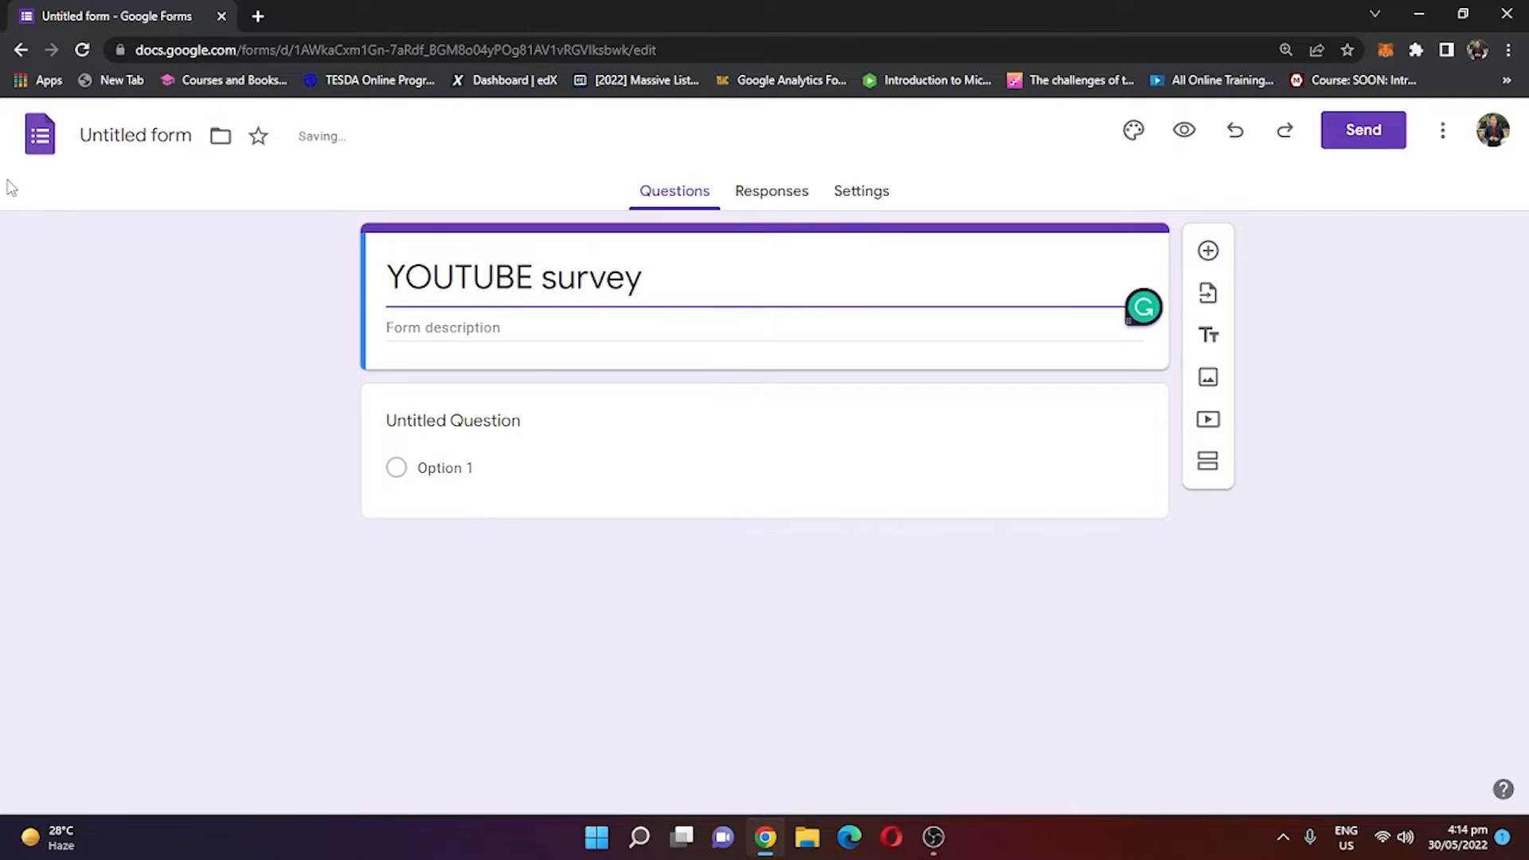
key("BackSpace")
type("y")
key("BackSpace")
key("BackSpace")
key("BackSpace")
key("BackSpace")
key("BackSpace")
key("BackSpace")
type("SURVEY")
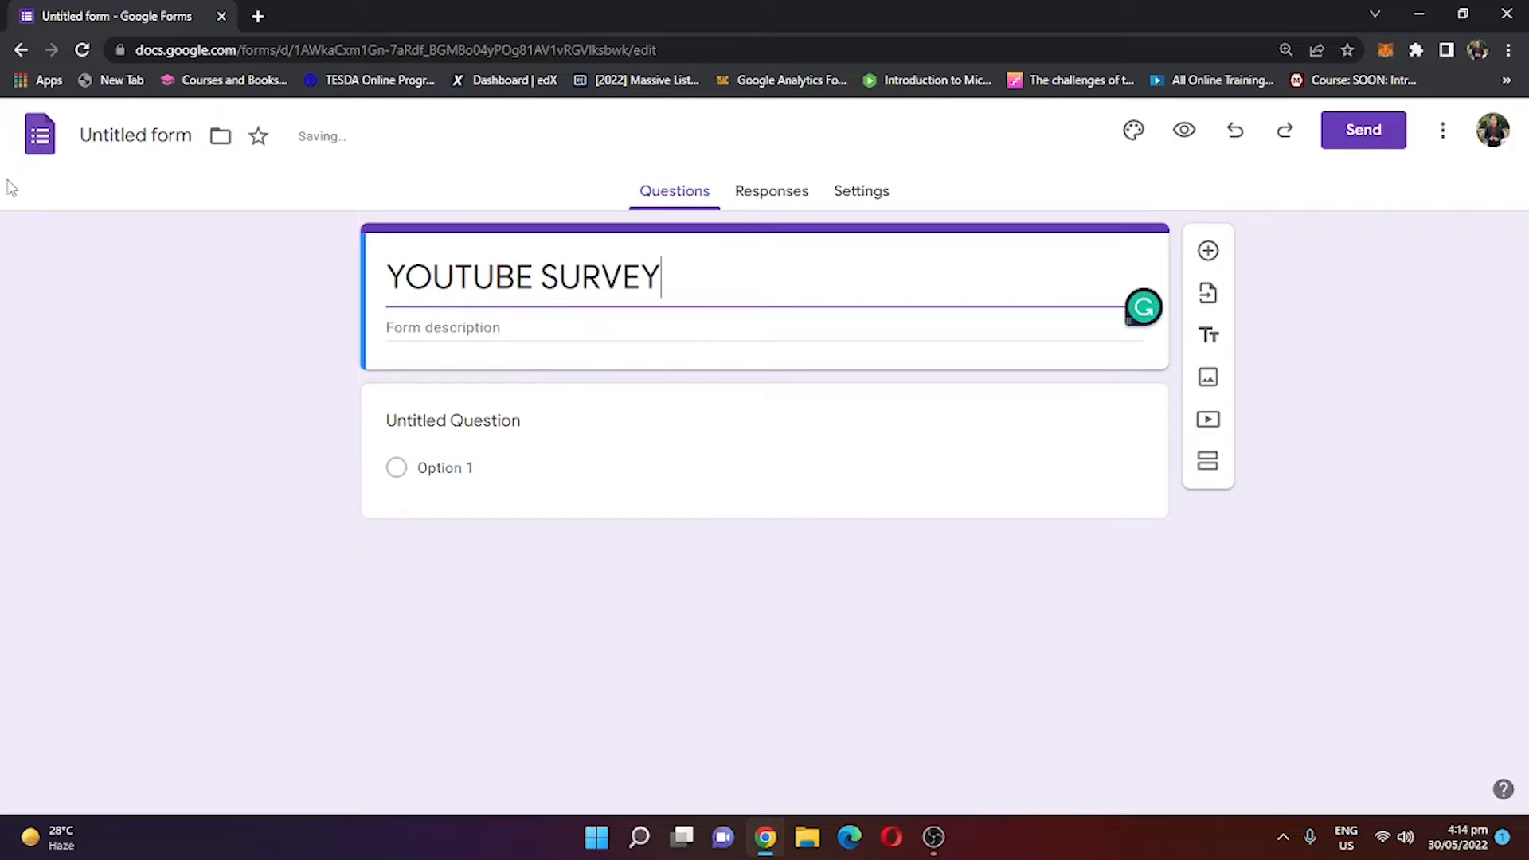
left_click(440, 330)
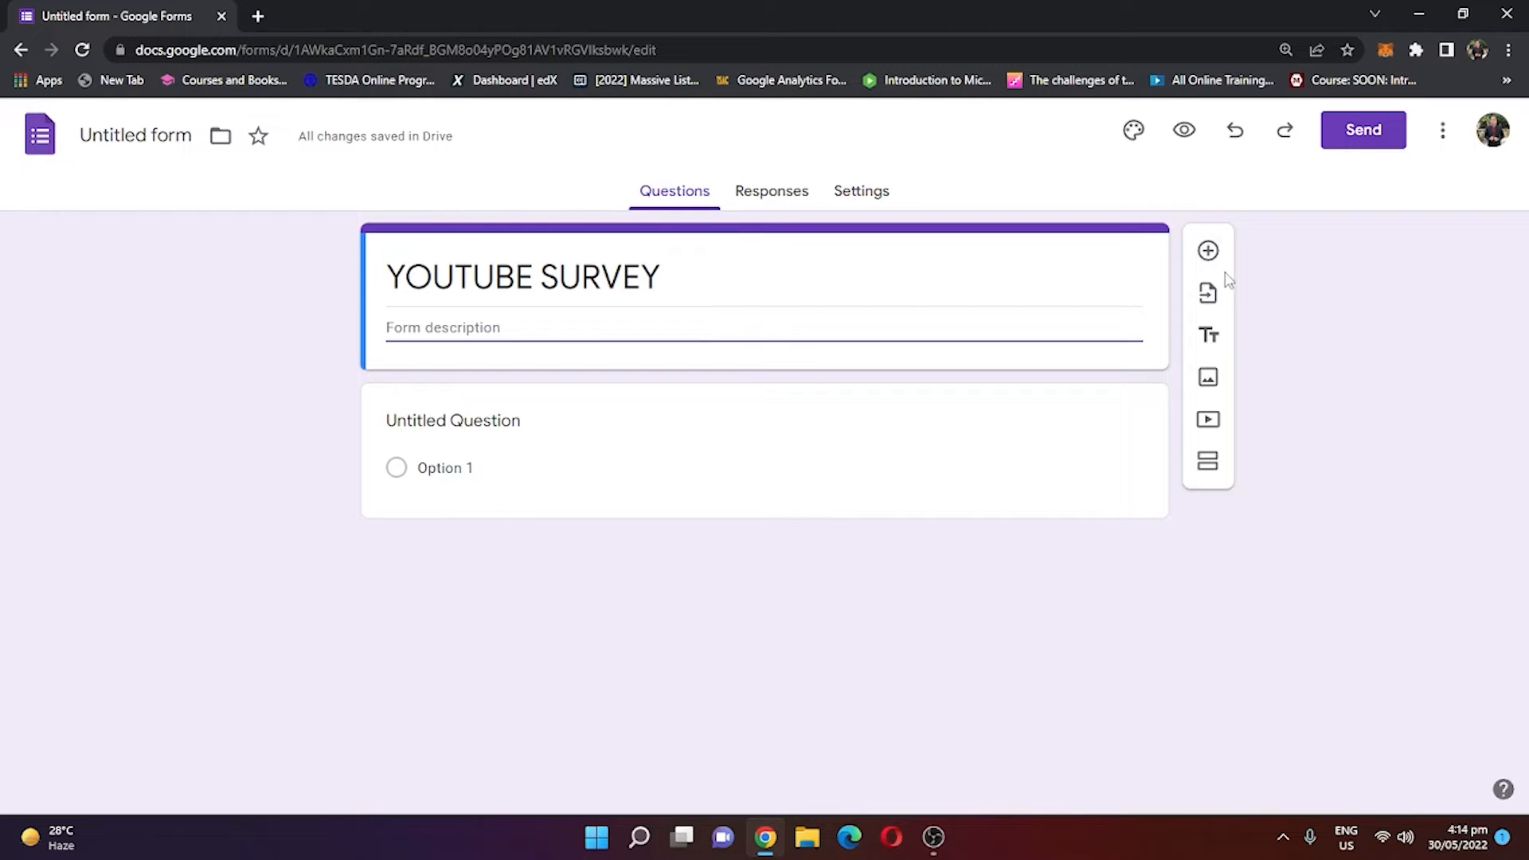
Step: Add a new question directly below the form header
left_click(1208, 252)
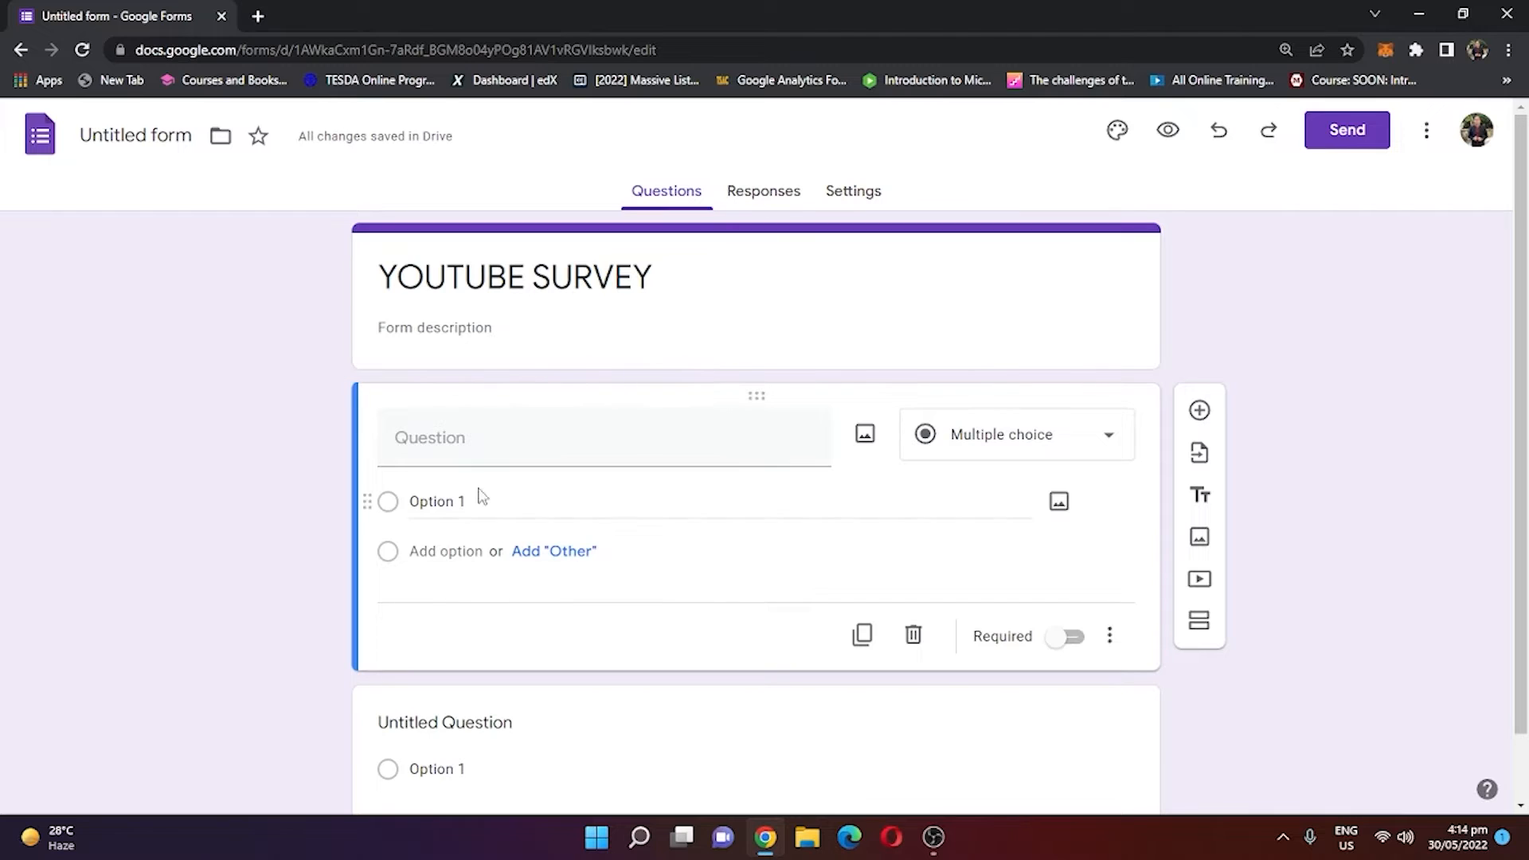
scroll(959, 586, "down", 1)
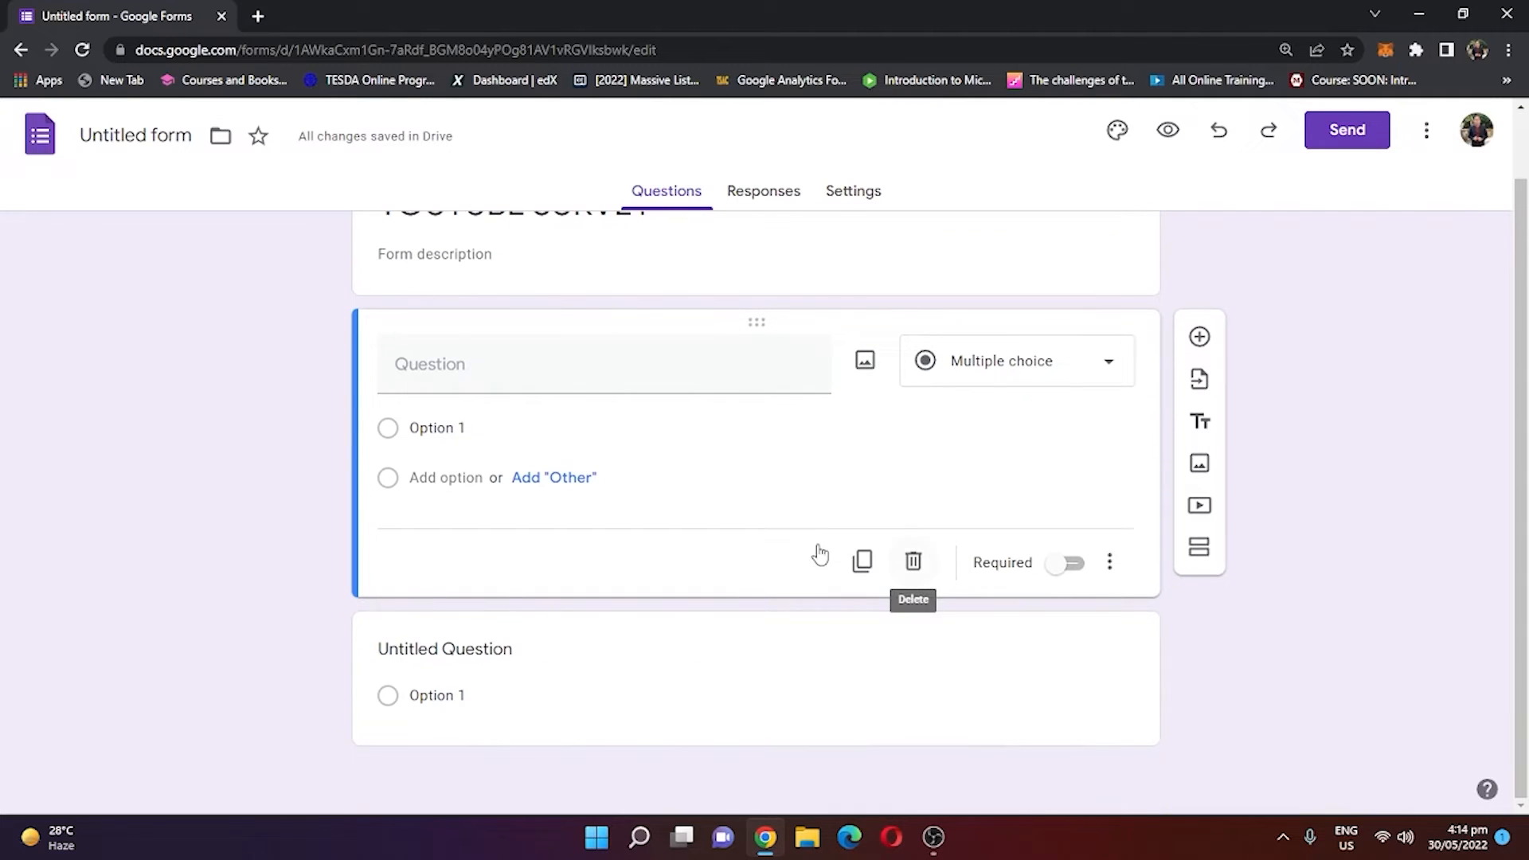
left_click(466, 356)
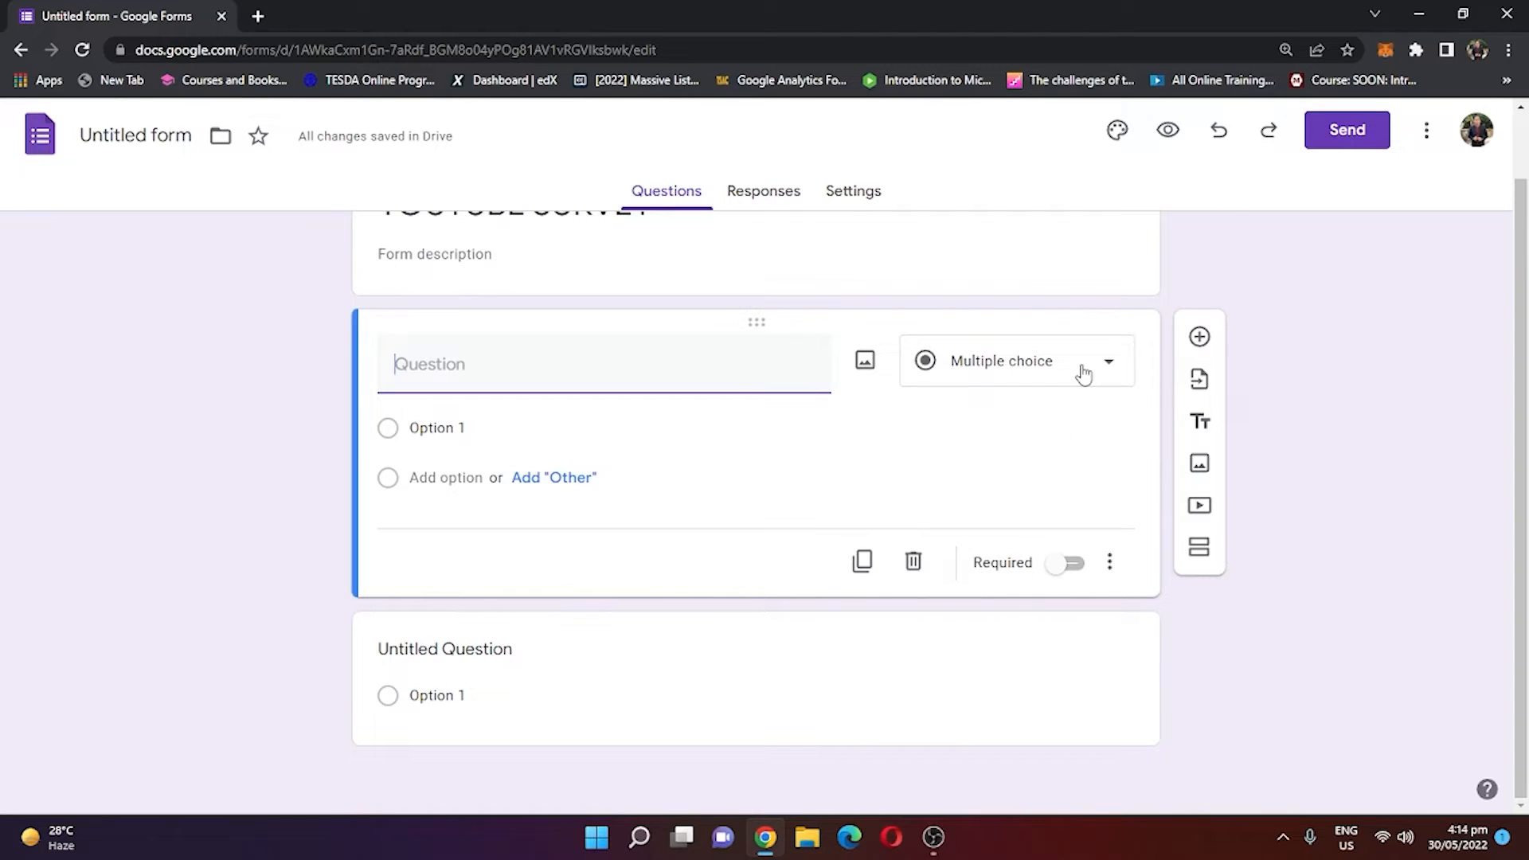
Step: Give the new multiple-choice question the options "a" and "B" plus an "Other" option
left_click(1109, 368)
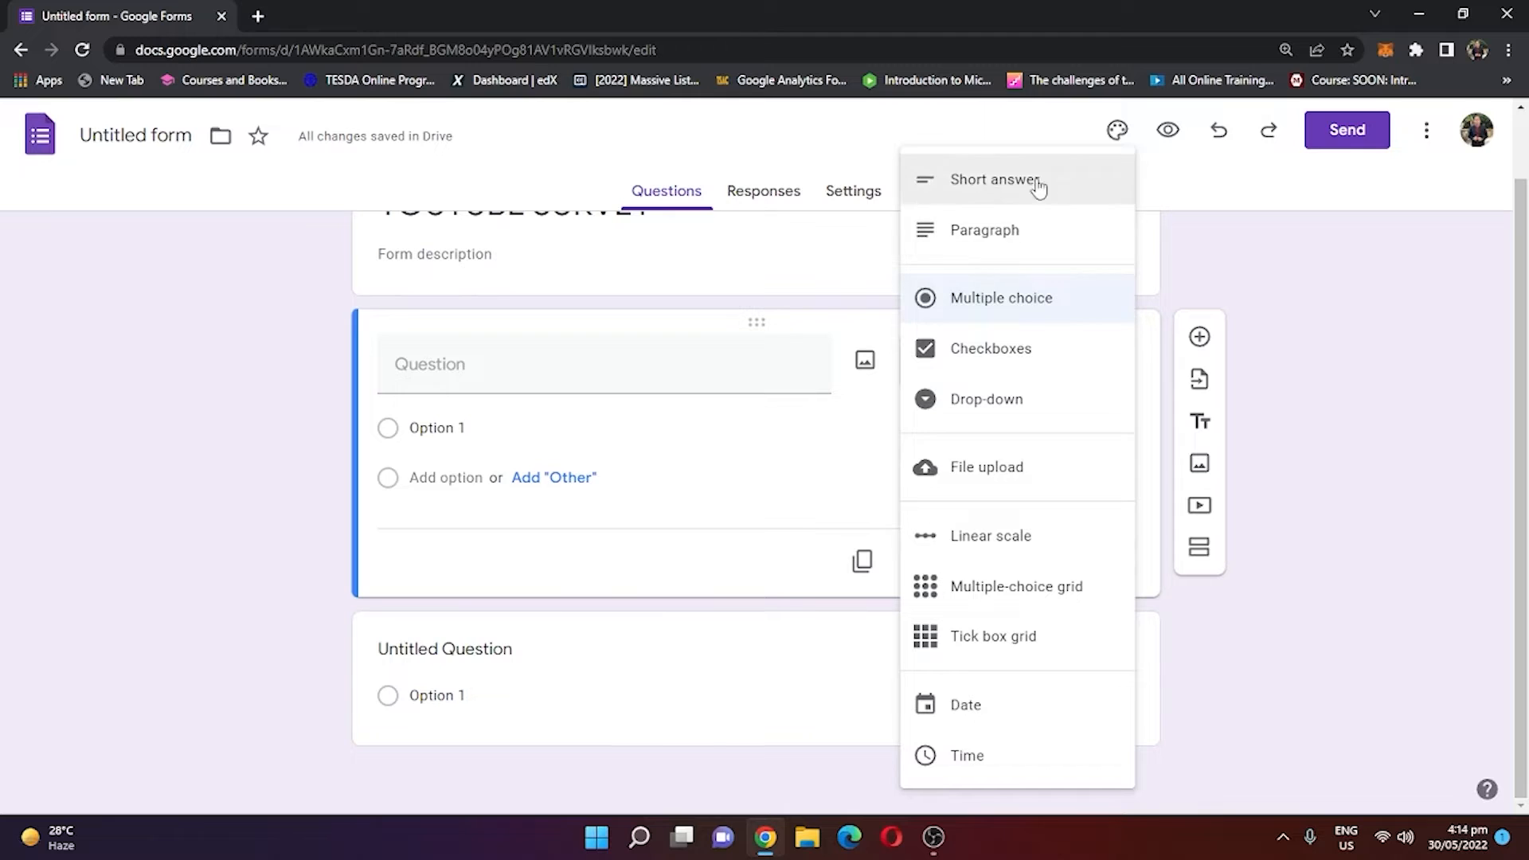
left_click(557, 478)
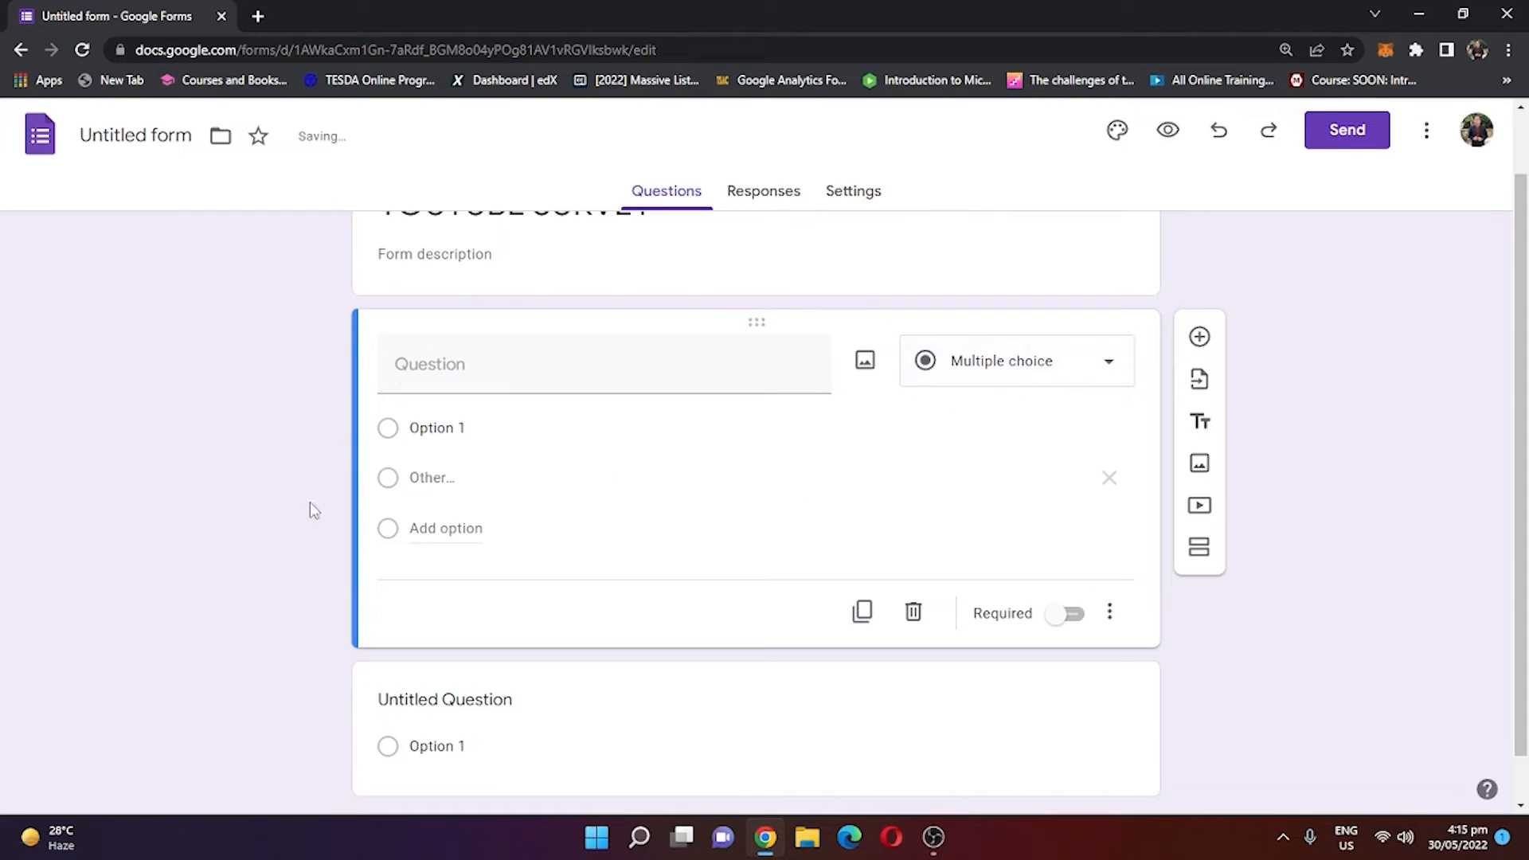
left_click(504, 435)
type("a")
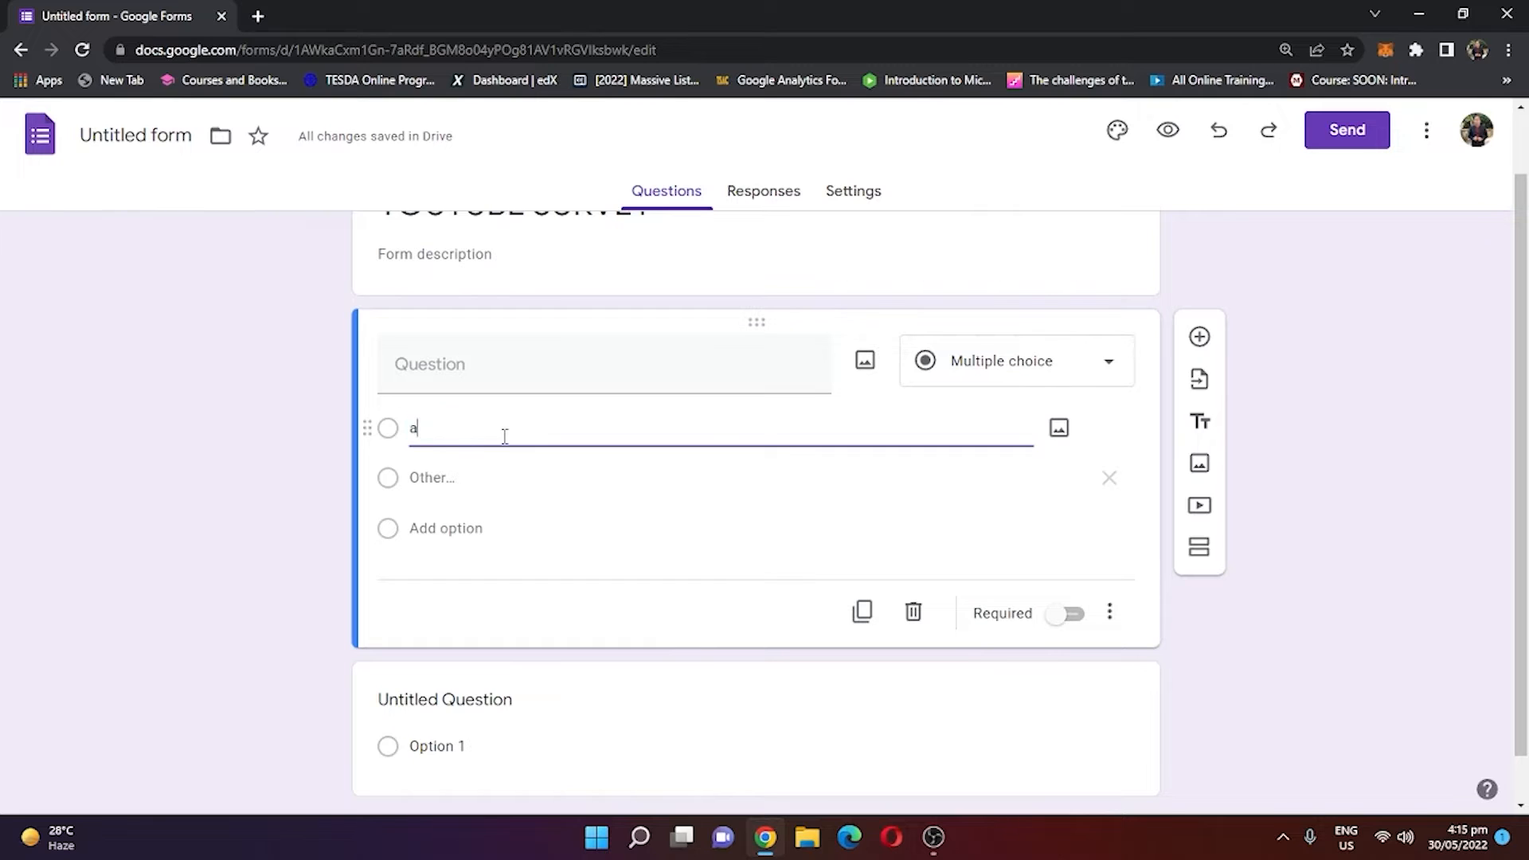
left_click(483, 484)
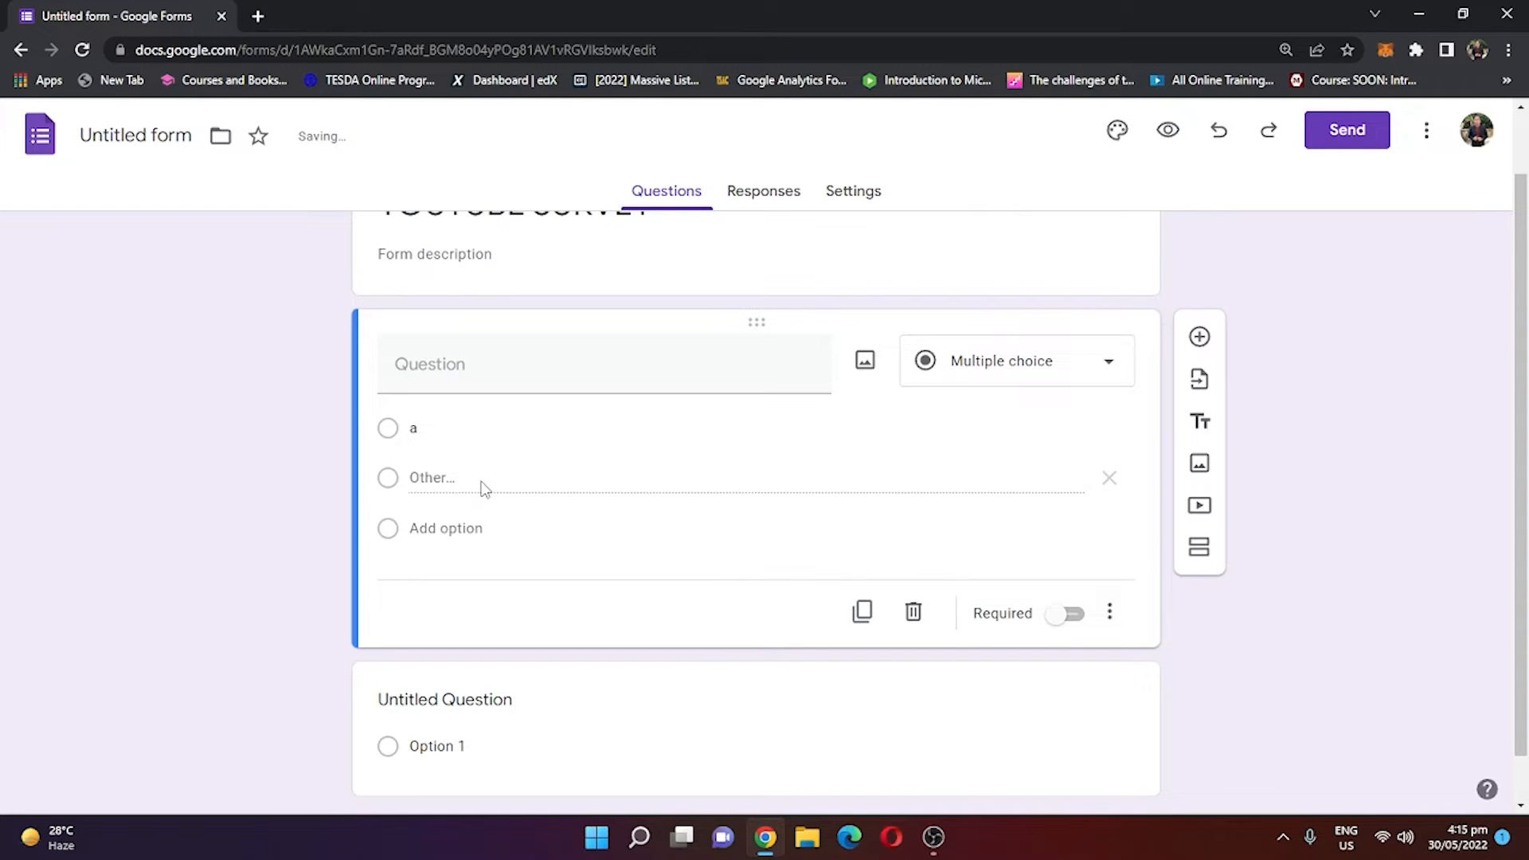
left_click(476, 530)
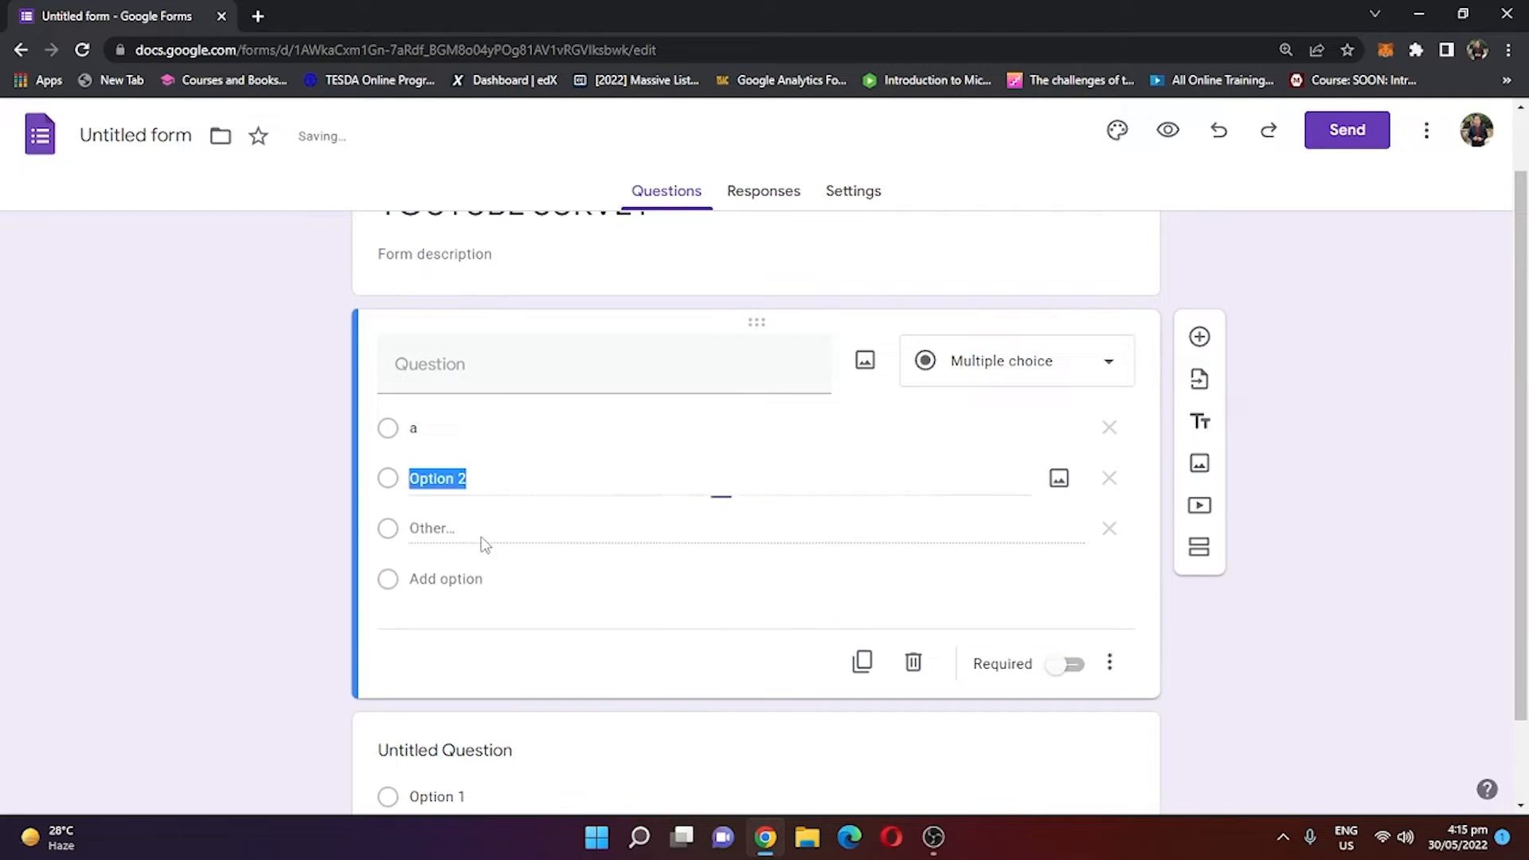
type("B")
left_click(570, 532)
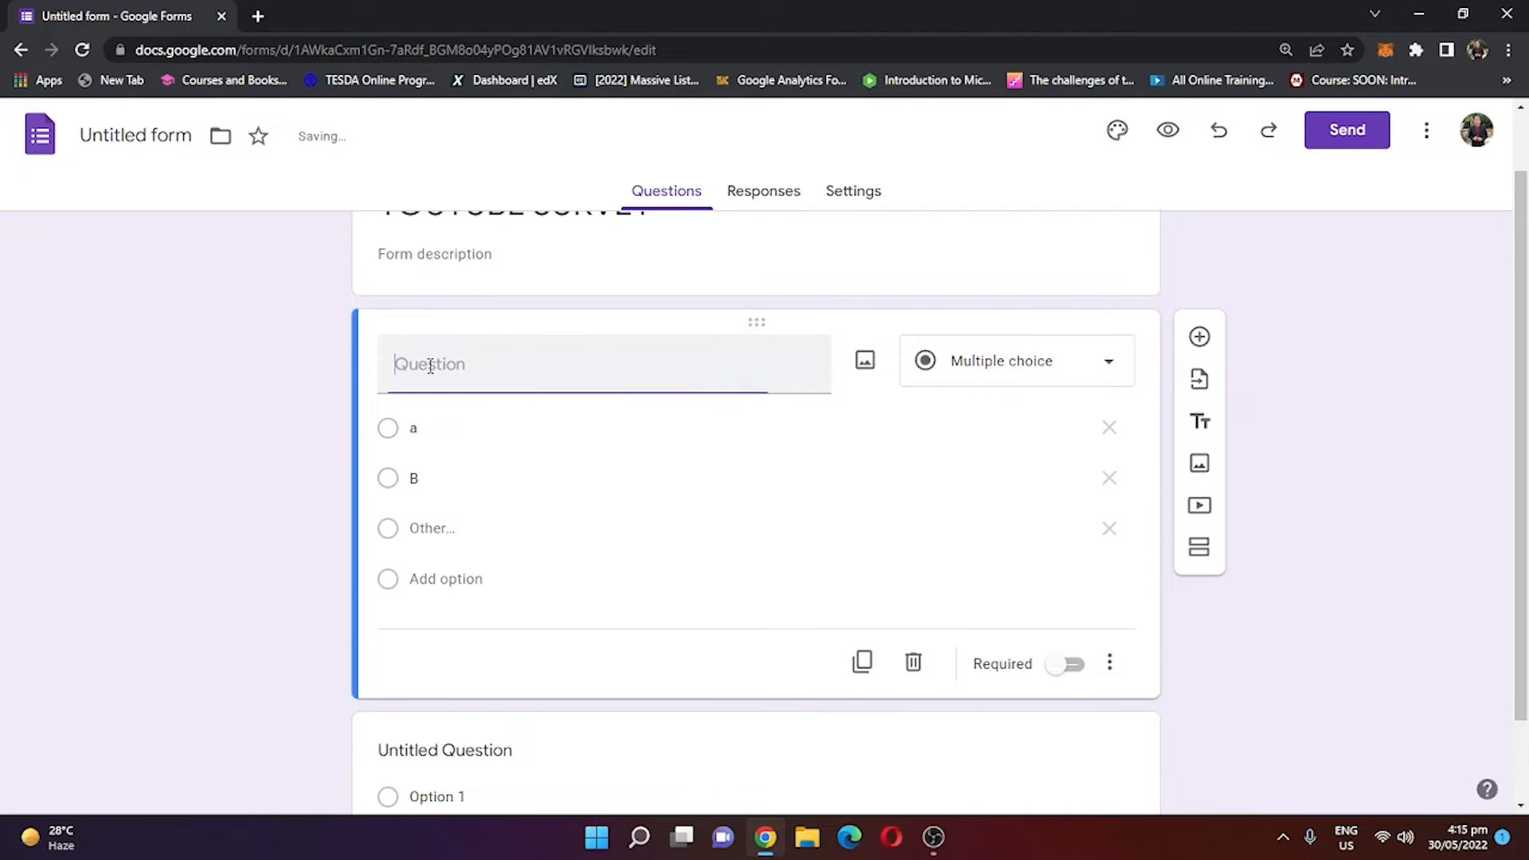
Step: Try the Checkboxes type for the new question and switch it to Short answer
left_click(976, 366)
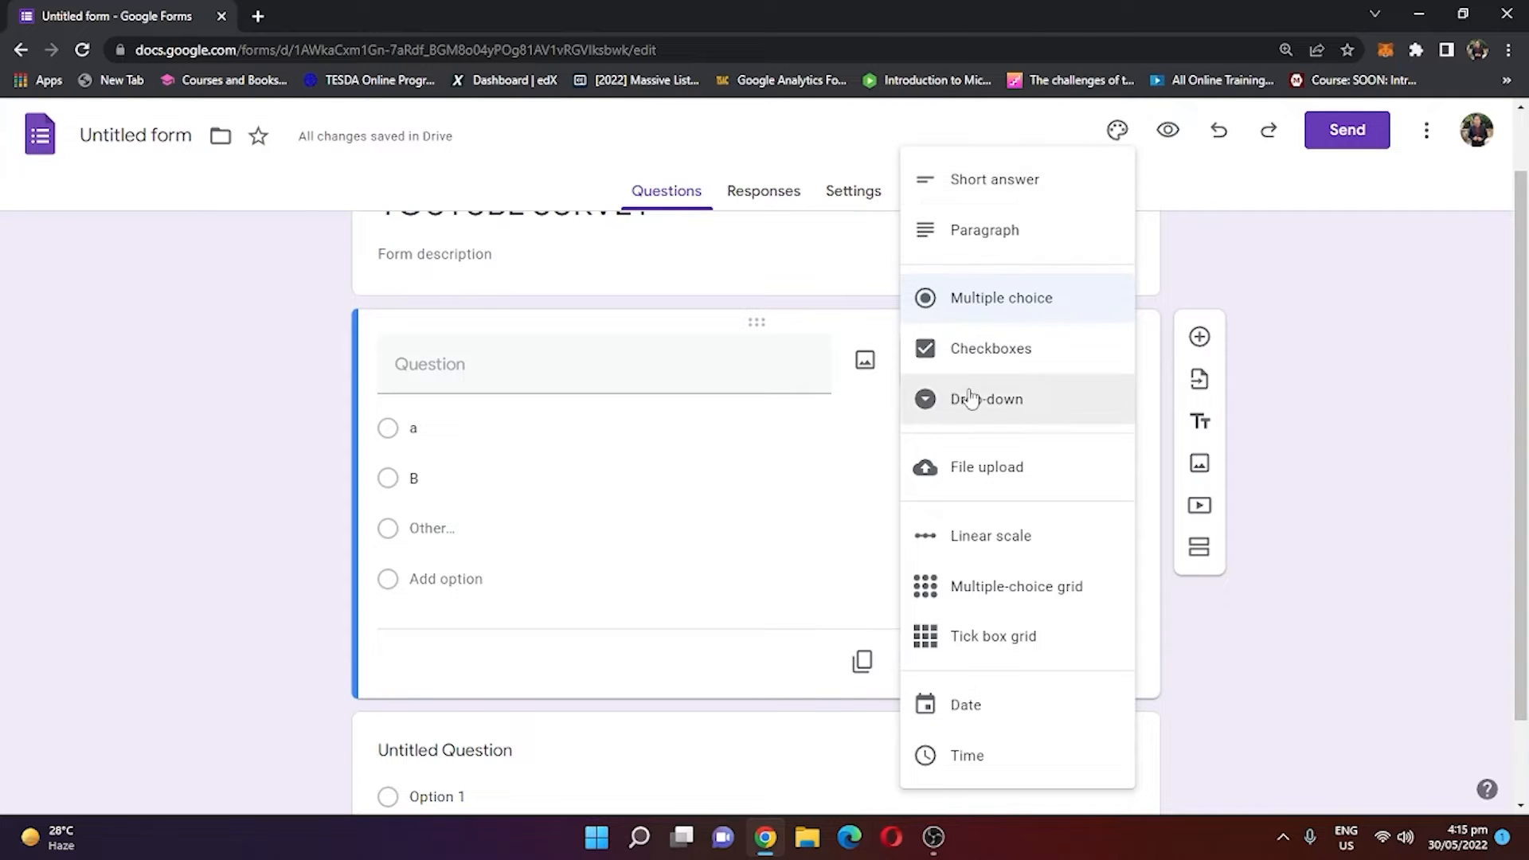
left_click(984, 348)
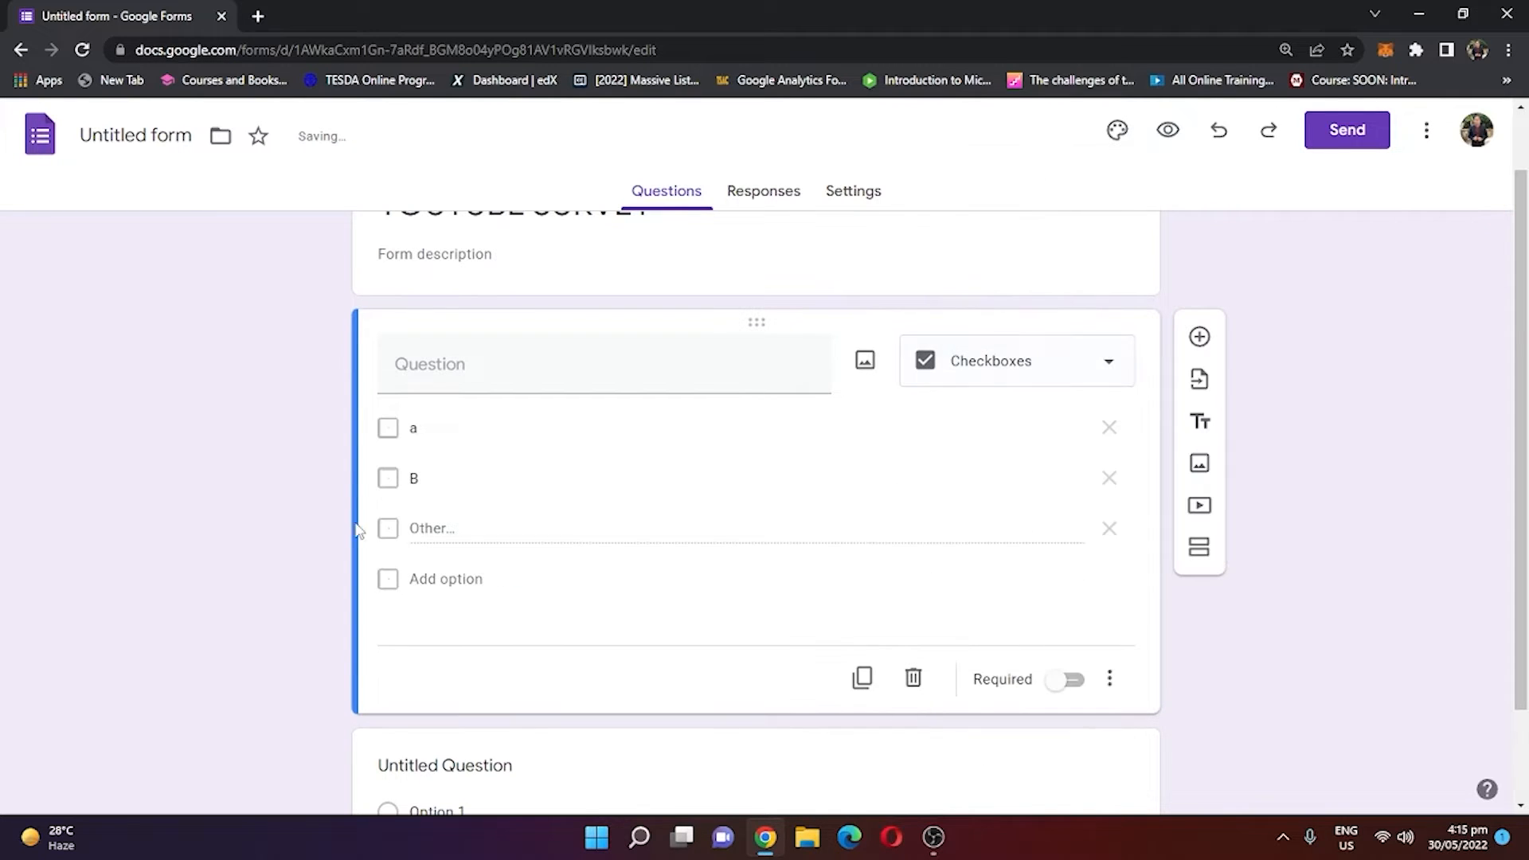
left_click(388, 430)
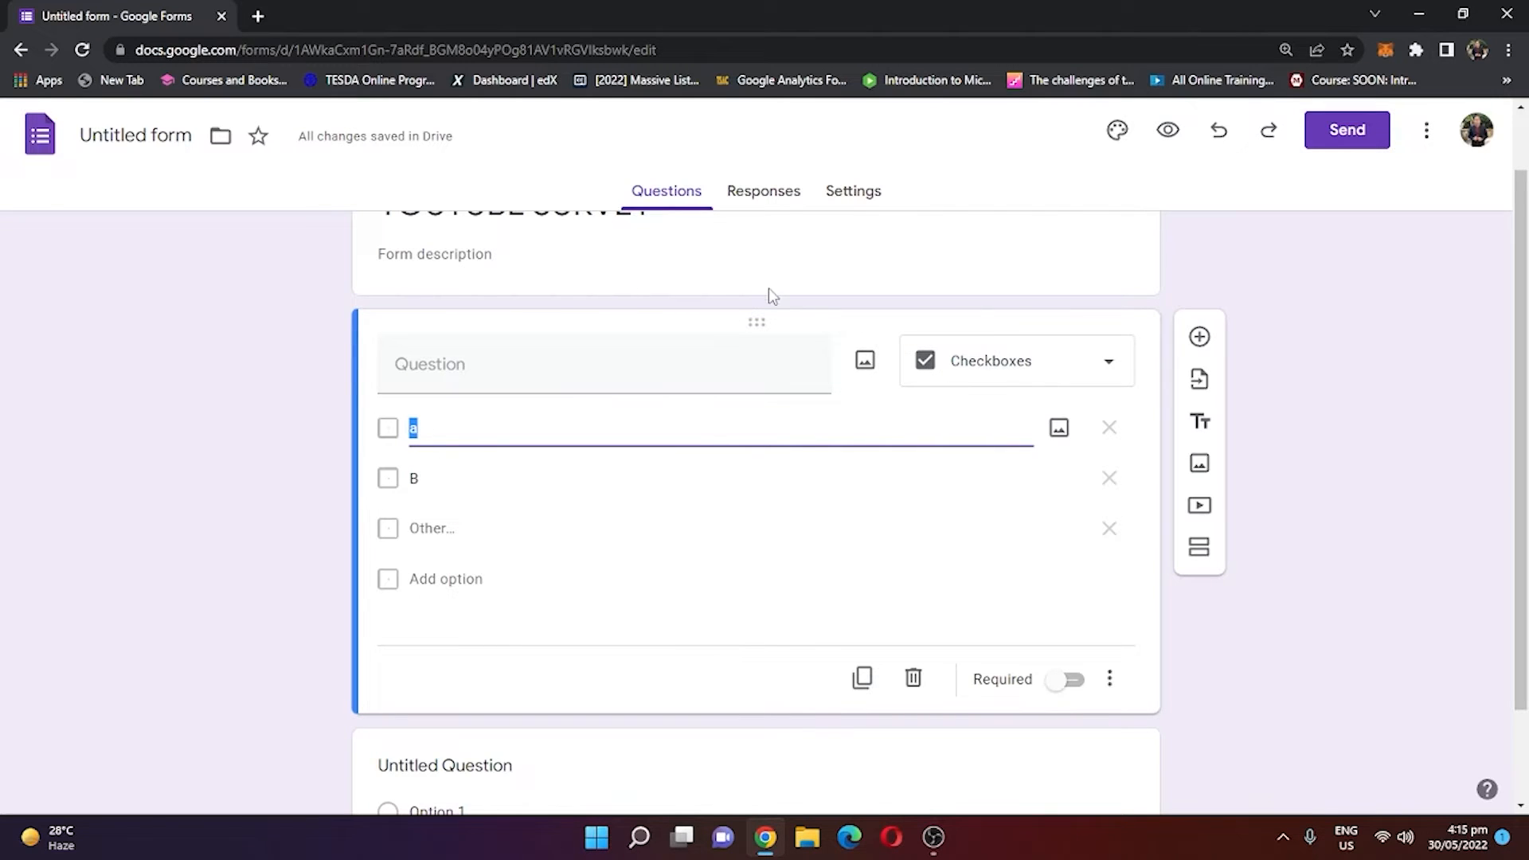
left_click(1016, 367)
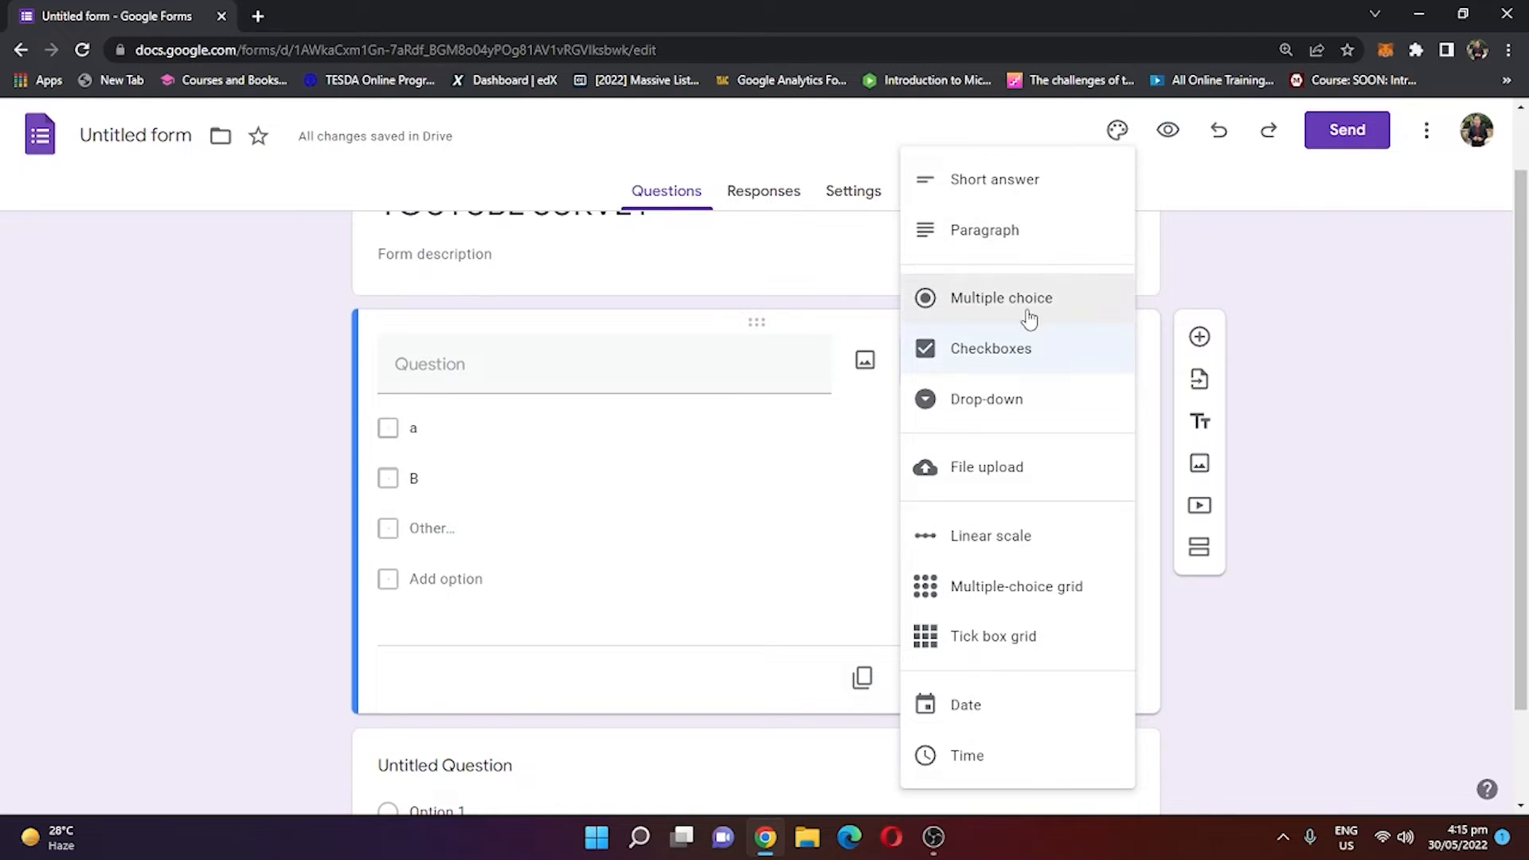
left_click(1025, 199)
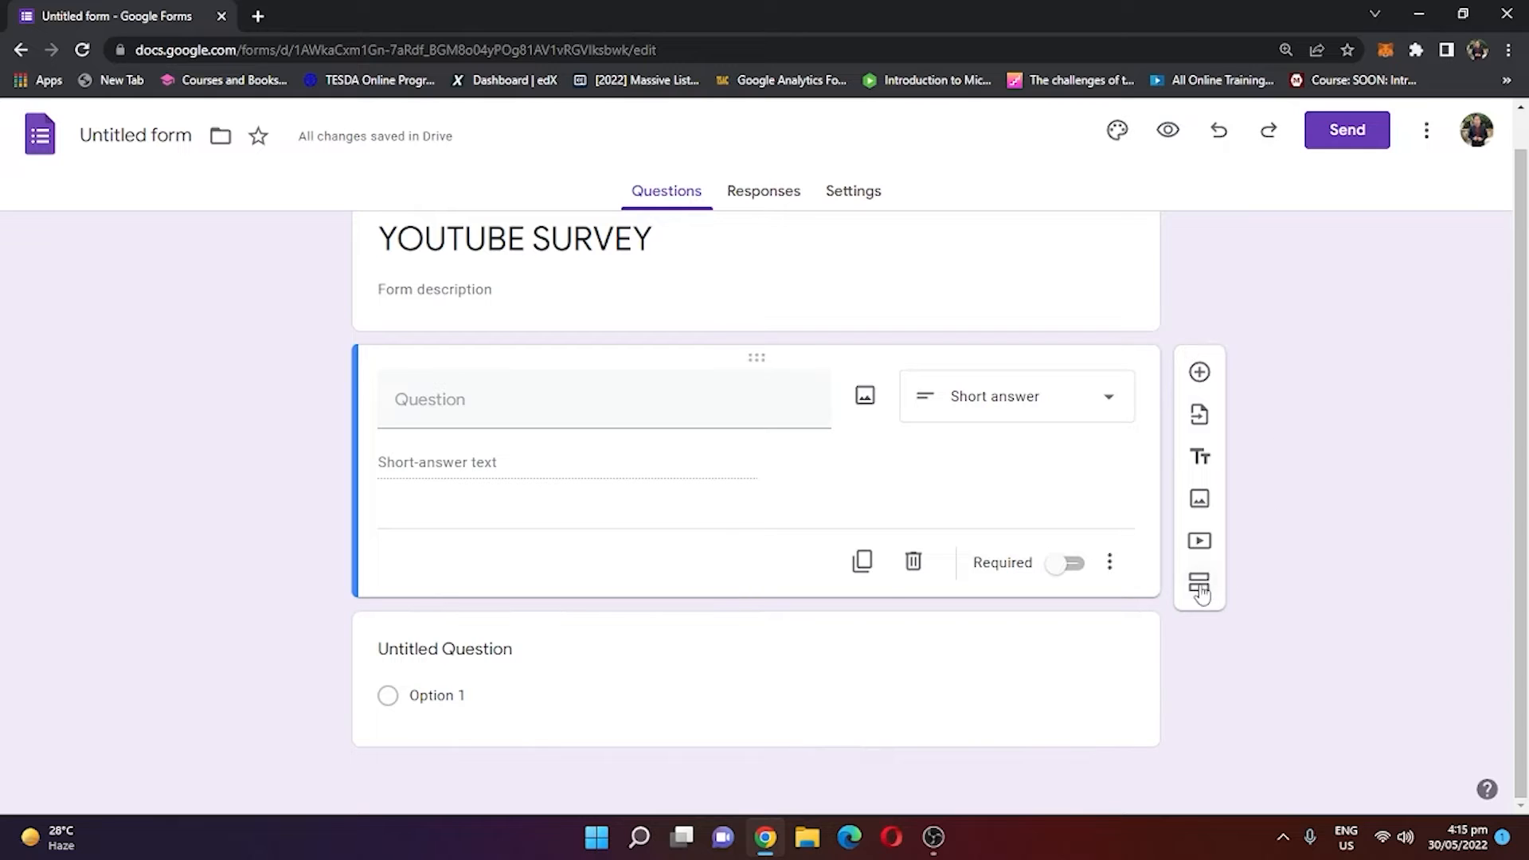
Step: Enter "Have You Subscribe my Channel?" as the text of the new question
left_click(457, 408)
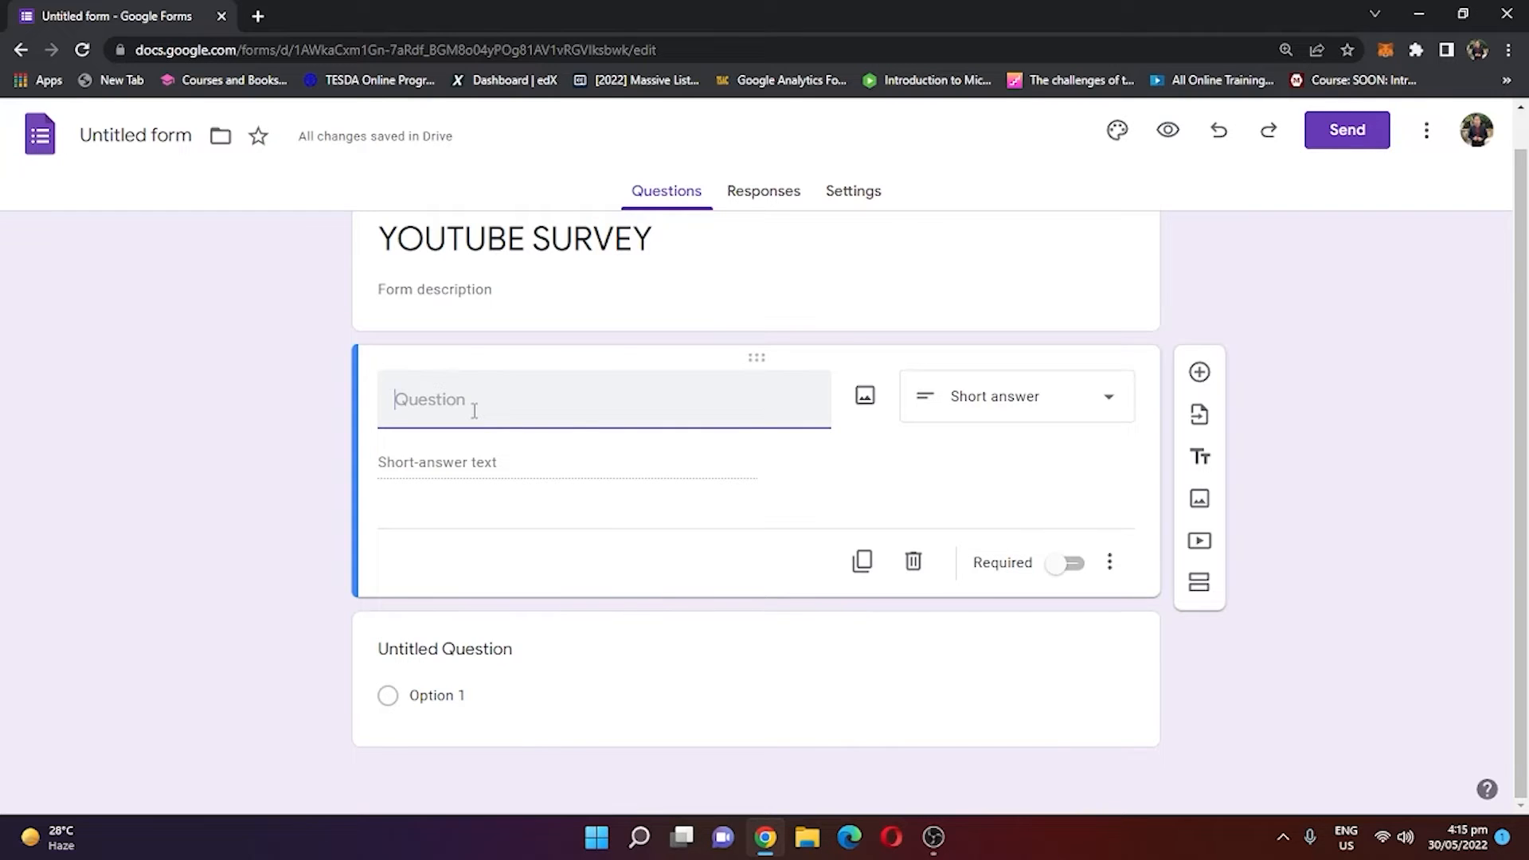
type("H")
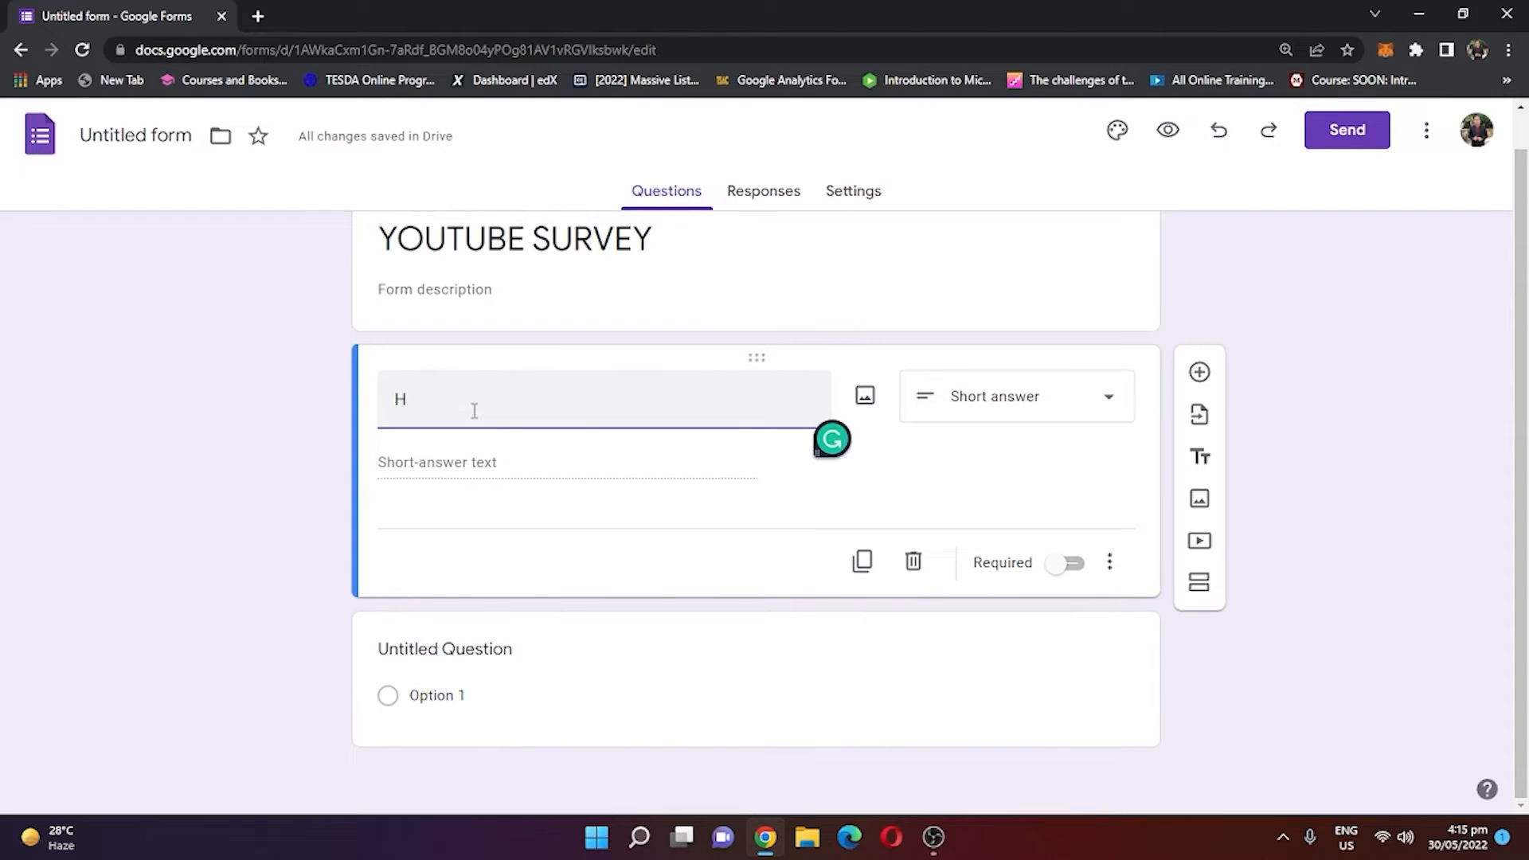
type("AVave you")
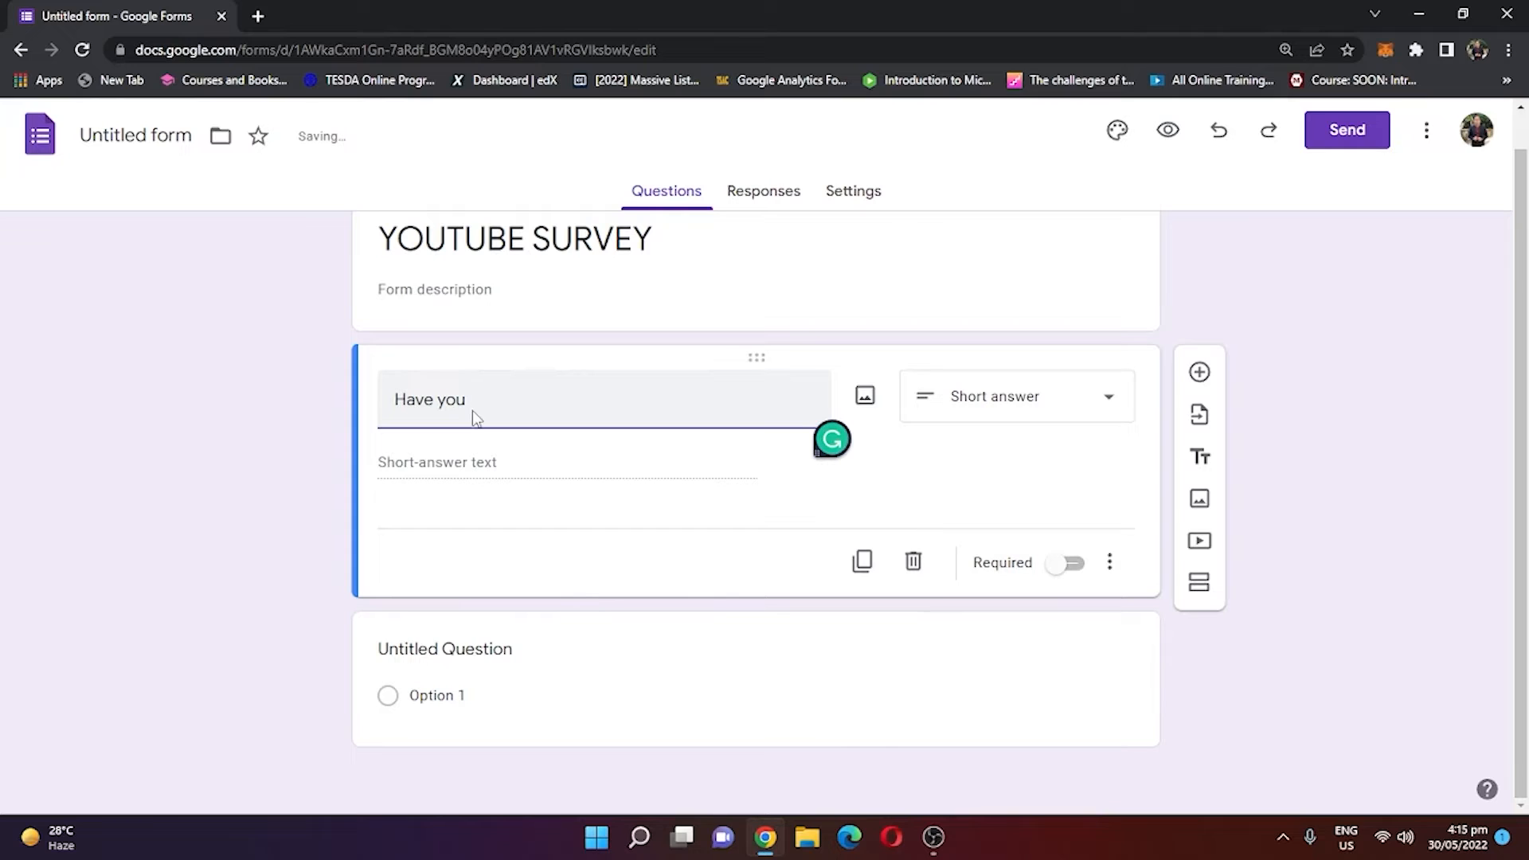
key("BackSpace")
key("BackSpace")
key("BackSpace")
type("S")
key("BackSpace")
type("bscribe my han")
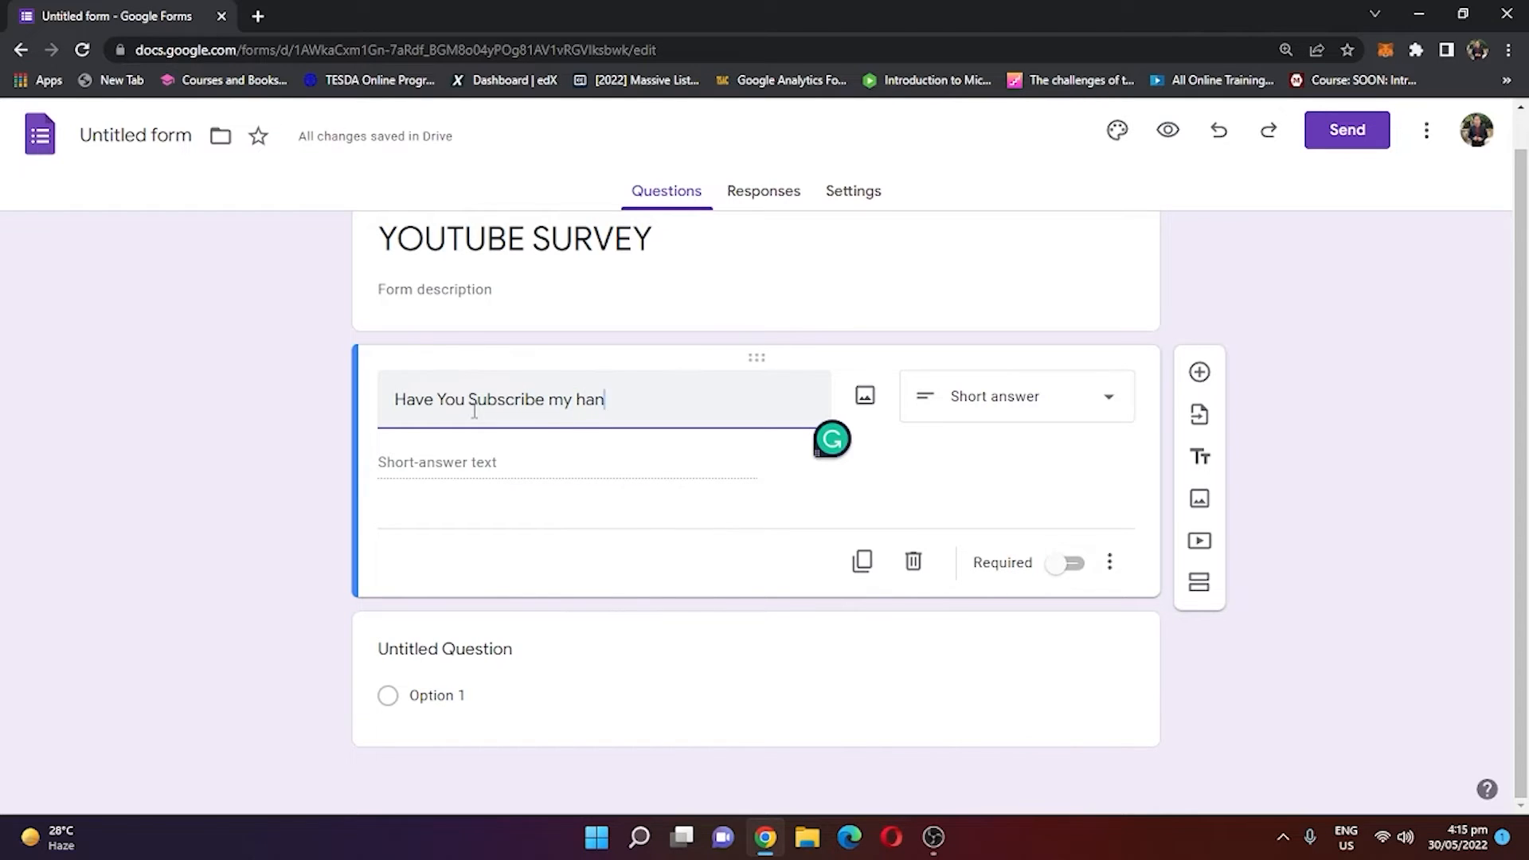
key("BackSpace")
key("BackSpace")
key("BackSpace")
type("Channe")
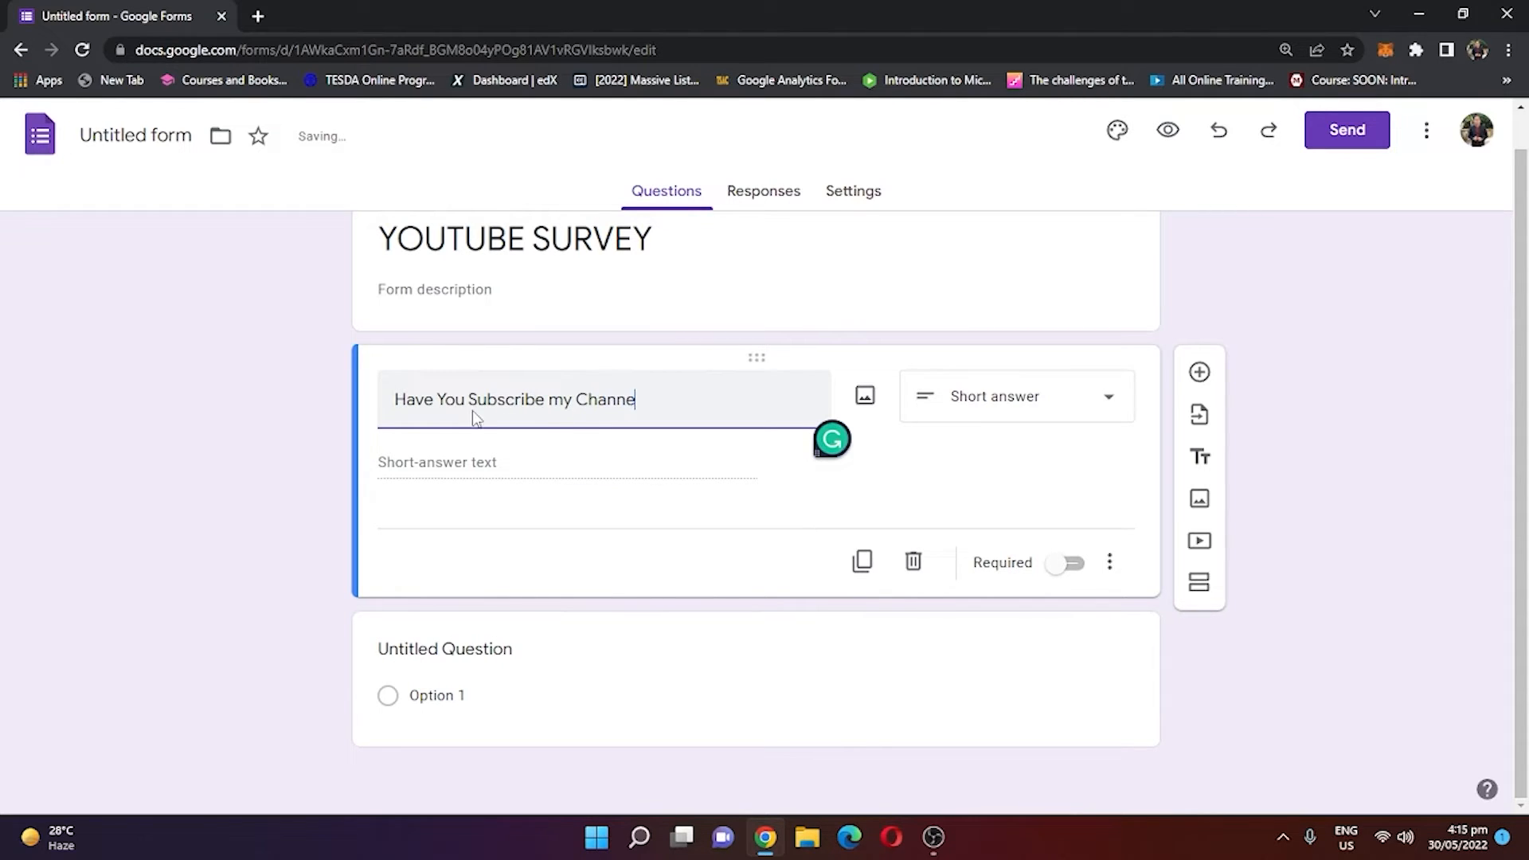
type("l")
Step: Change the subscription question to Multiple choice, name its first option "Yes" and add an "Other" option
left_click(1046, 410)
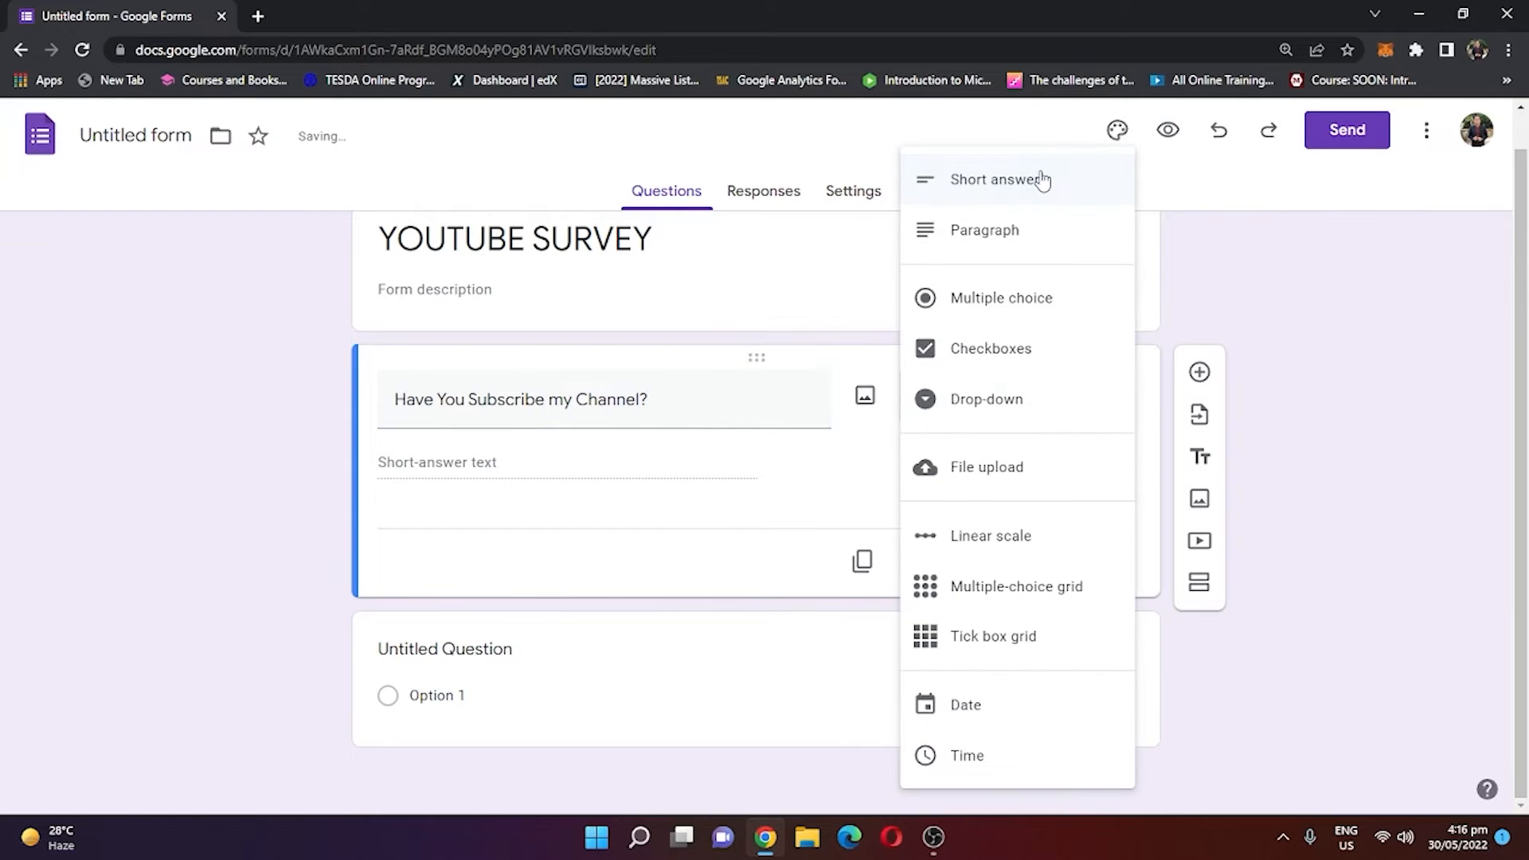
left_click(1019, 311)
left_click(502, 461)
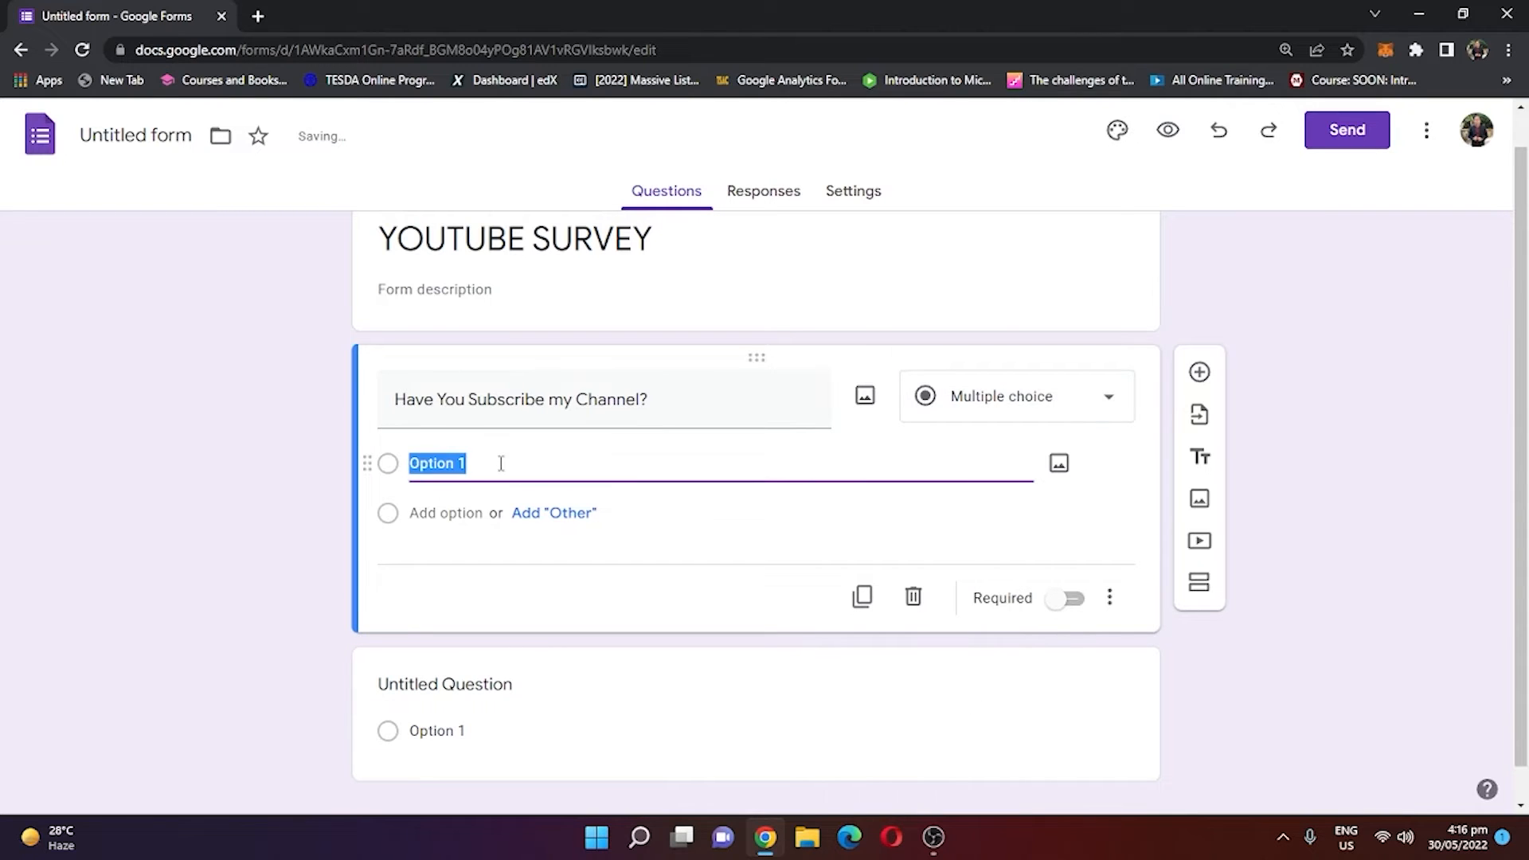
type("Yes")
left_click(587, 515)
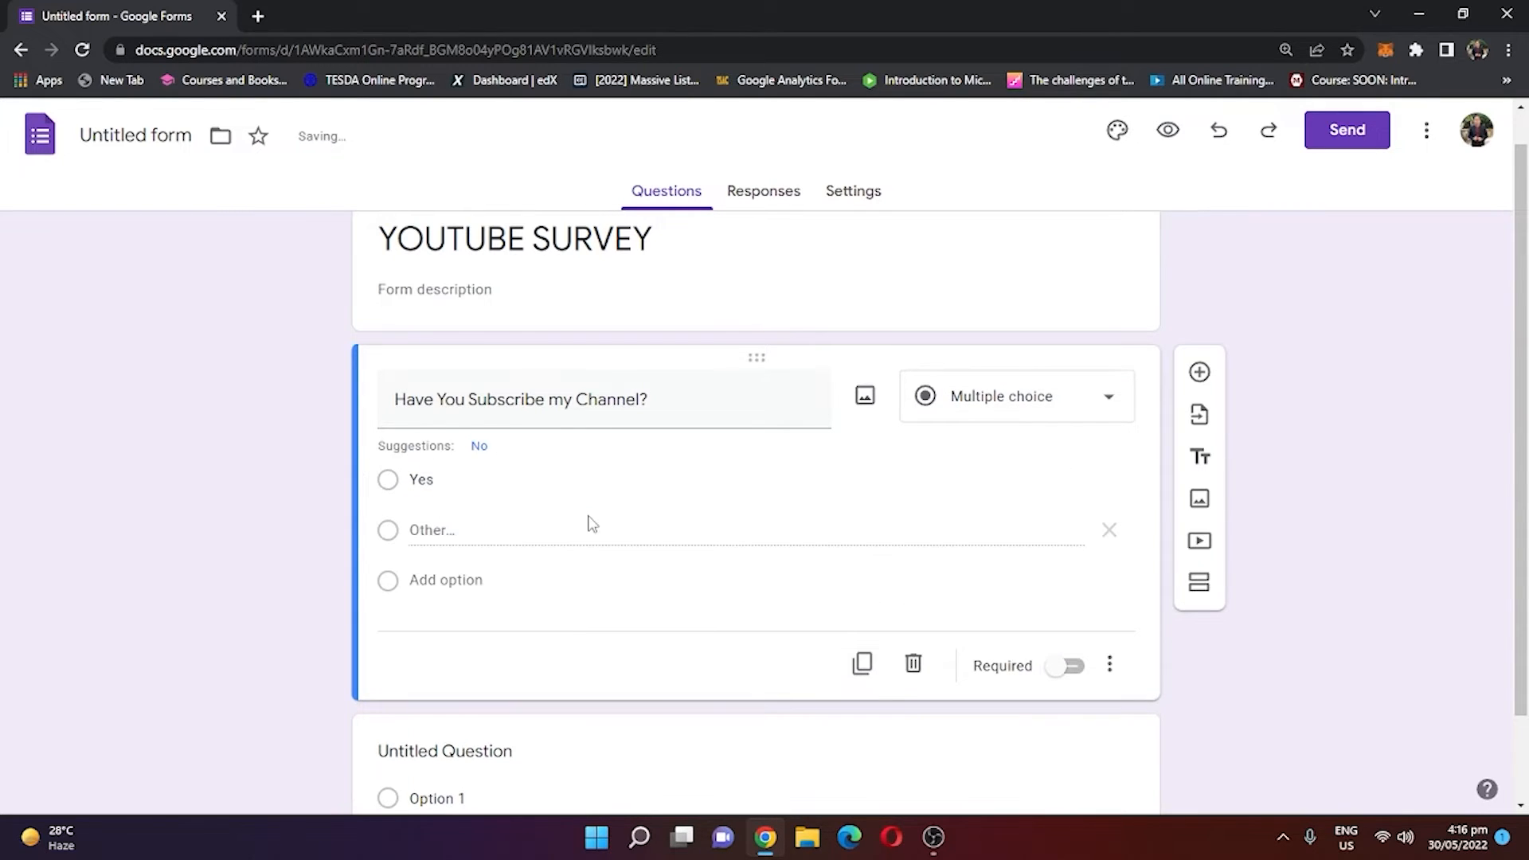
Step: Add the suggested "No" option to the subscription question and remove its "Other" option
left_click(479, 446)
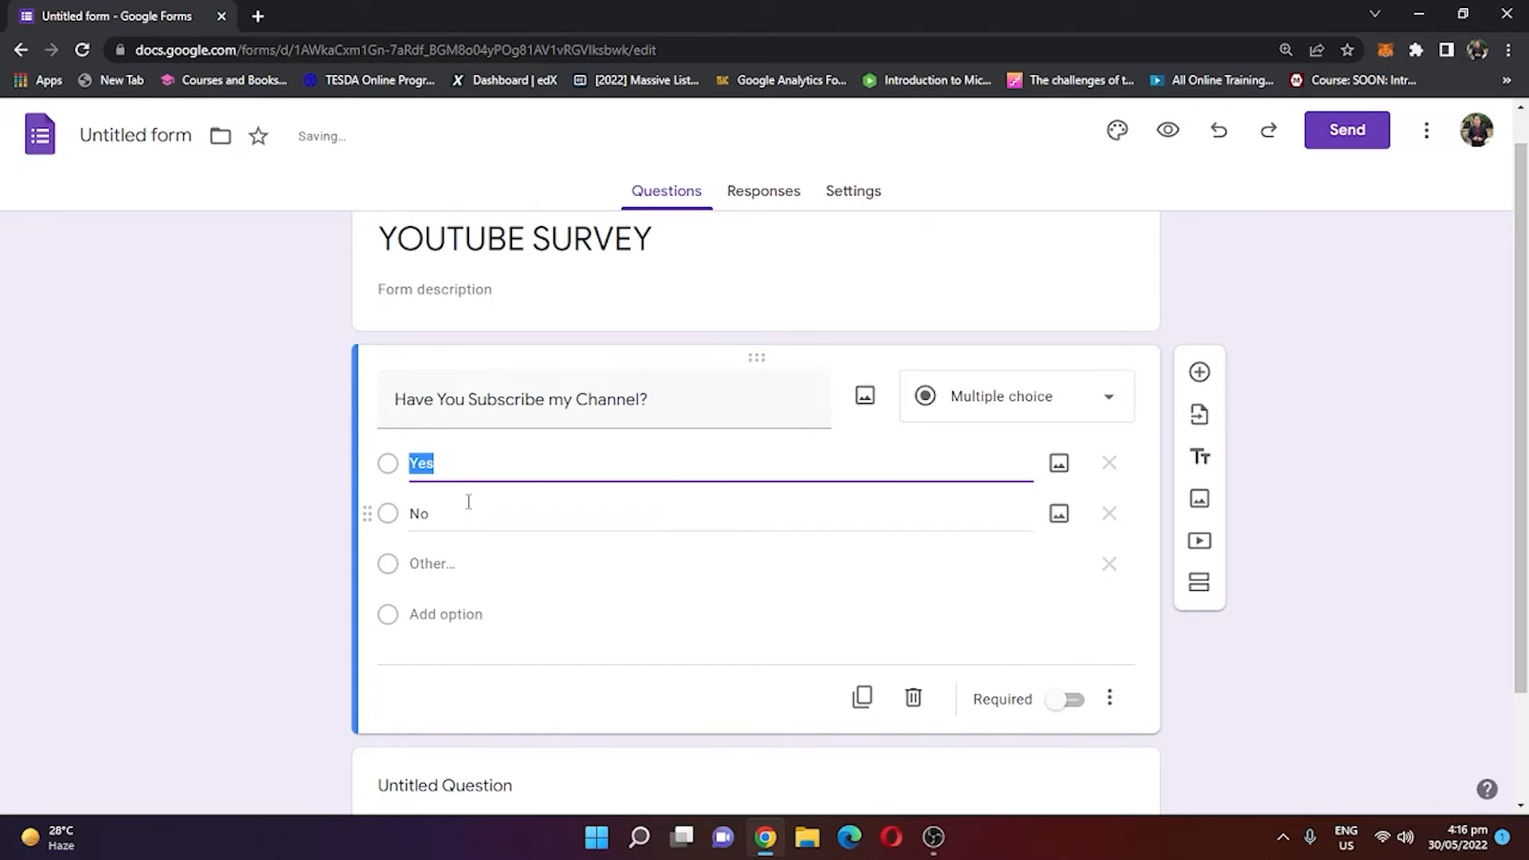
left_click(1109, 565)
left_click(630, 570)
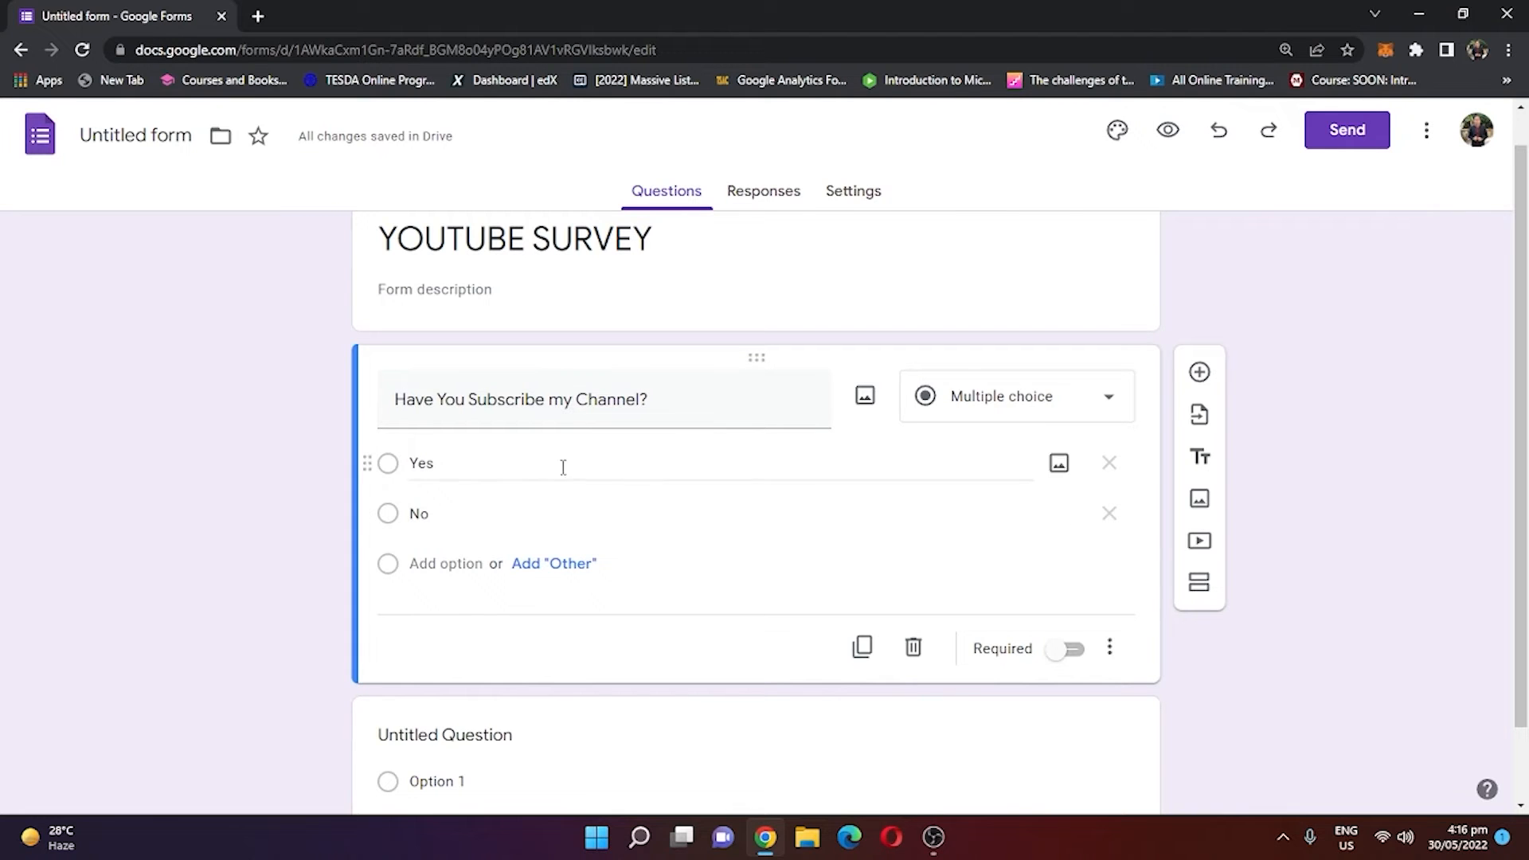
Step: Add a new question below the subscription question with the text "What video you would like to watch in my channel"
scroll(1031, 412, "down", 2)
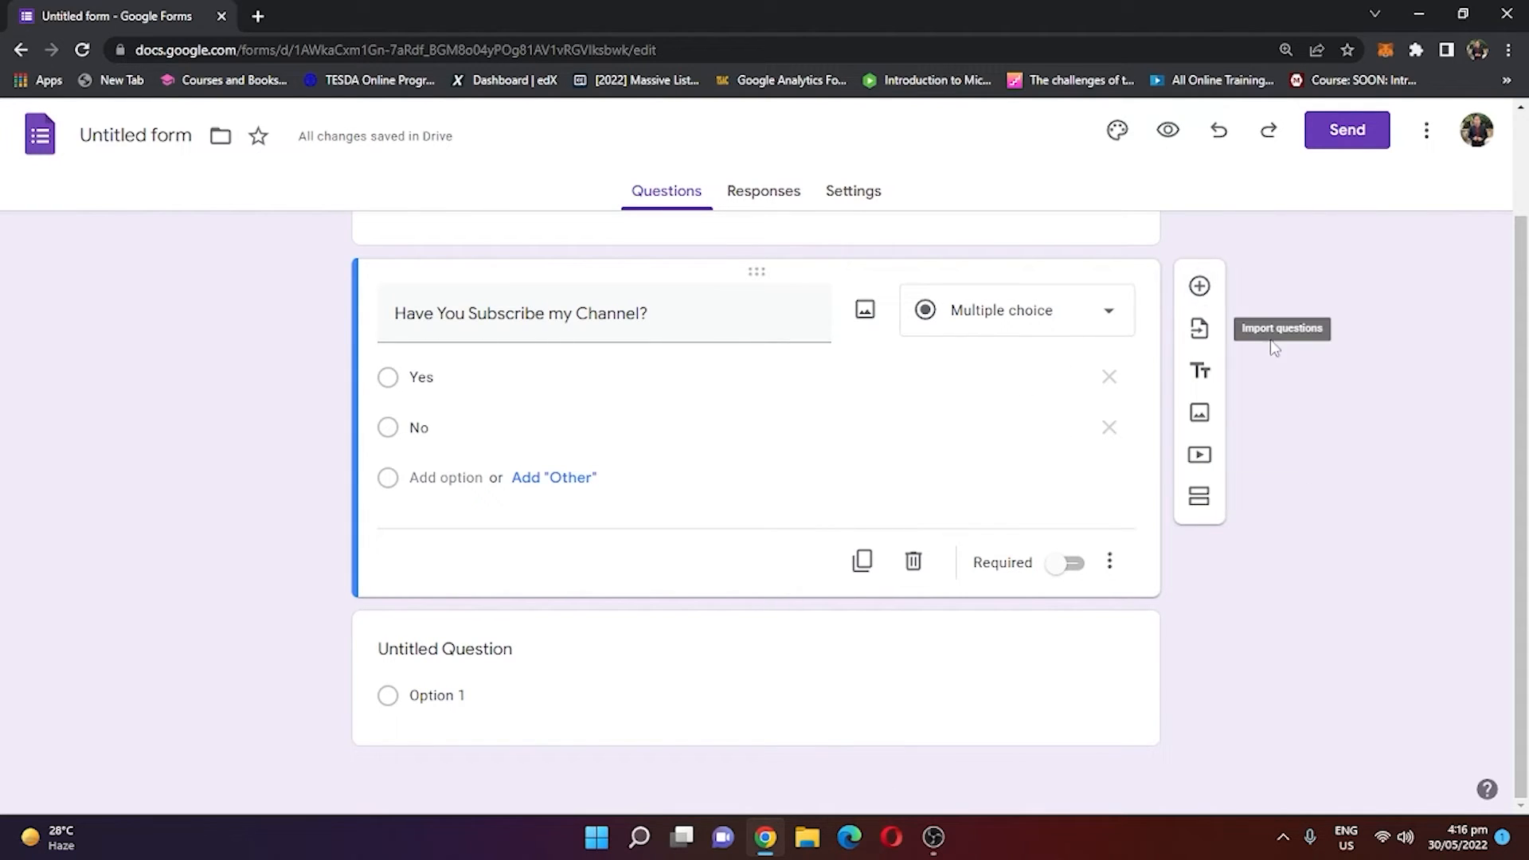
left_click(1199, 287)
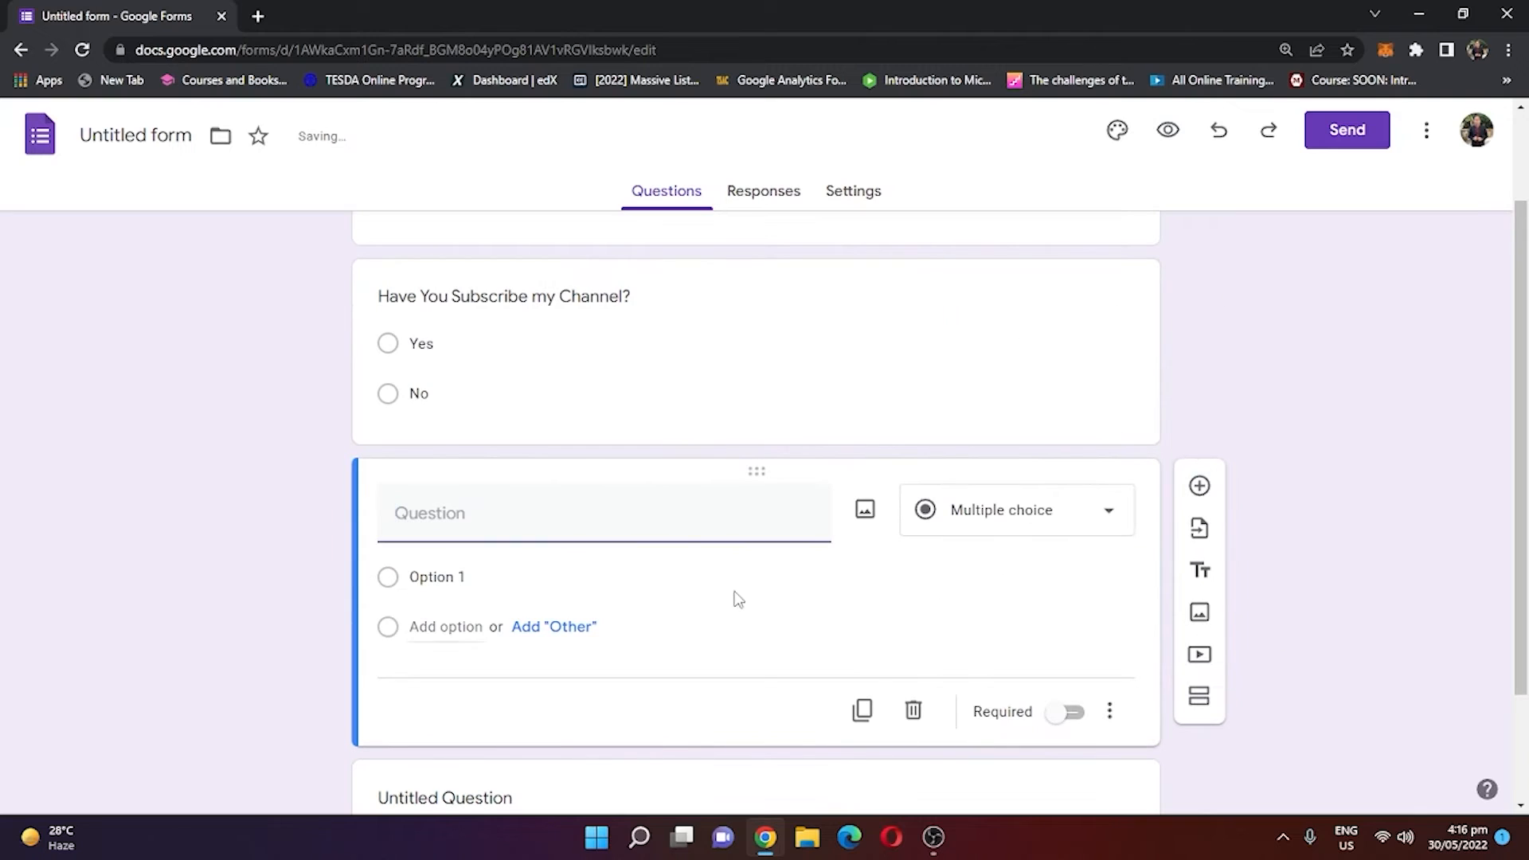
type("Wha")
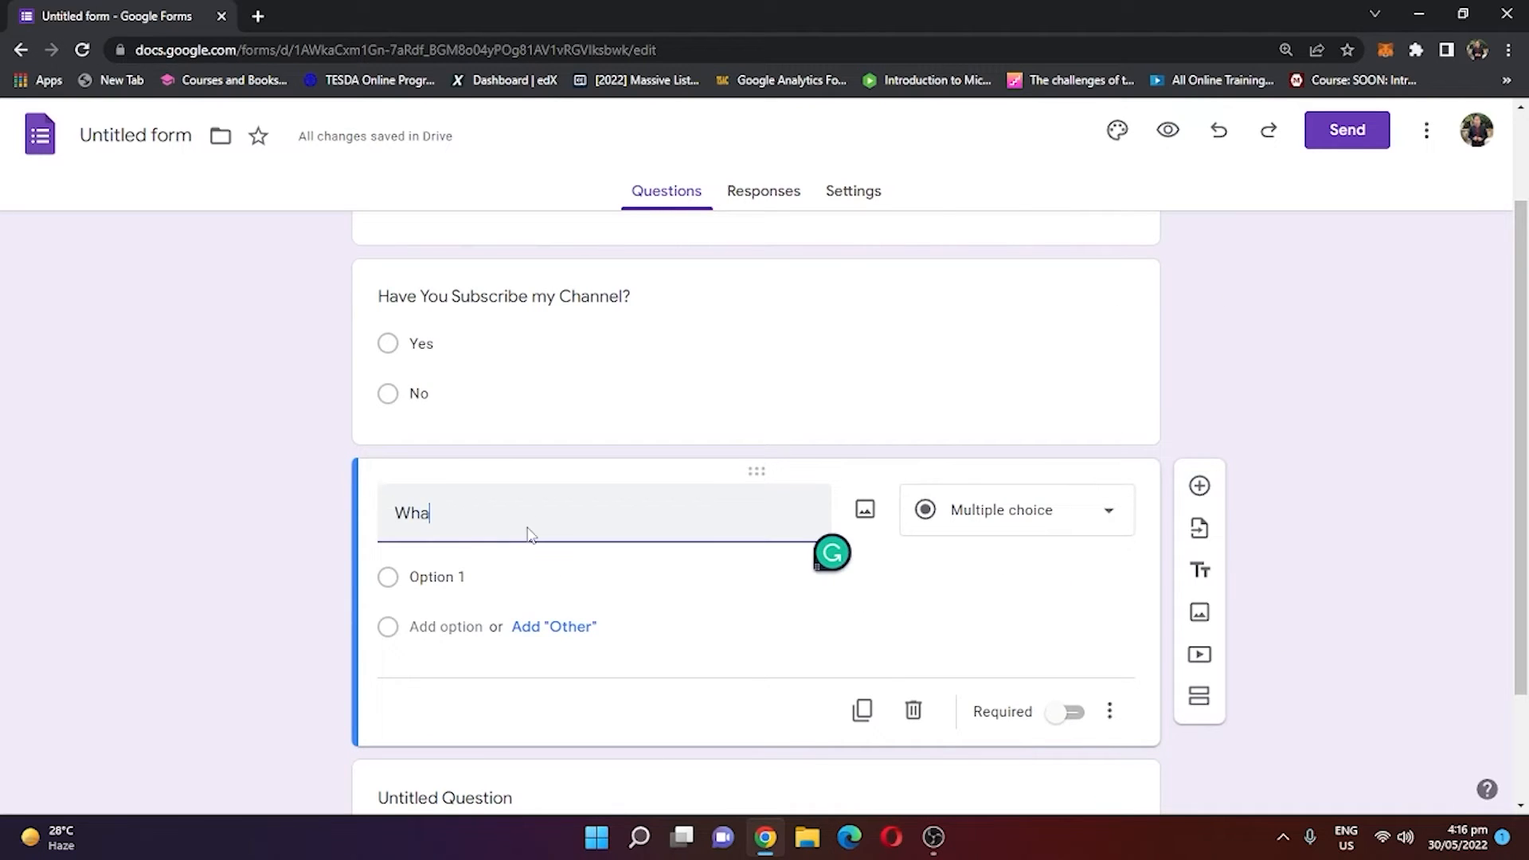
type("t")
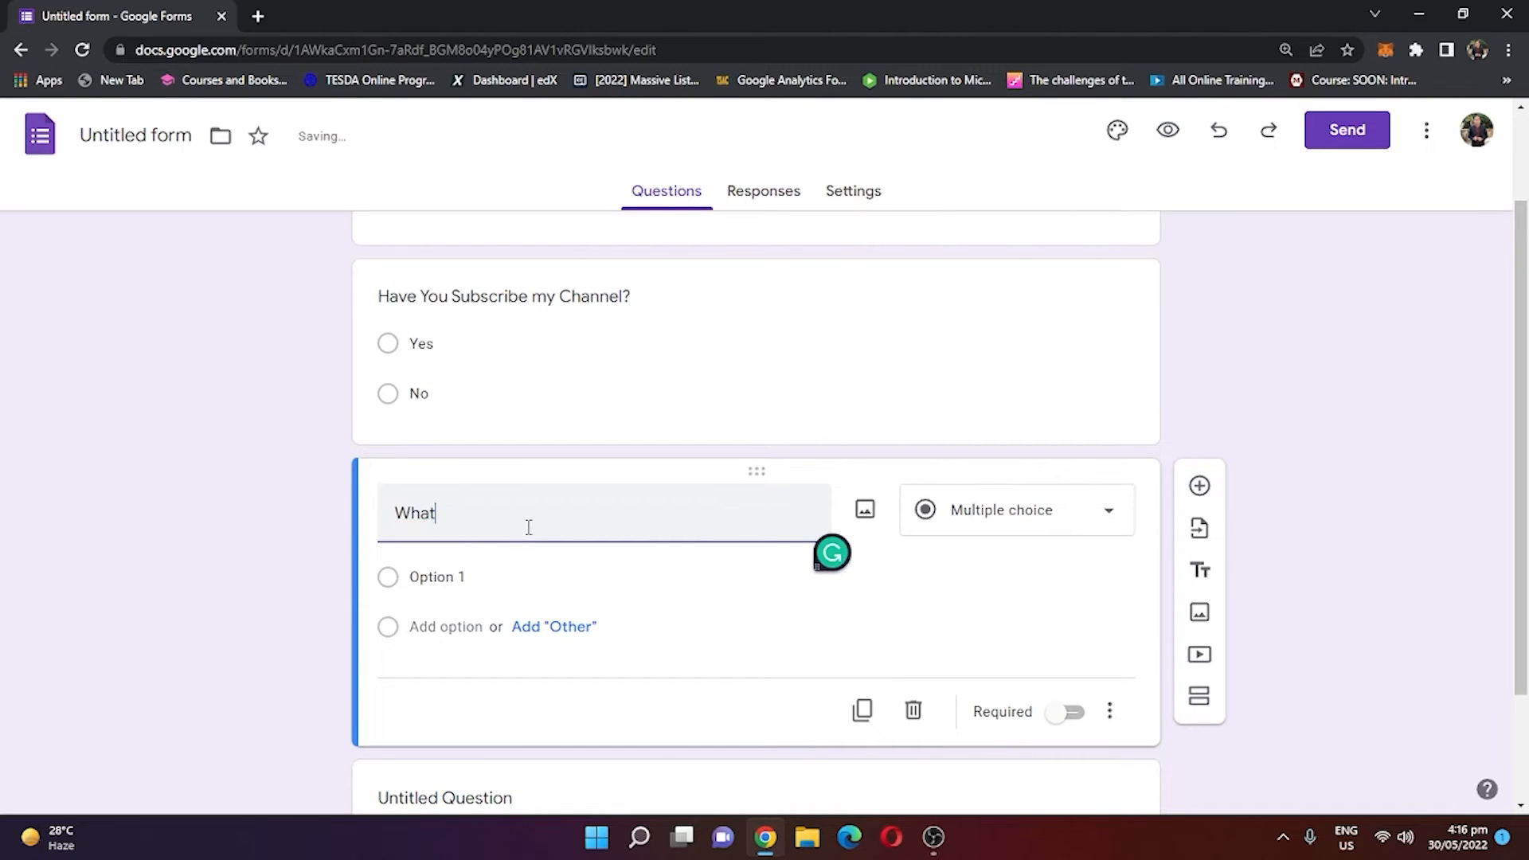
key("BackSpace")
type("t video you would lik")
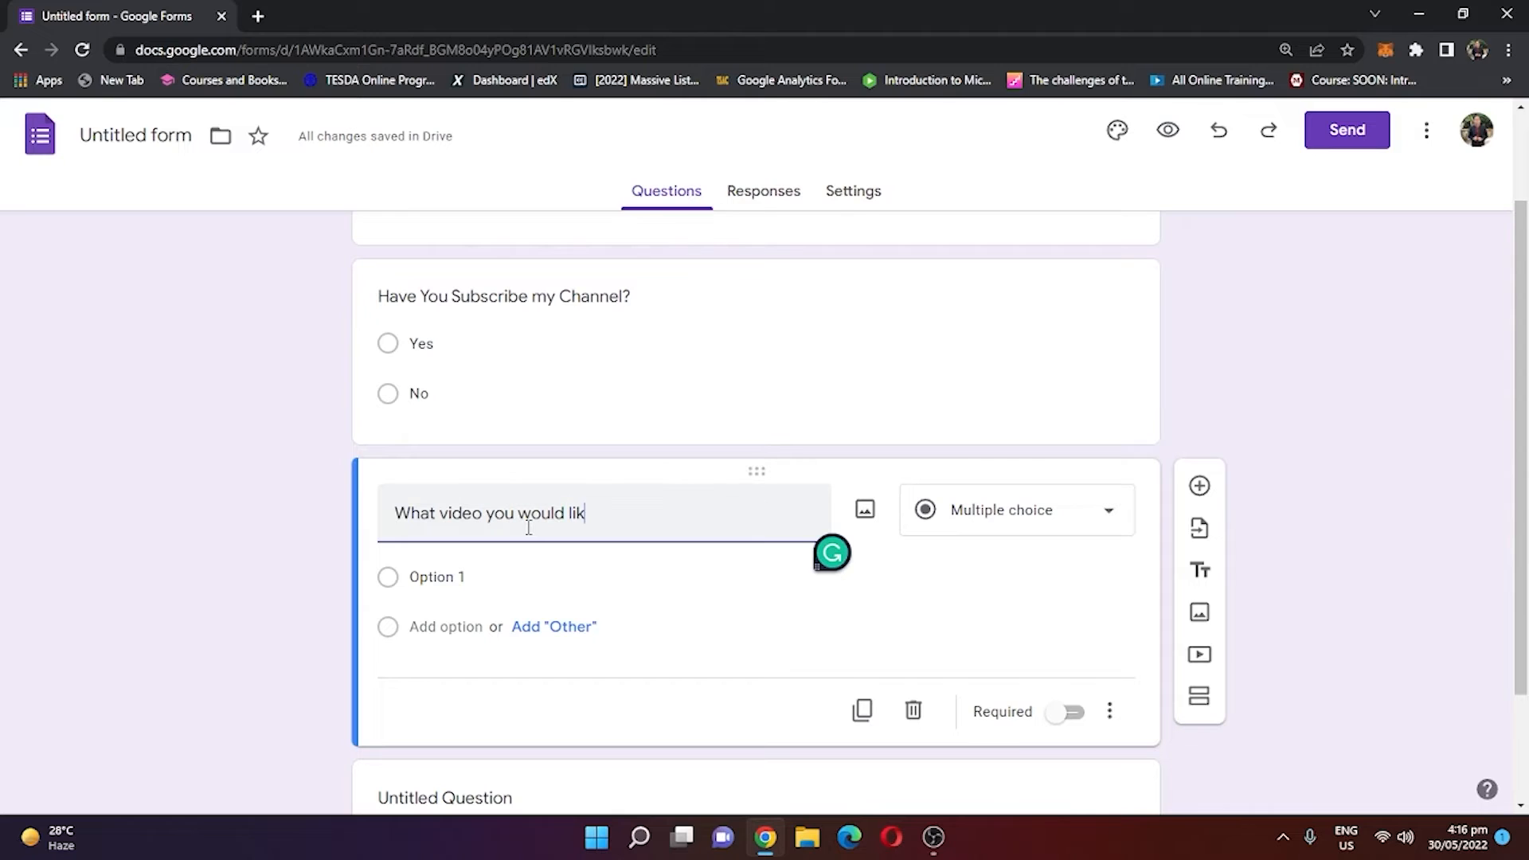
type("e to watch in my channel")
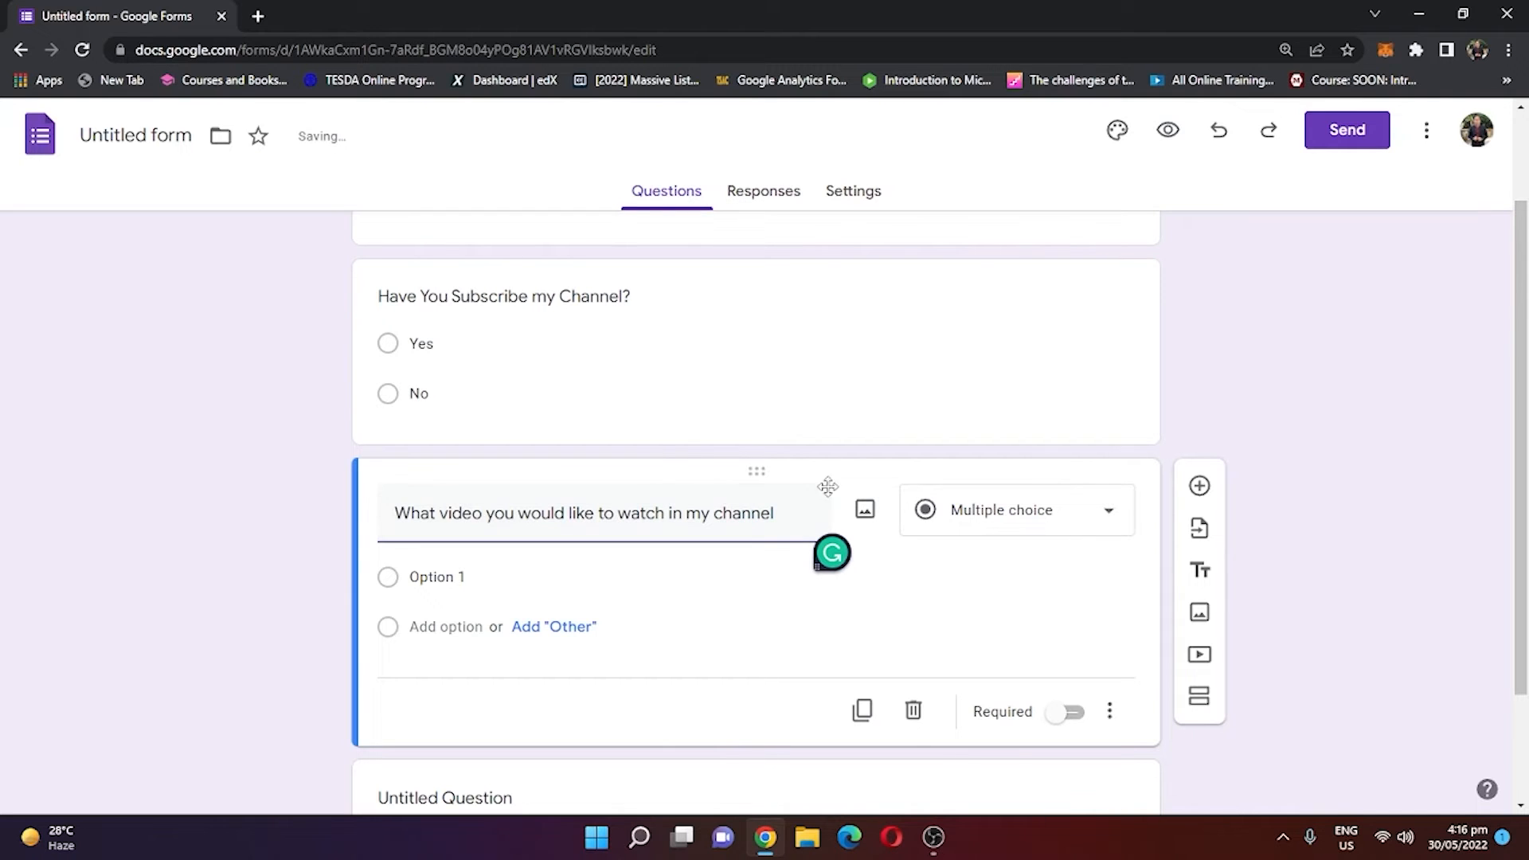
Step: Change the video question to Checkboxes and give it the options "Tutorial" and "Travel Vlog"
left_click(1033, 522)
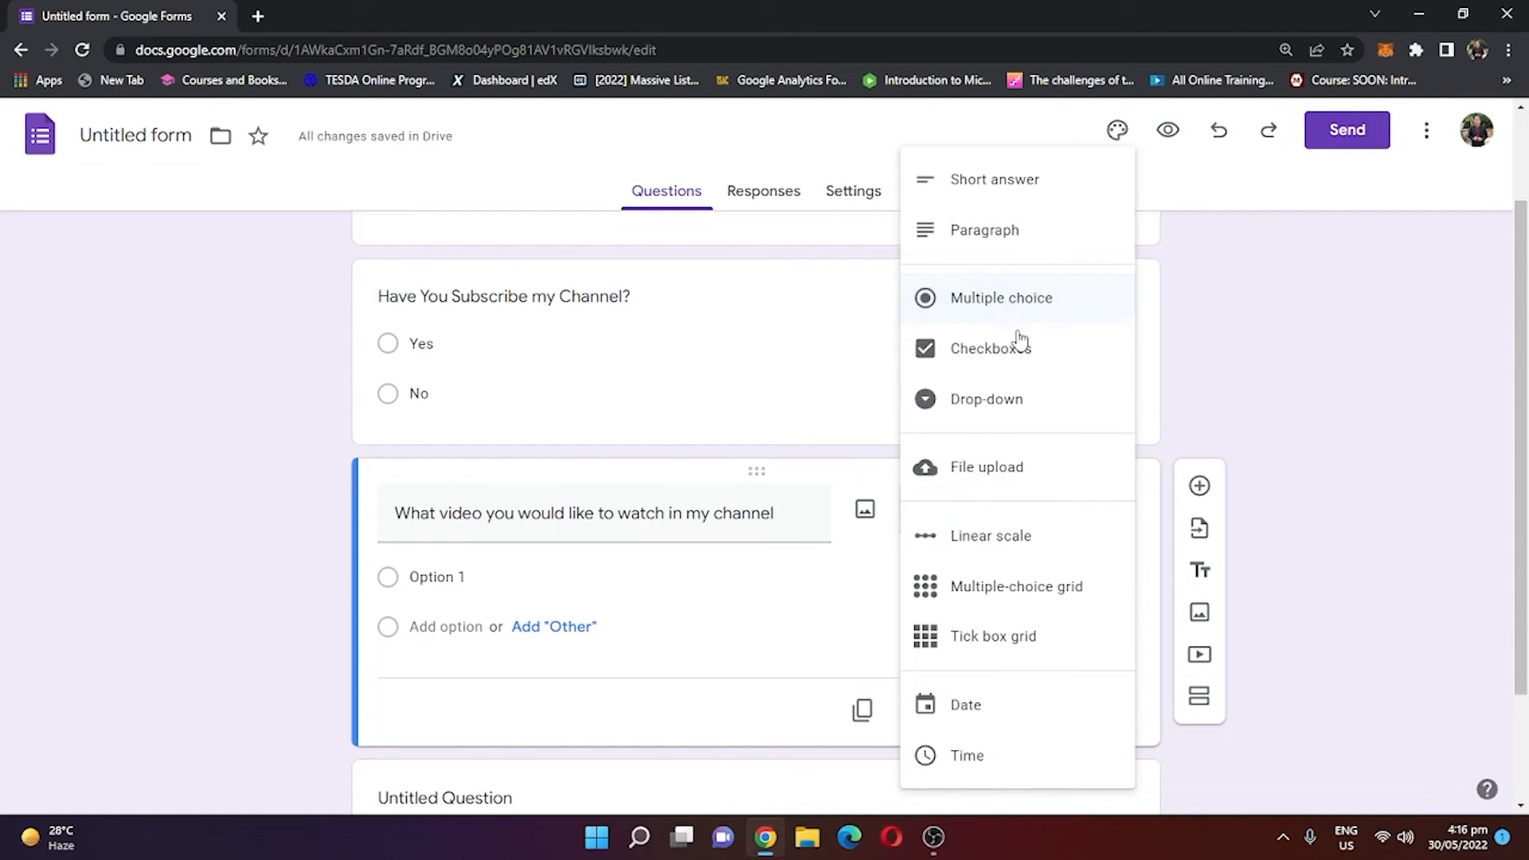
left_click(983, 358)
left_click(463, 574)
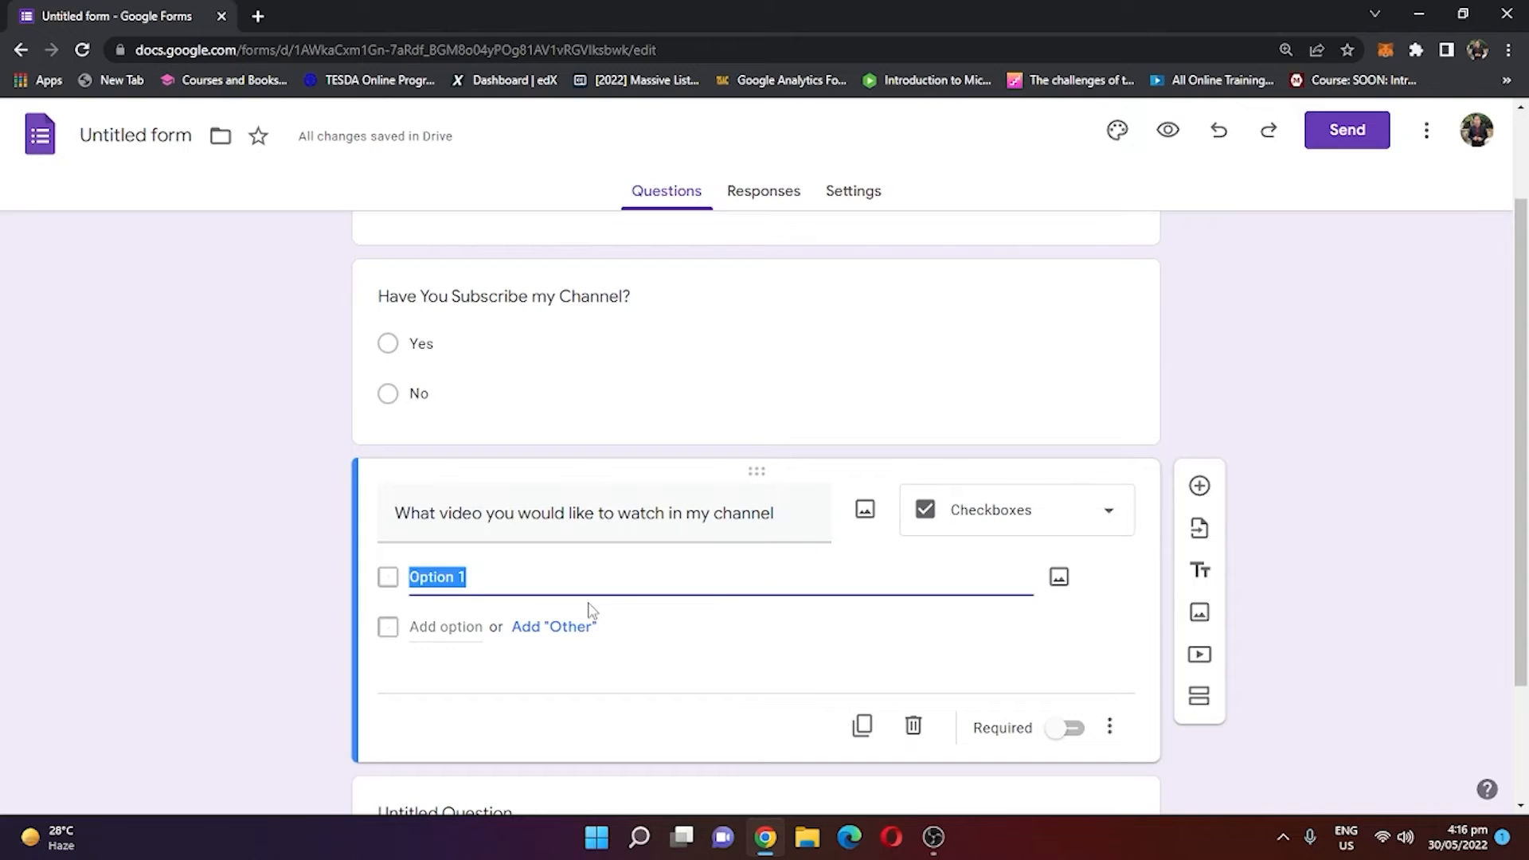
type("O")
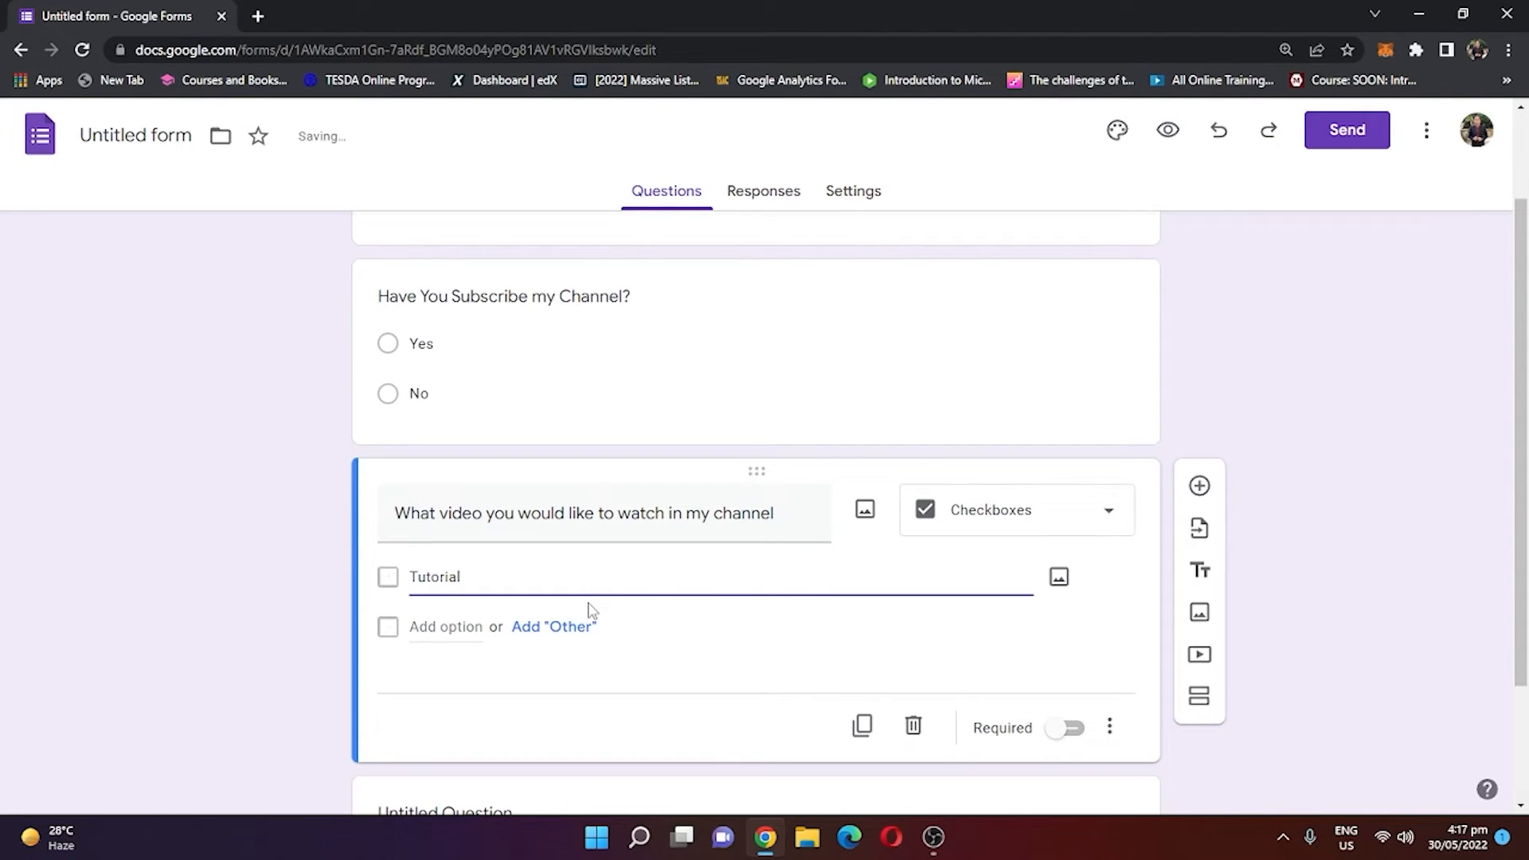
left_click(563, 626)
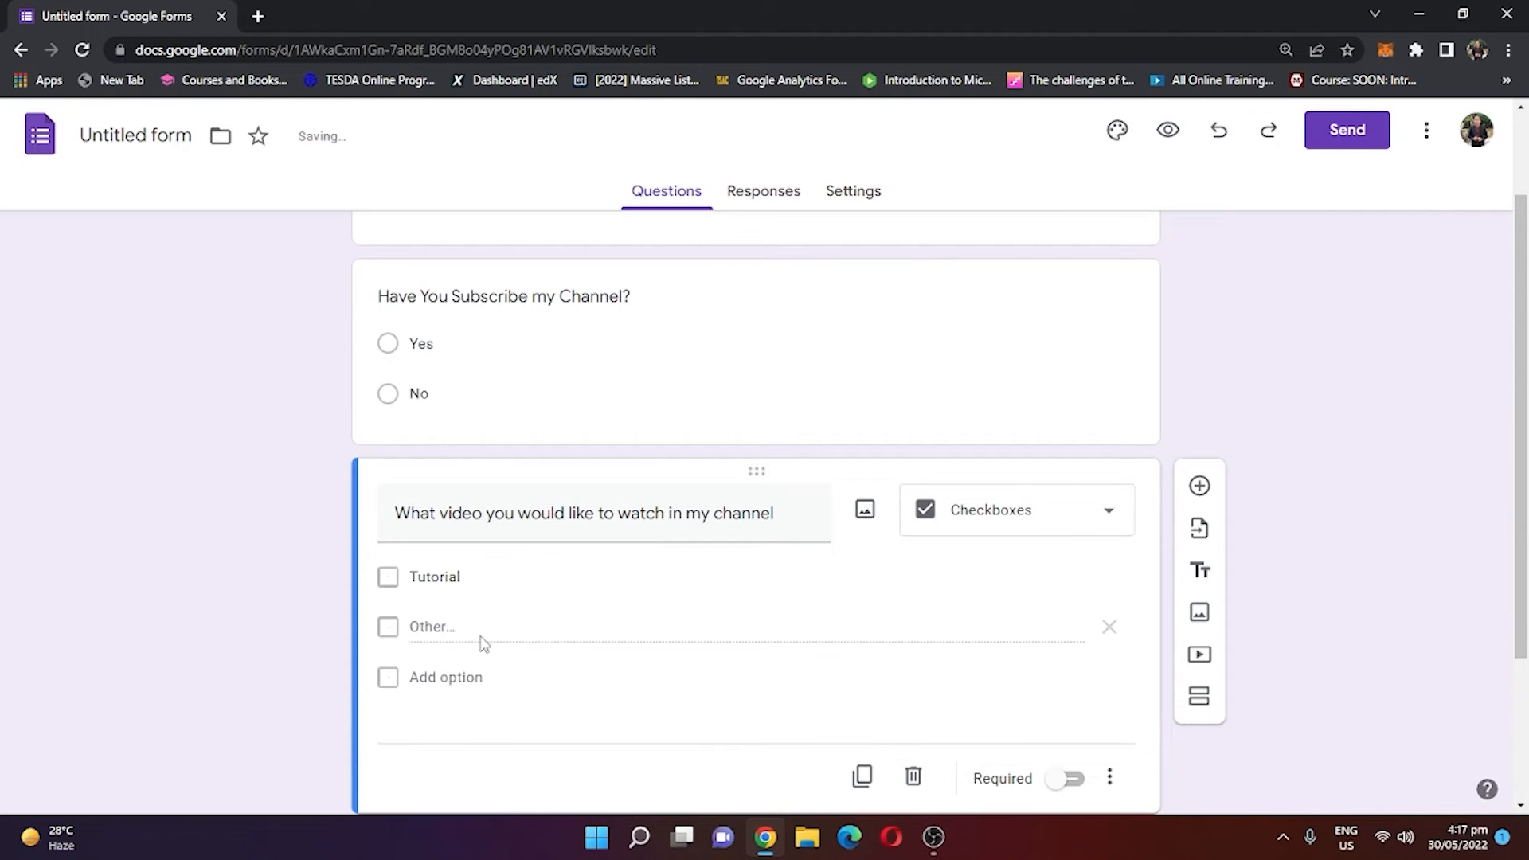
left_click(450, 675)
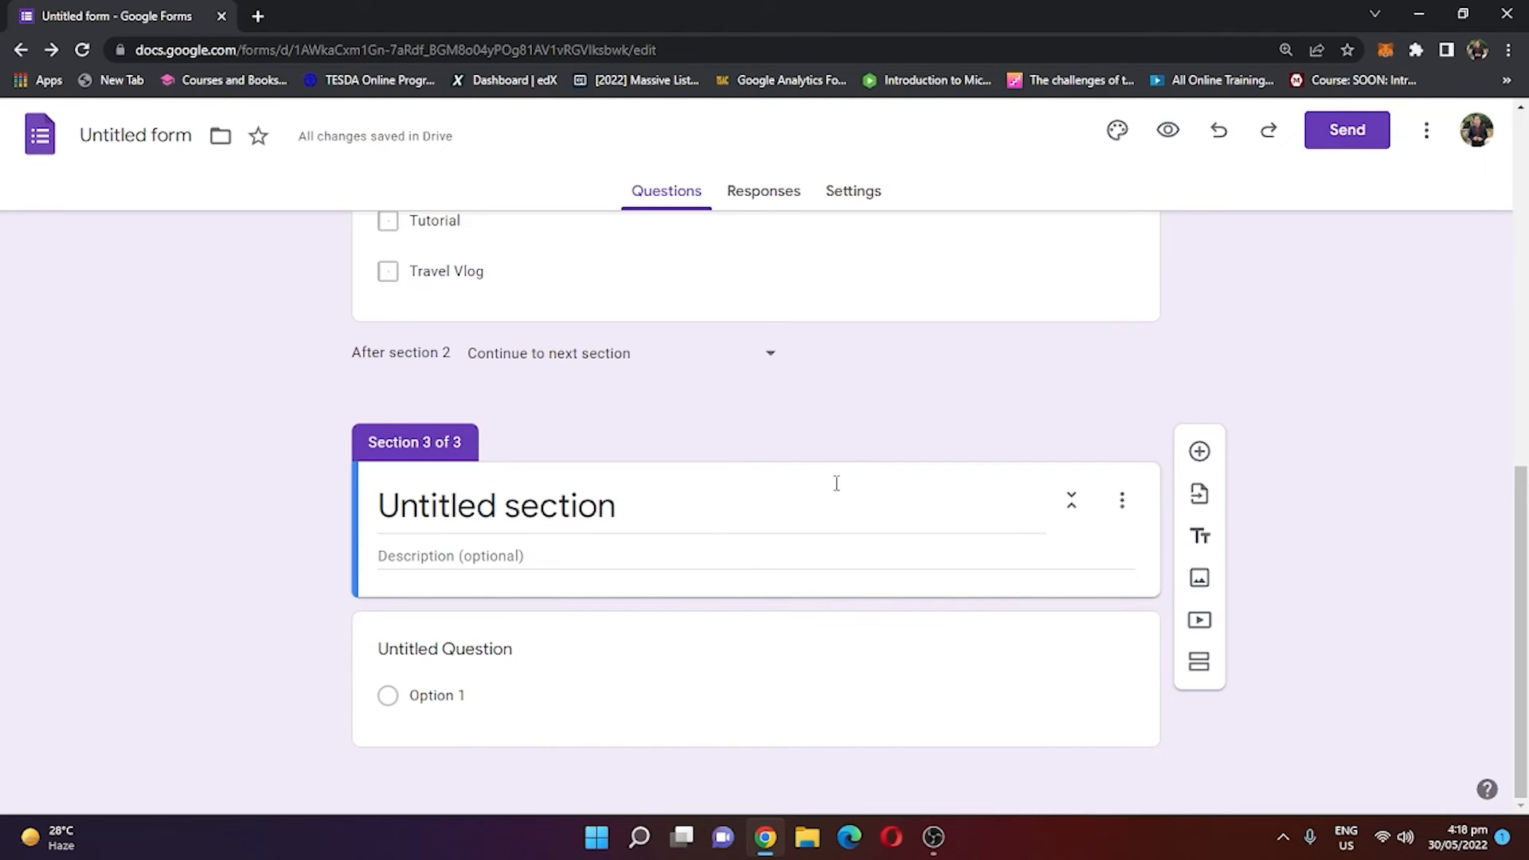
Step: Look through the form's sections and its email, link and embed sending options without sending it
scroll(837, 490, "up", 9)
scroll(853, 498, "down", 4)
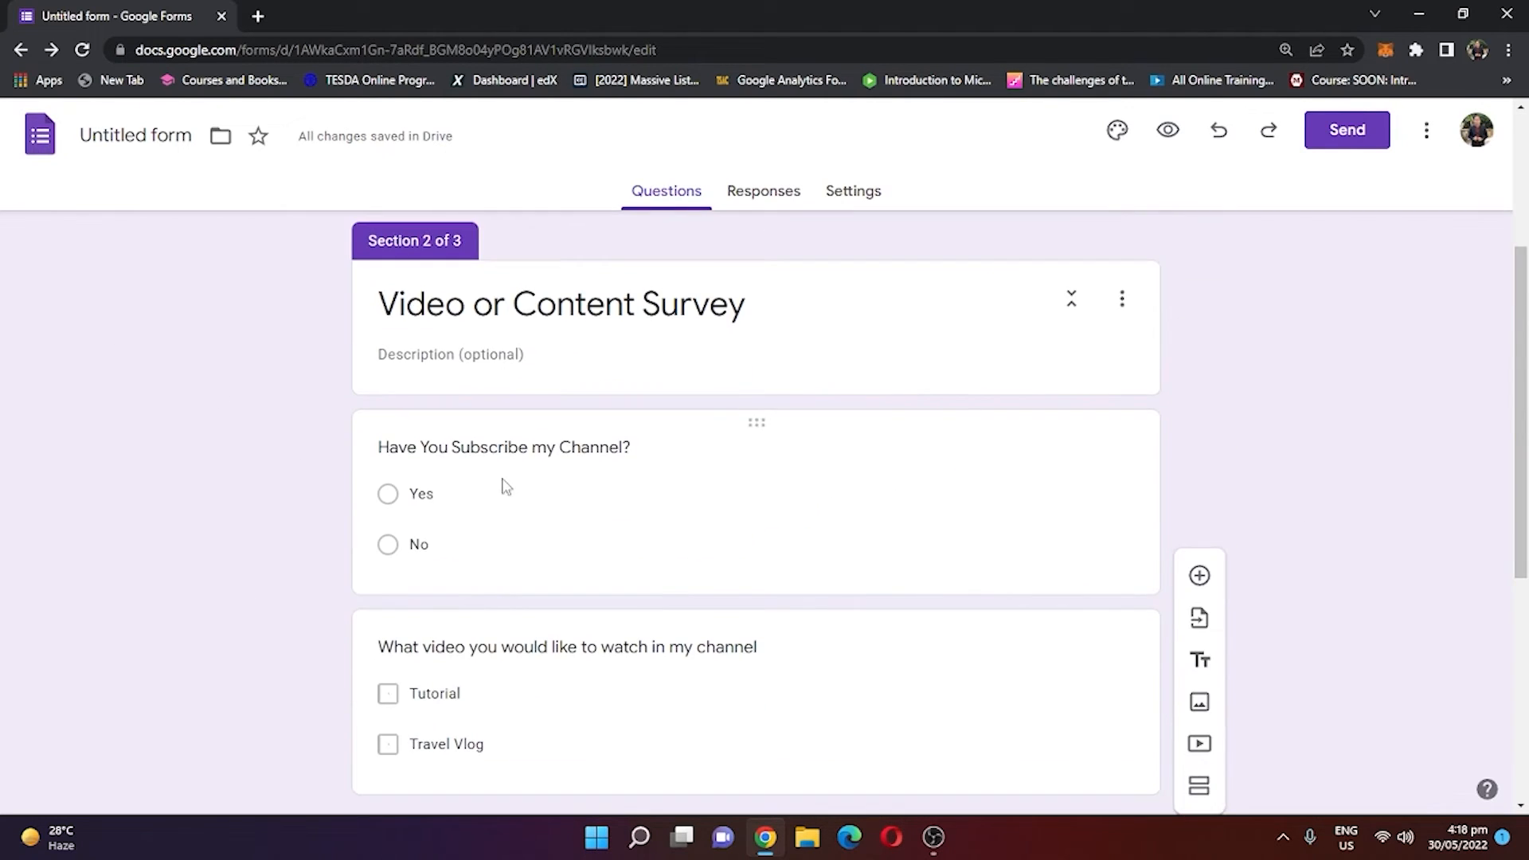
scroll(504, 485, "down", 5)
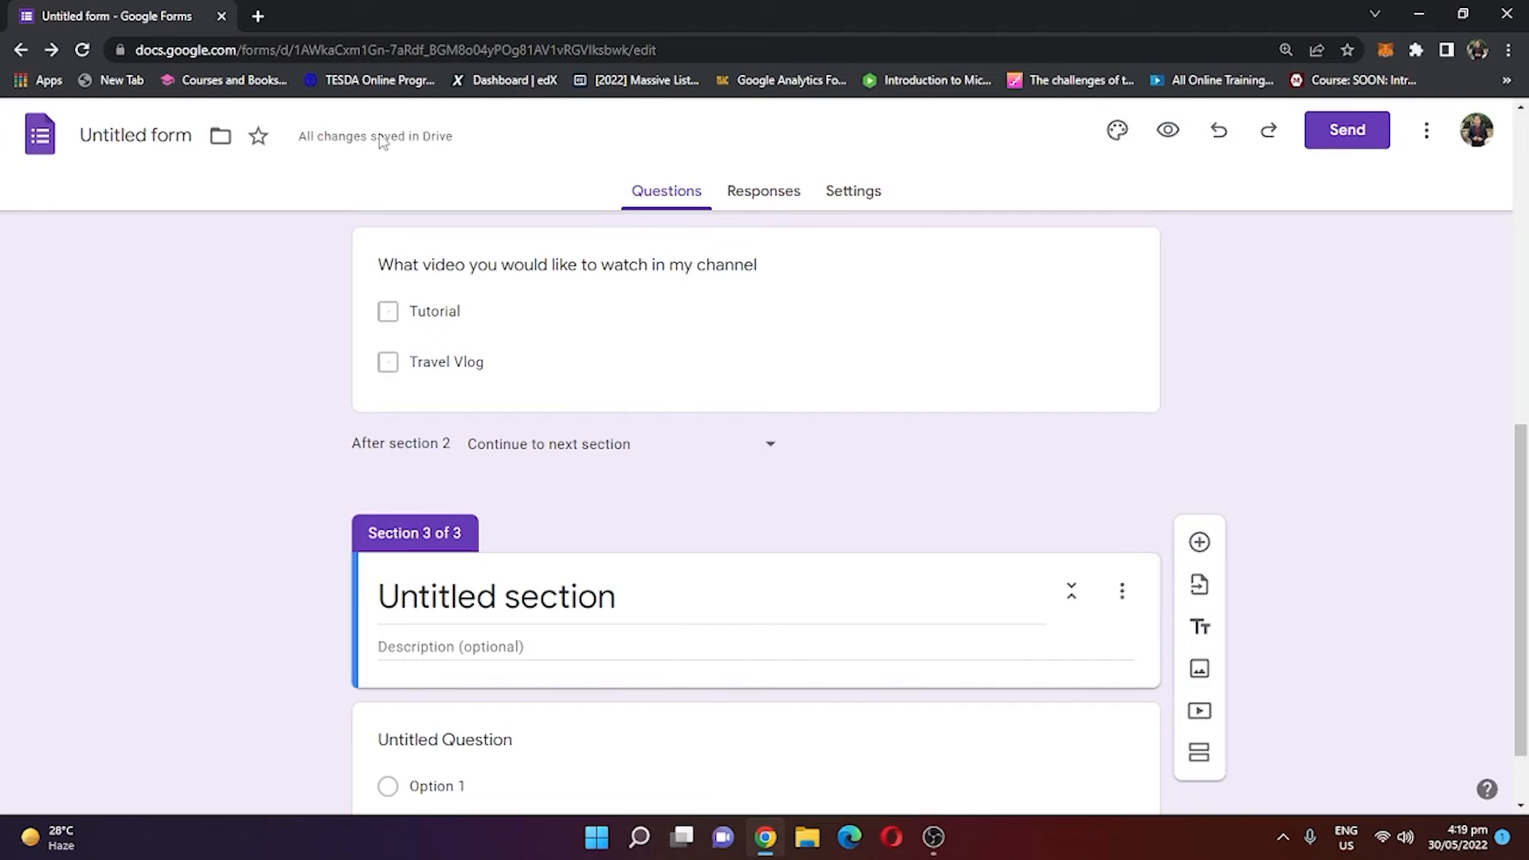
left_click(1381, 137)
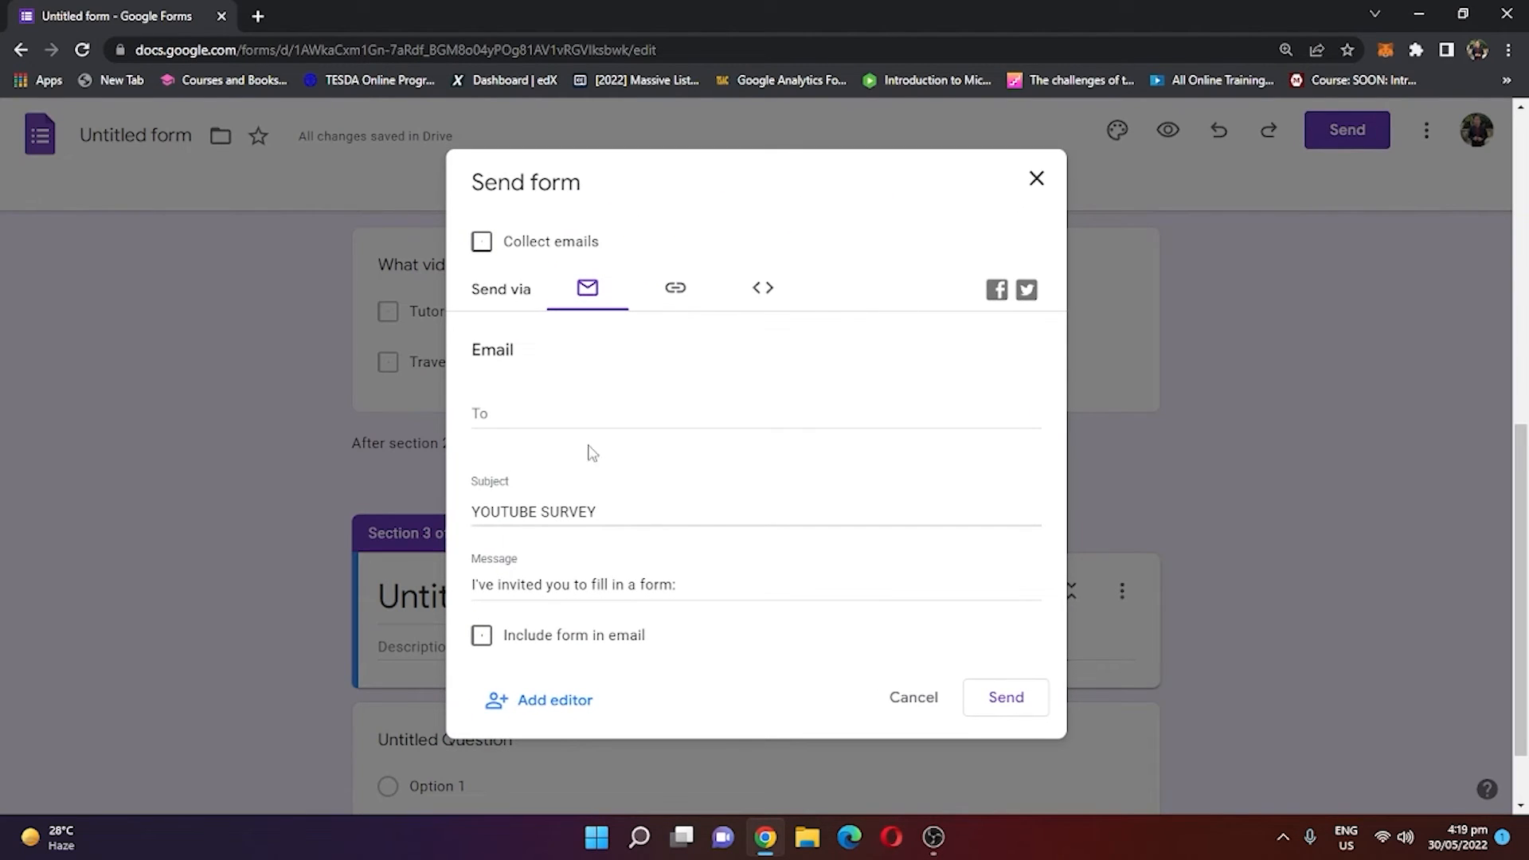
left_click(686, 306)
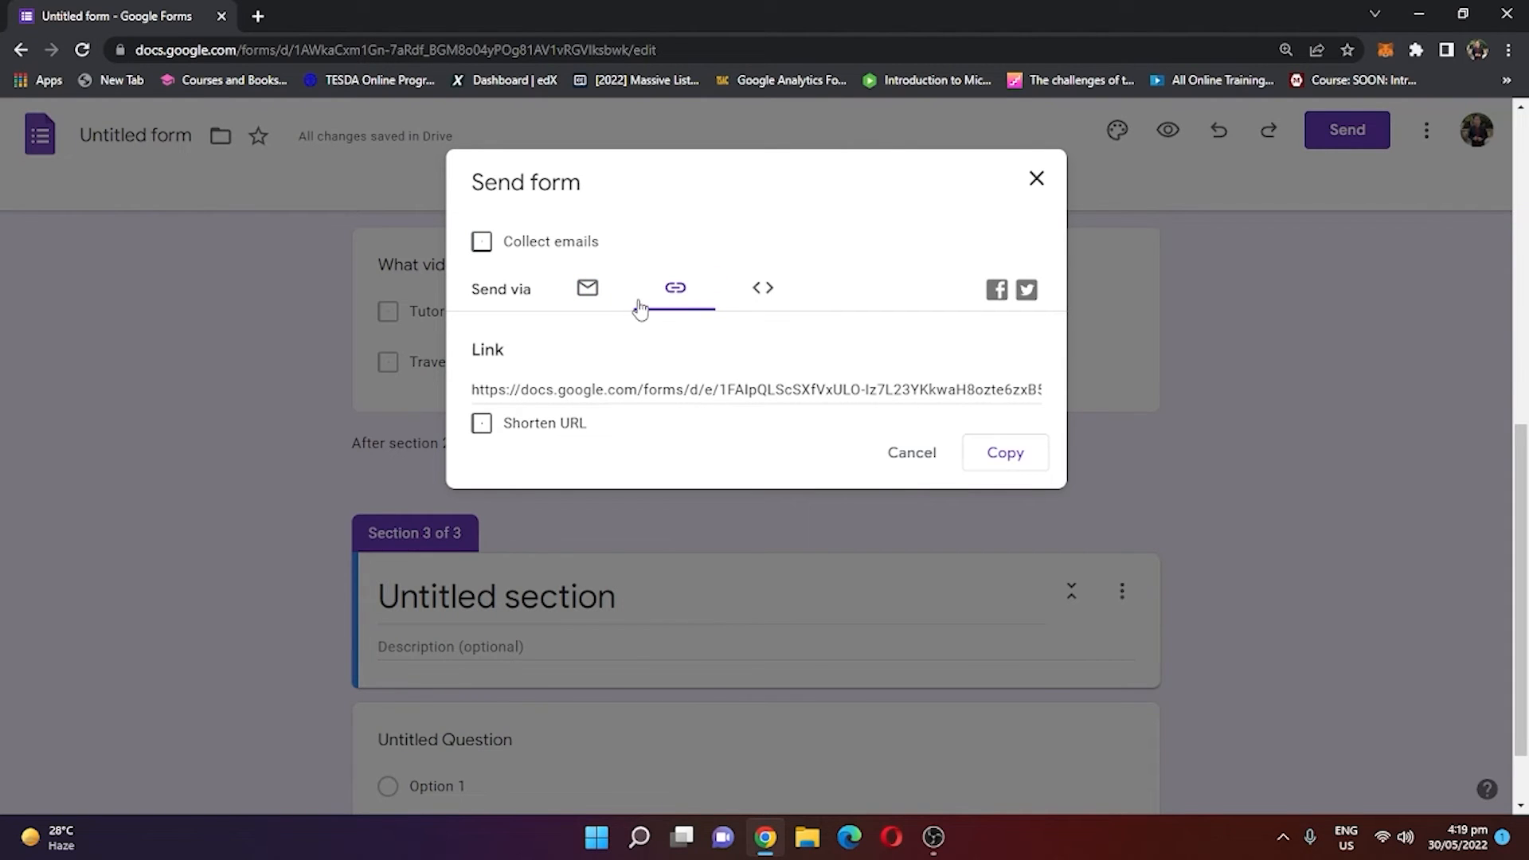
left_click(588, 288)
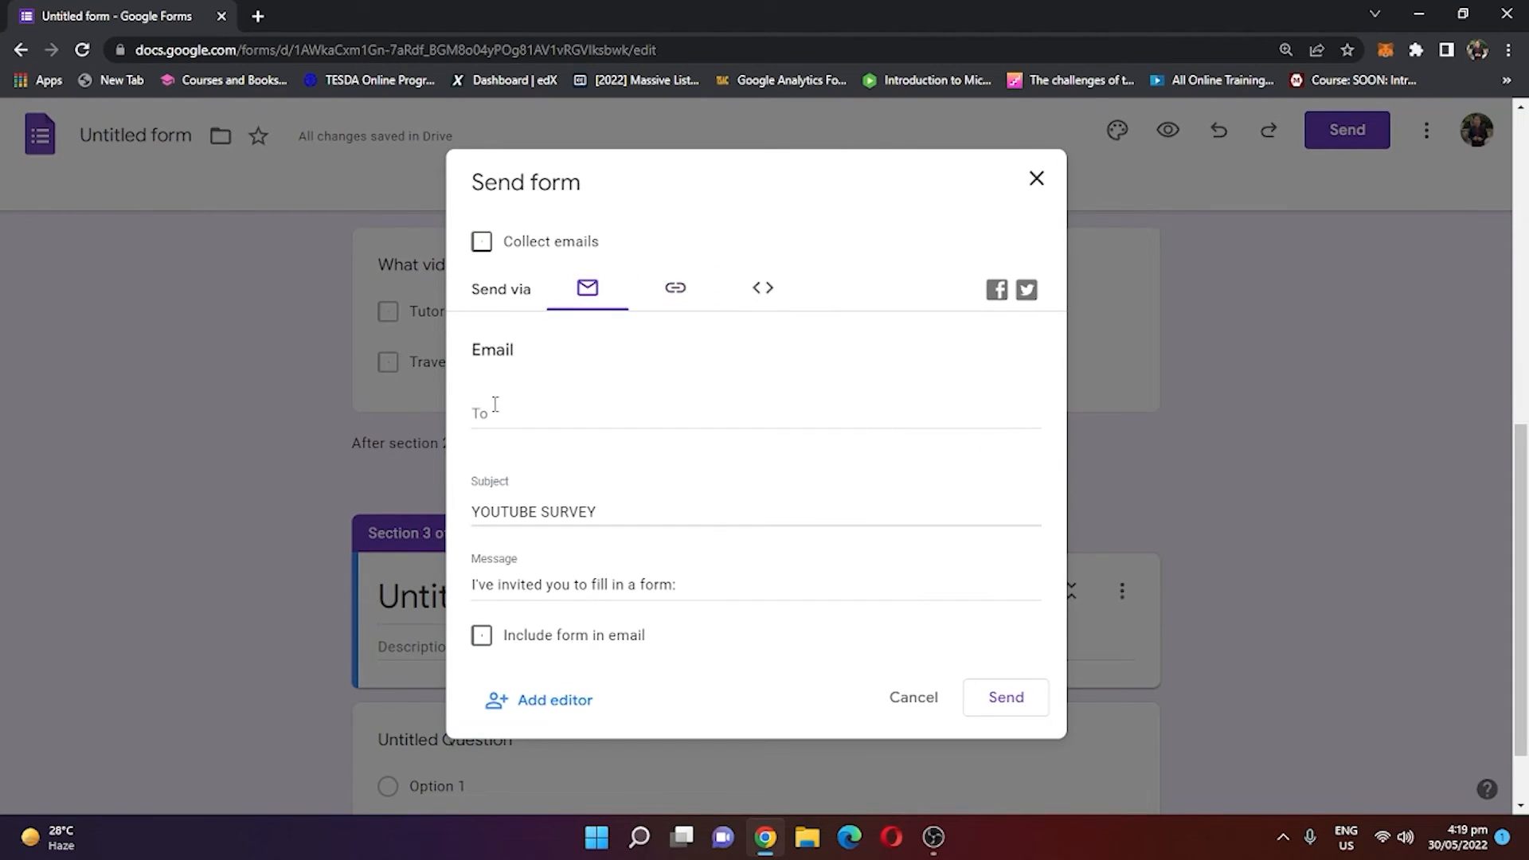
left_click(519, 410)
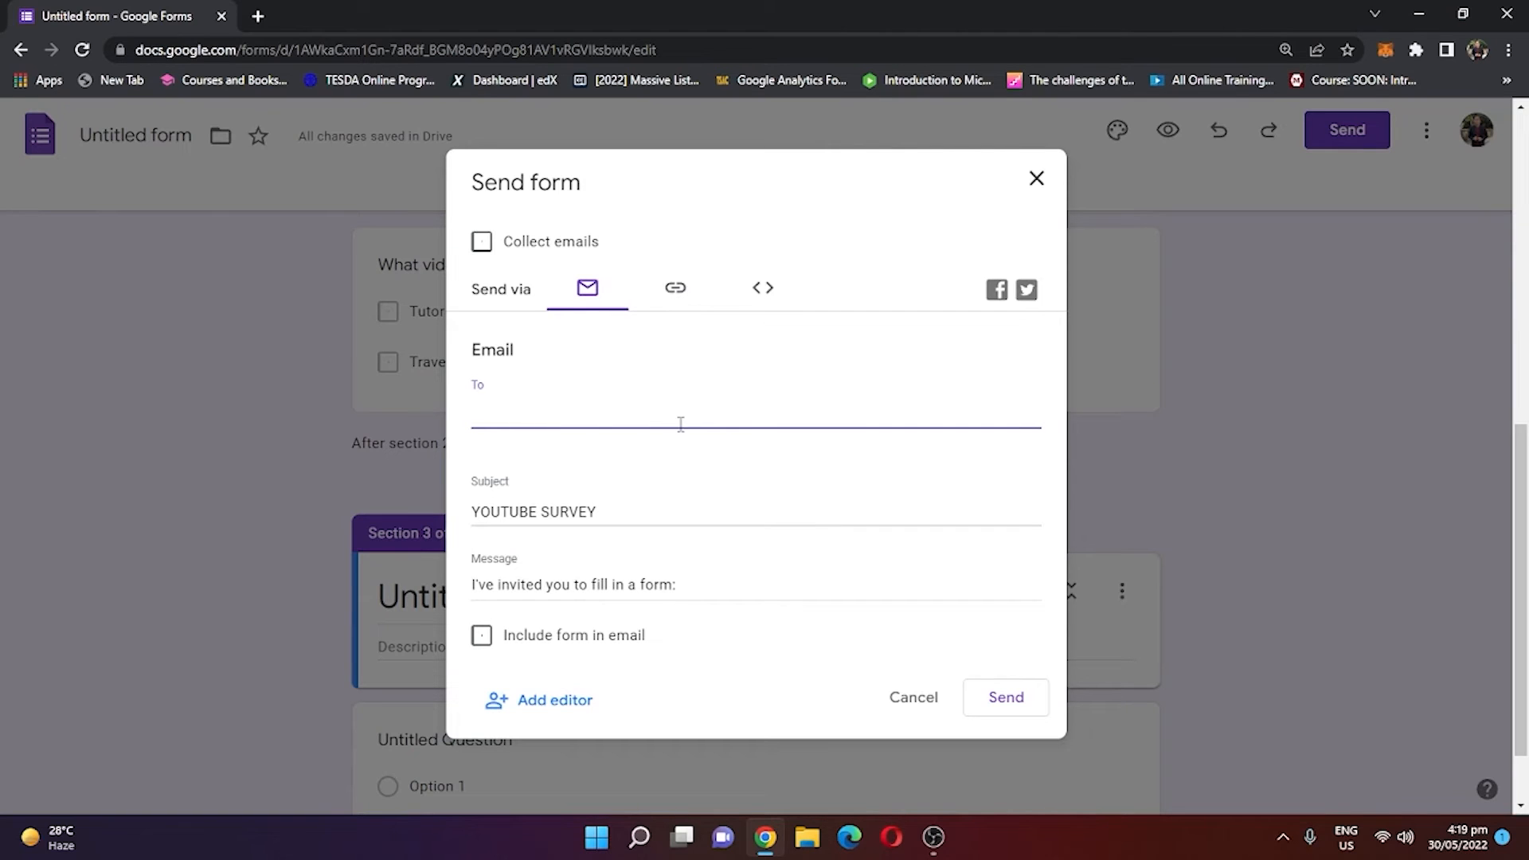
left_click(766, 290)
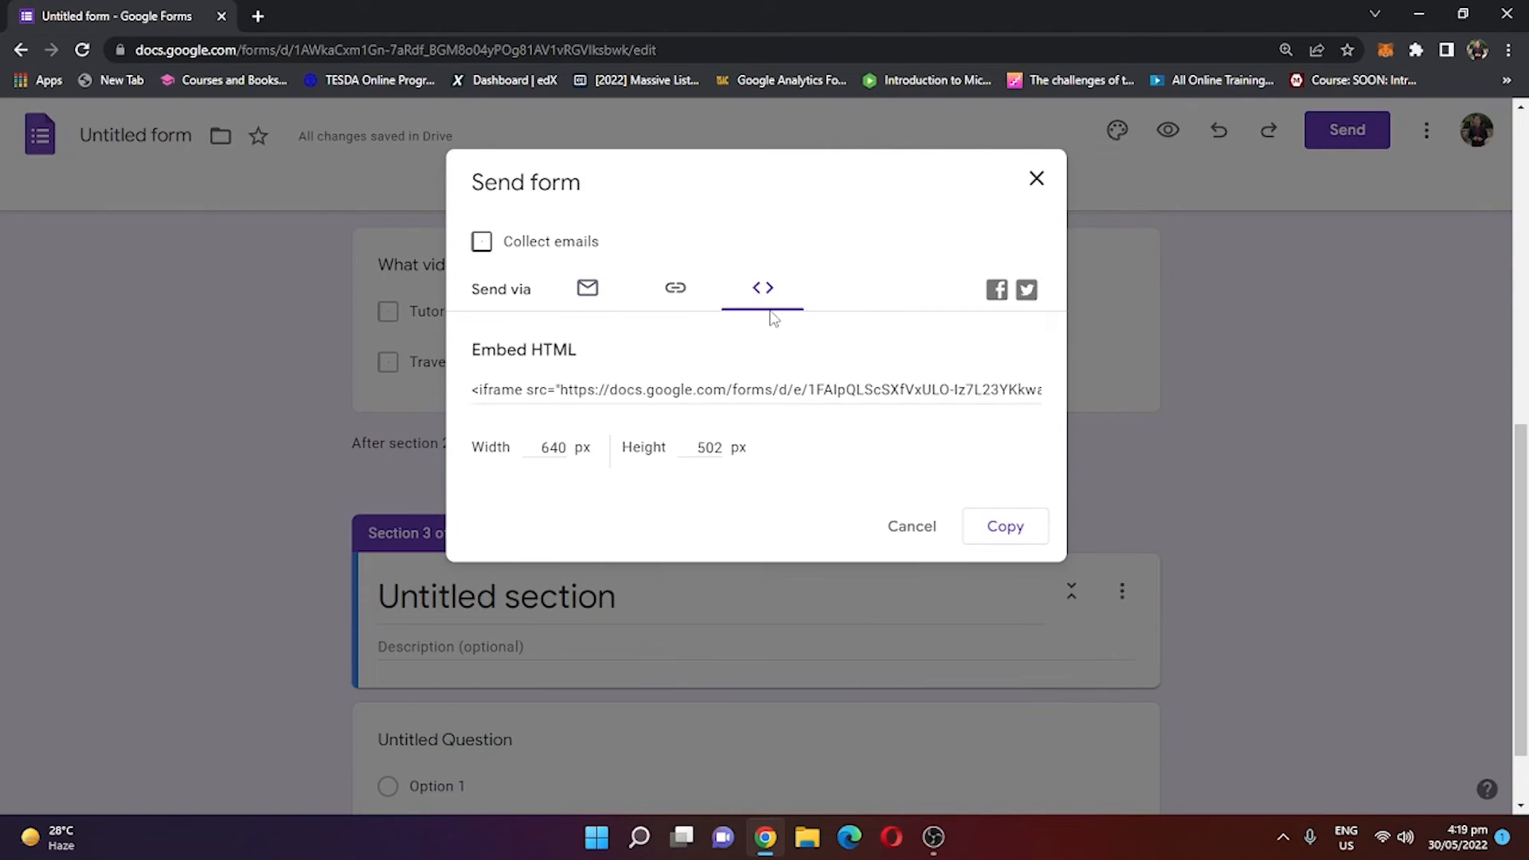
left_click(676, 295)
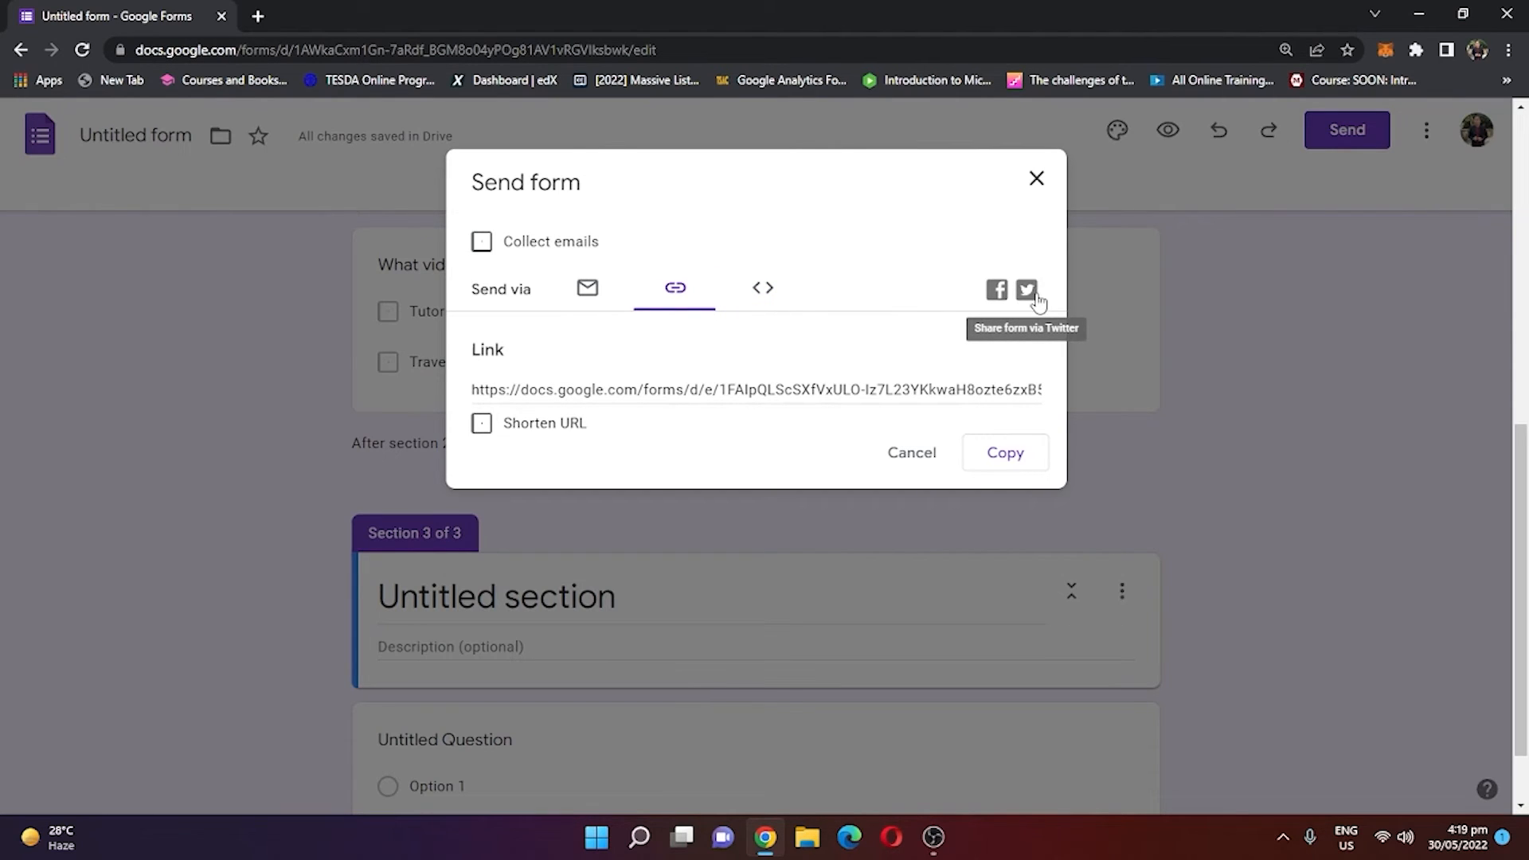
left_click(589, 290)
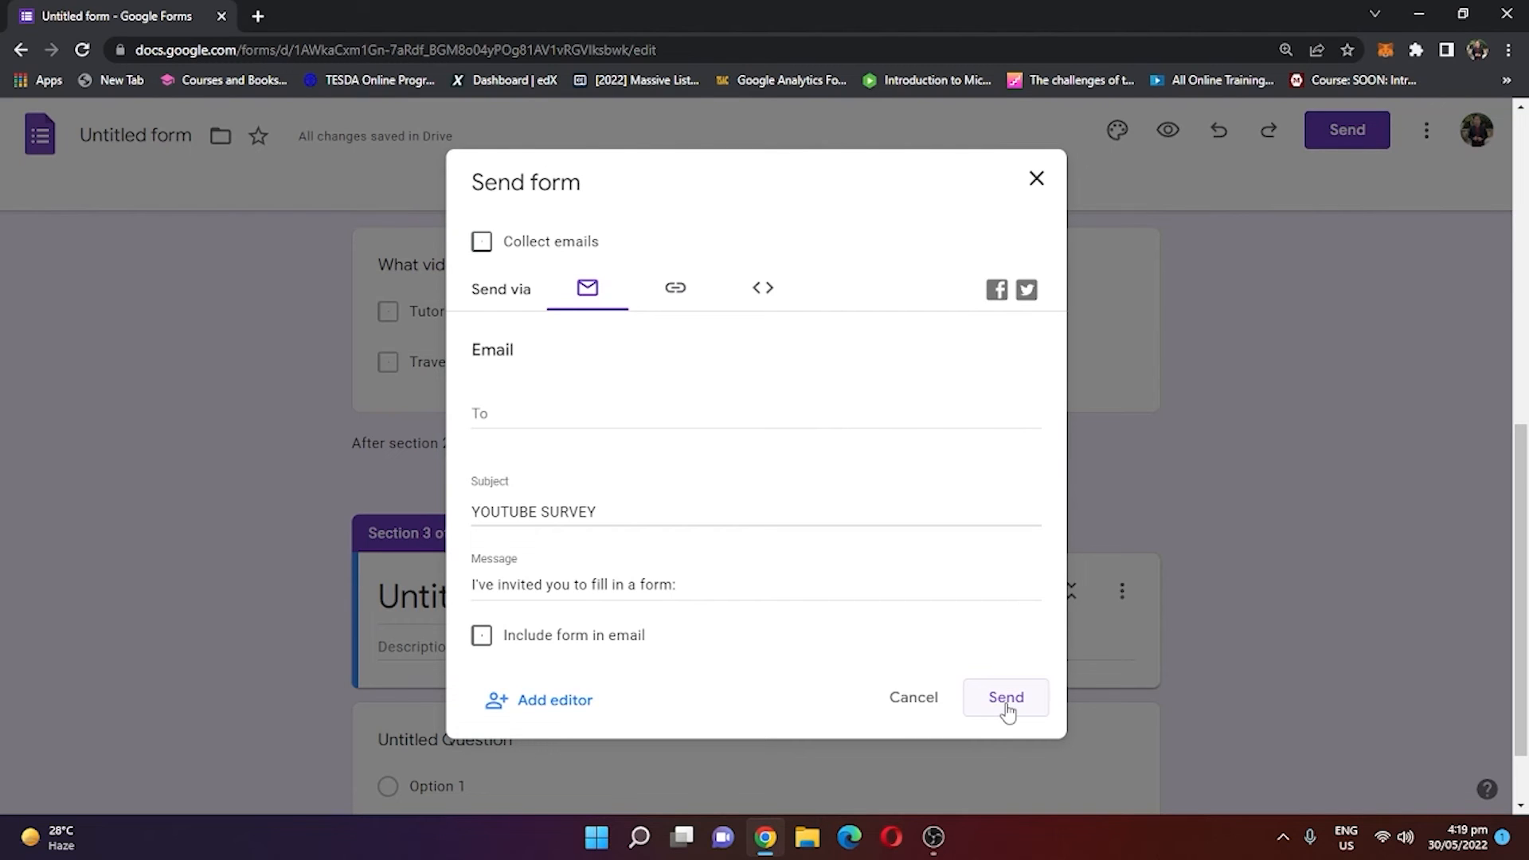
left_click(1036, 179)
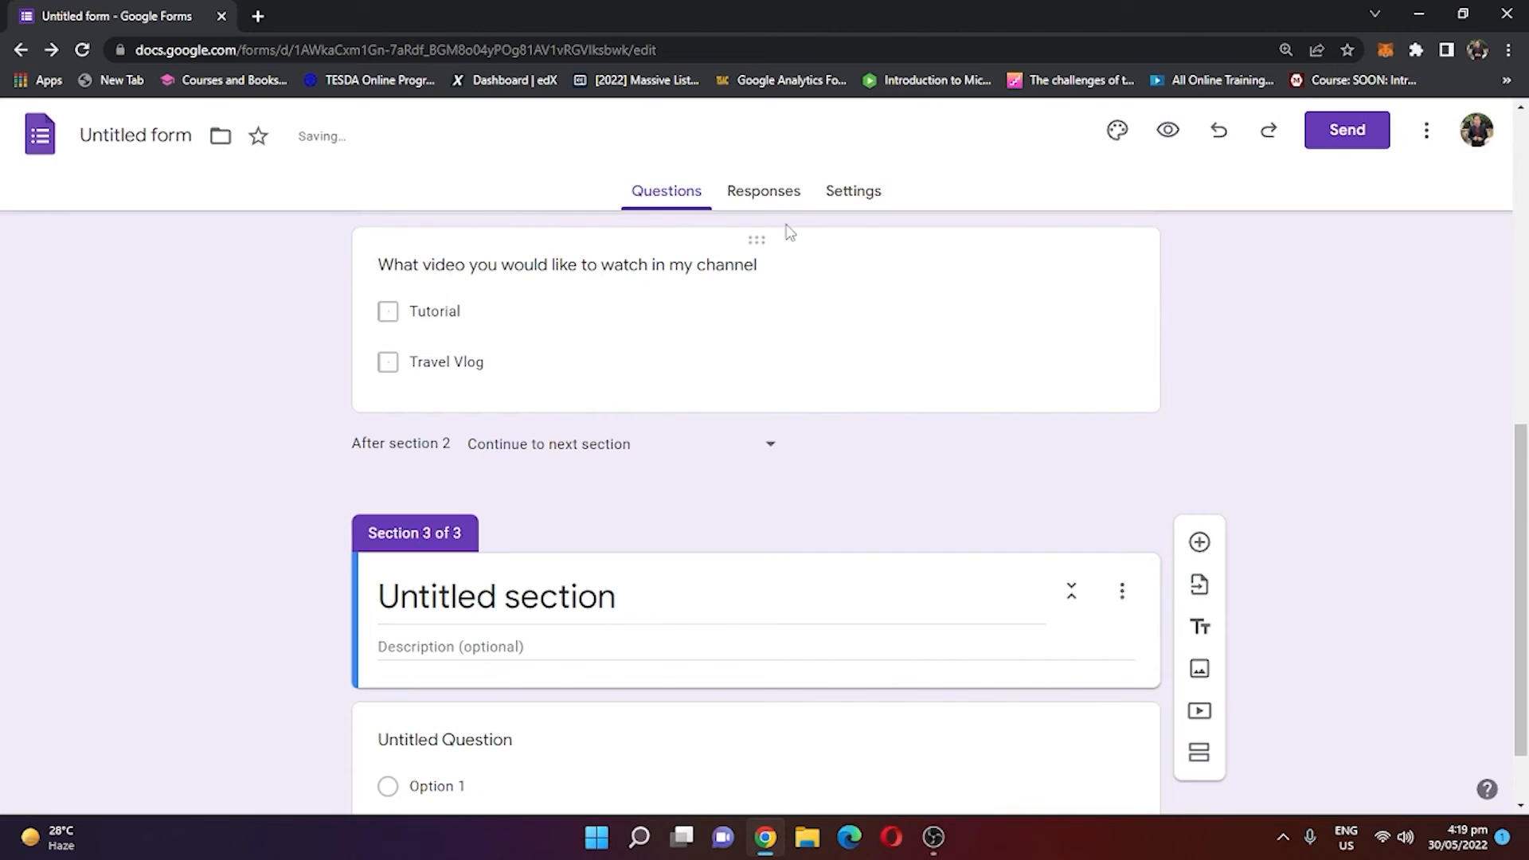
Step: Check the survey's responses, return to the Forms home page and open the RESEARCH SURVEY form
left_click(771, 201)
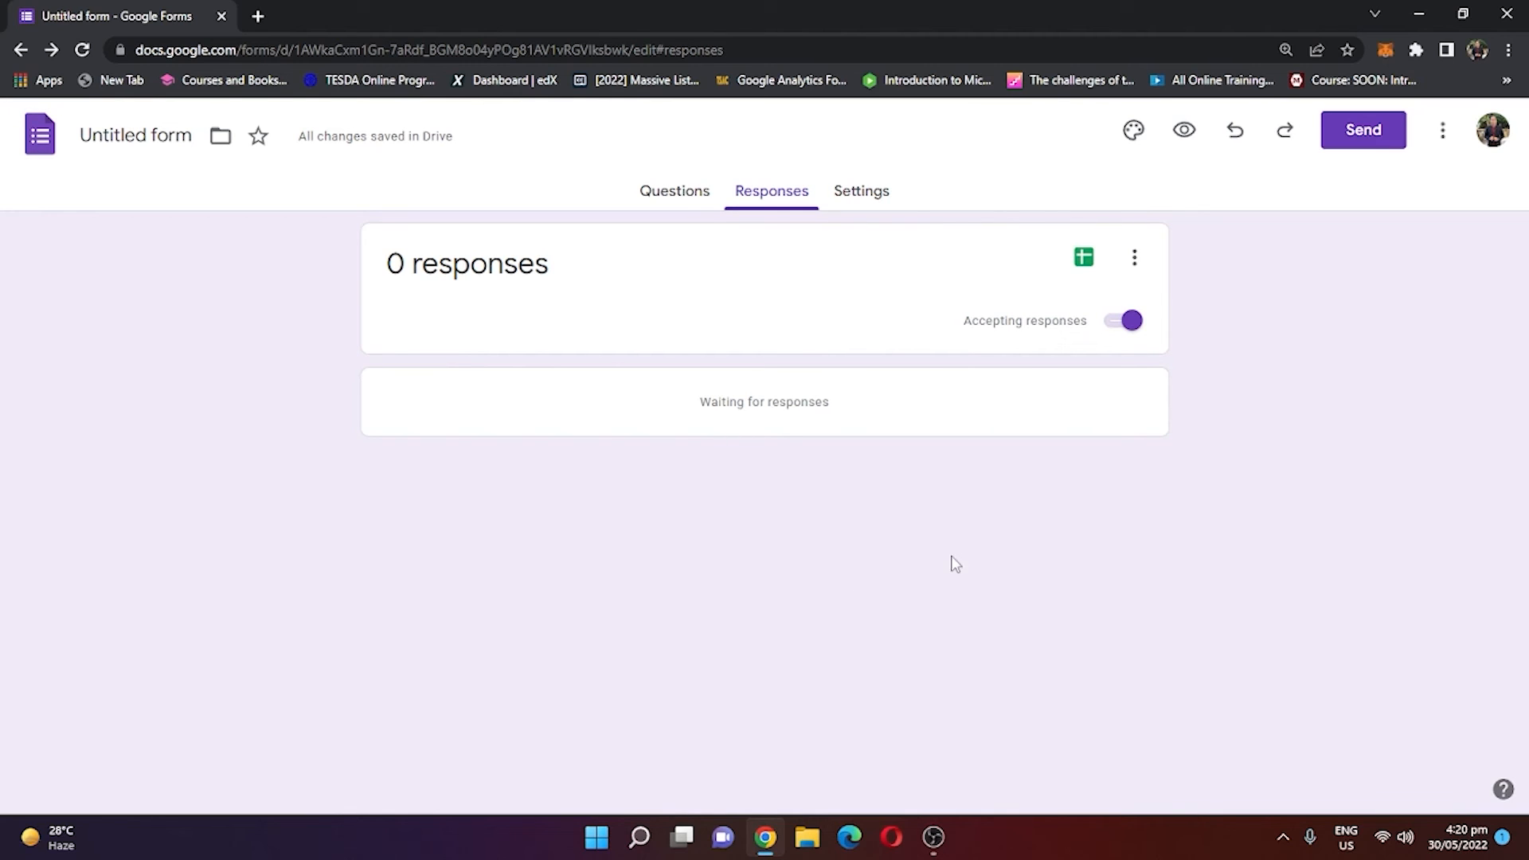
left_click(40, 136)
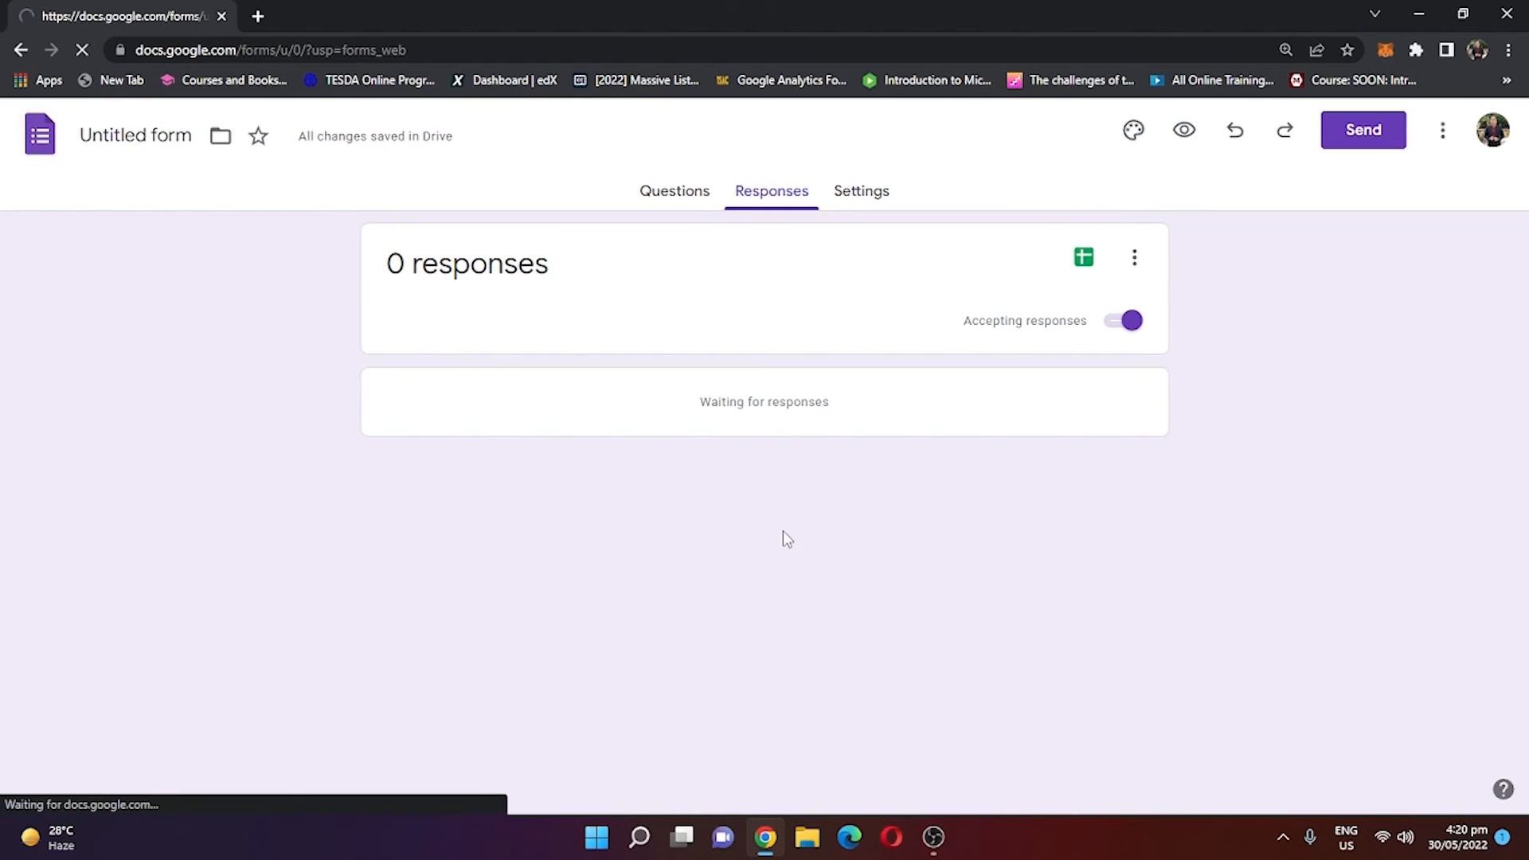
scroll(761, 573, "down", 1)
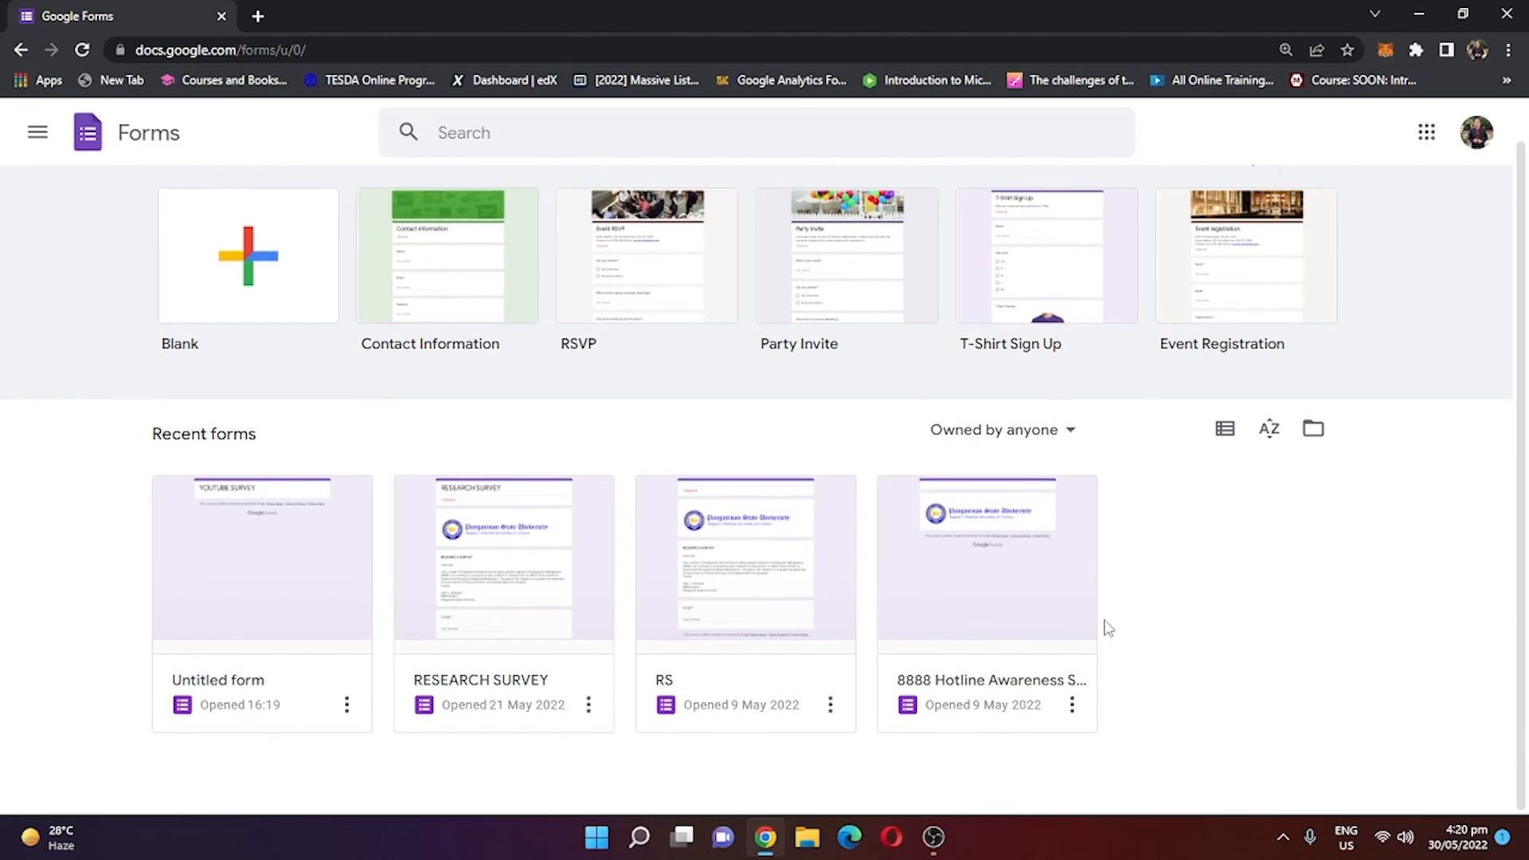
left_click(552, 583)
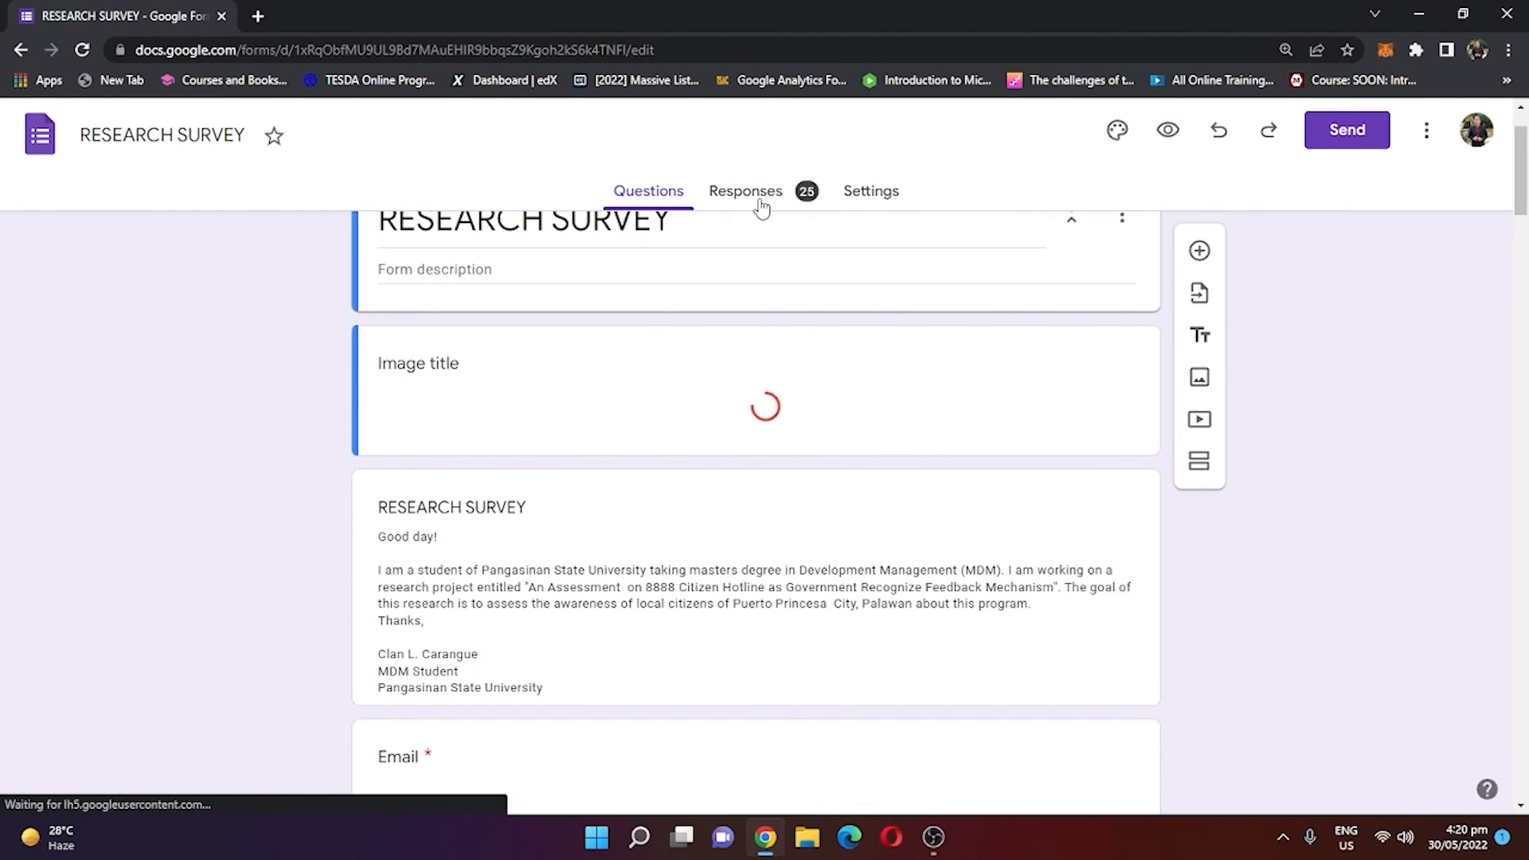
Step: Examine the response summary of RESEARCH SURVEY, from the respondents' details and demographic profile to the survey question charts
left_click(756, 195)
scroll(581, 396, "down", 5)
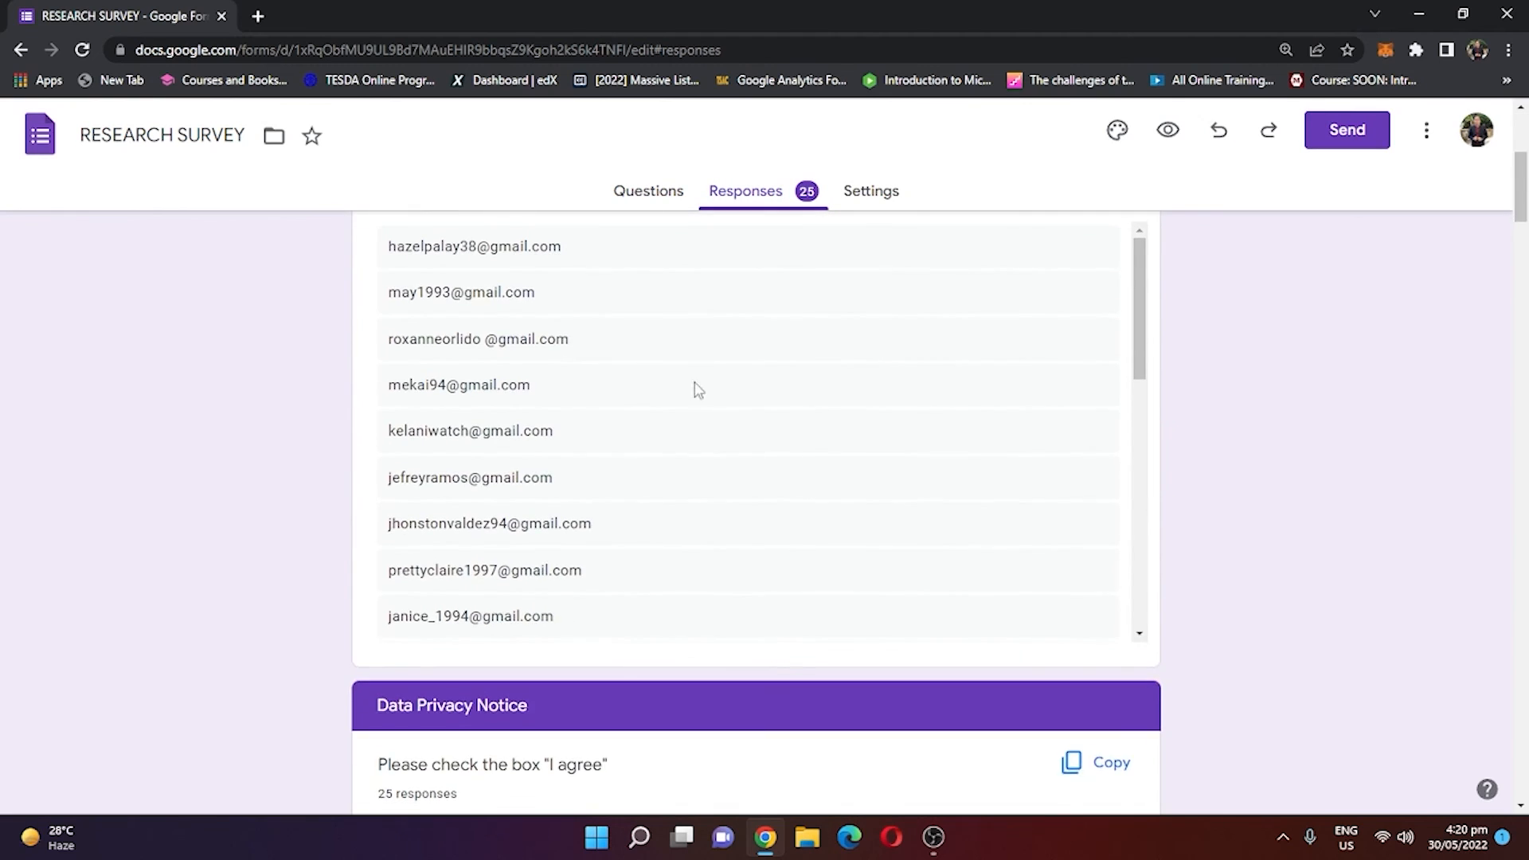
scroll(814, 488, "up", 5)
scroll(942, 600, "down", 5)
scroll(1467, 581, "down", 5)
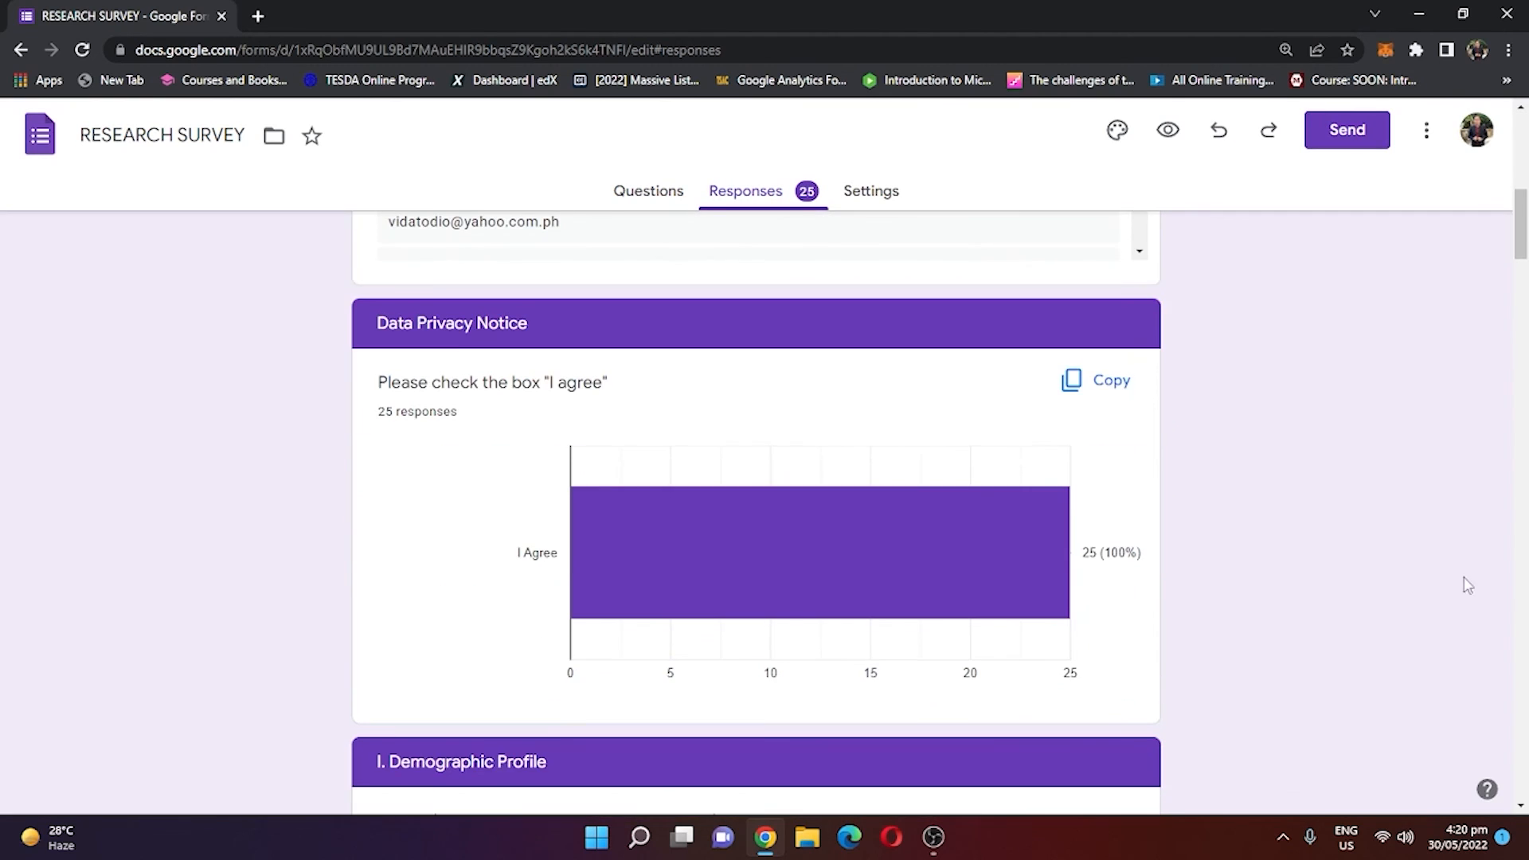
scroll(1356, 550, "up", 5)
scroll(737, 255, "up", 3)
scroll(1331, 474, "down", 10)
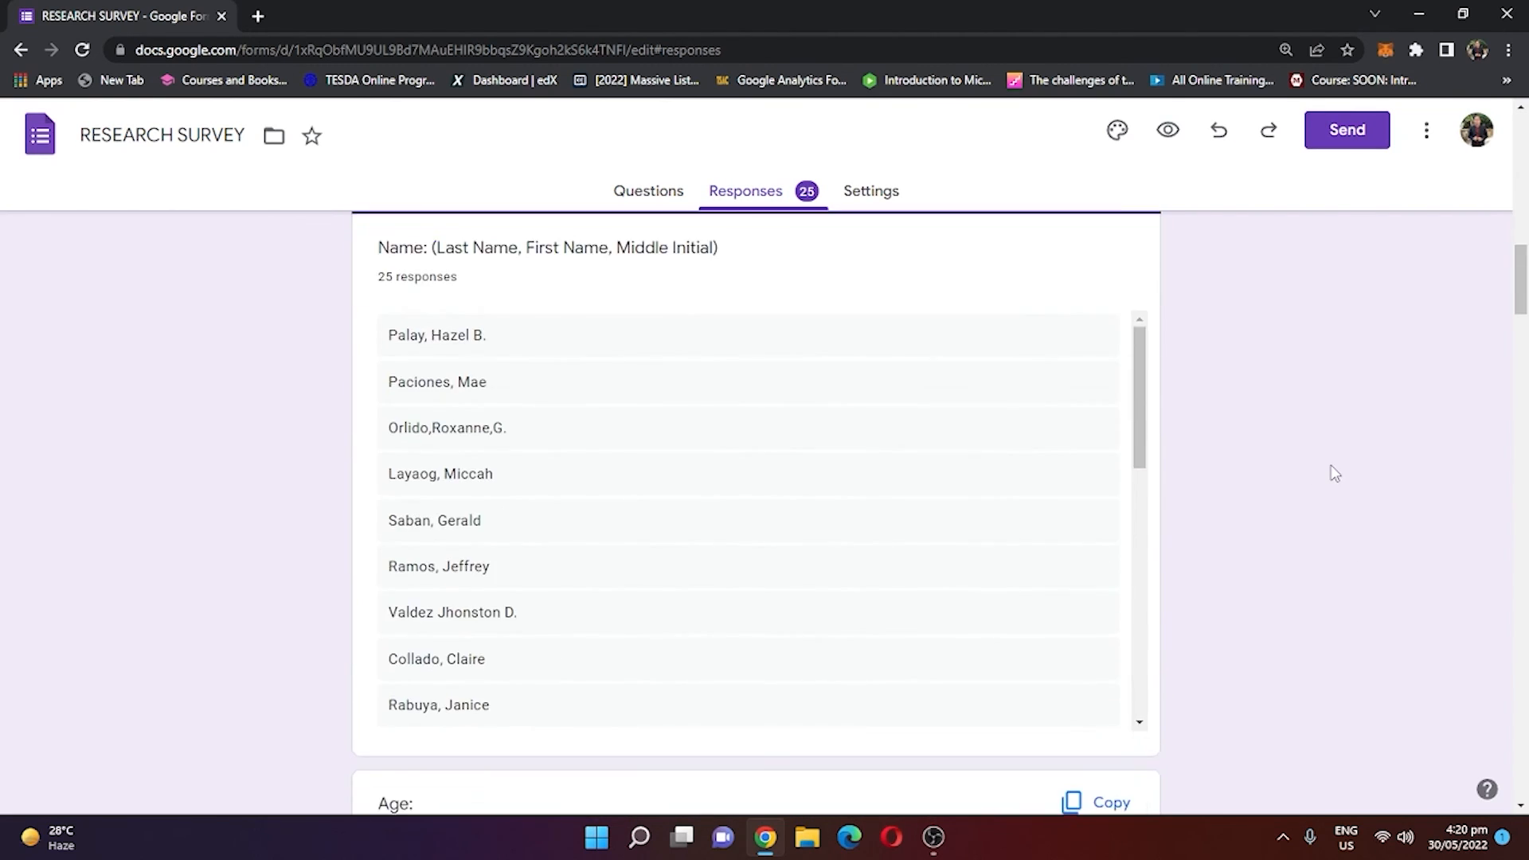
scroll(1335, 473, "down", 15)
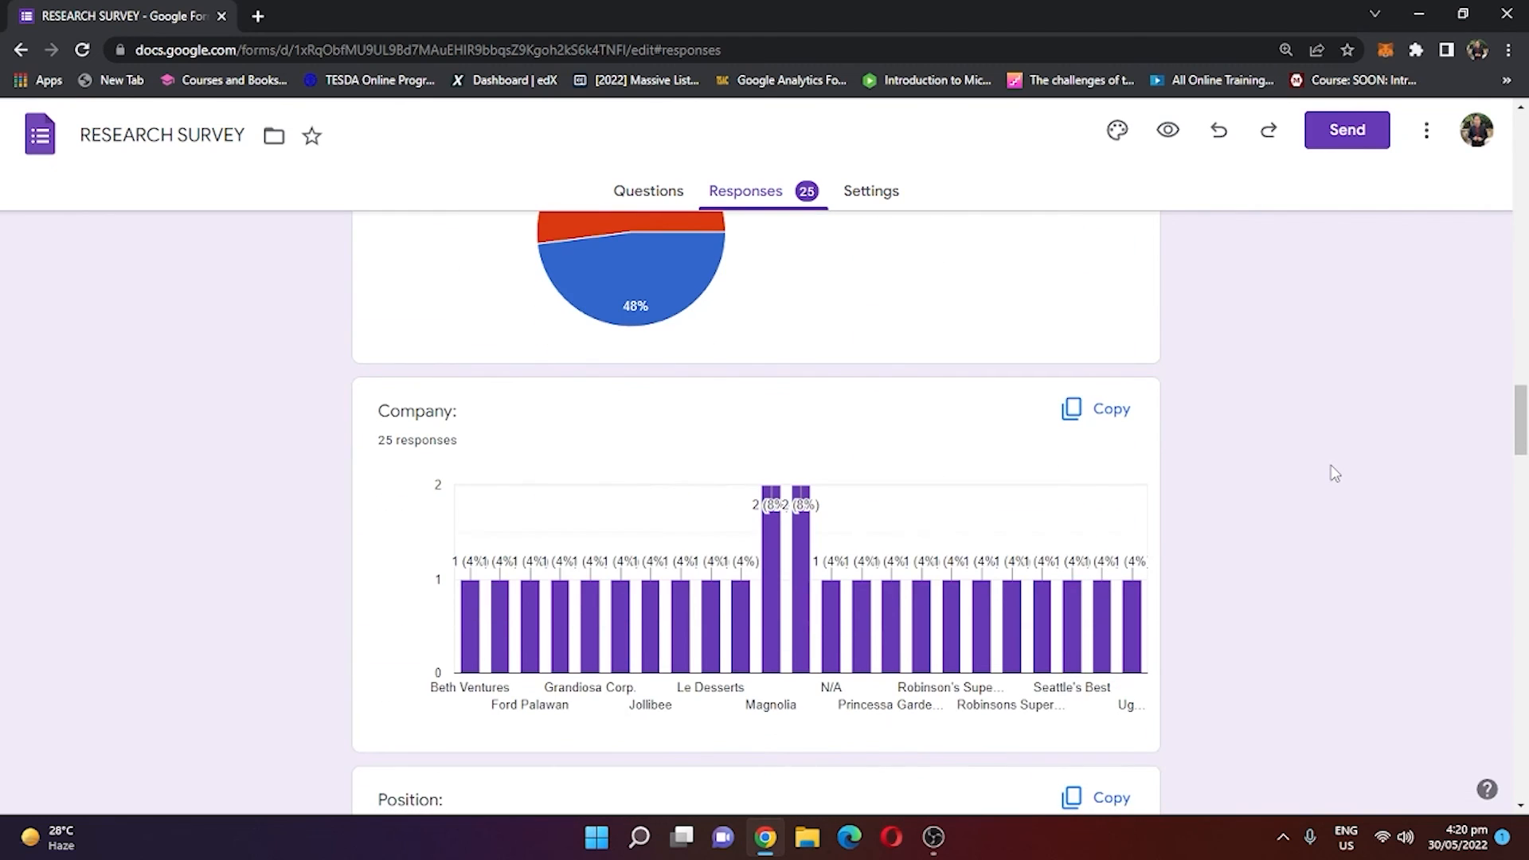
scroll(921, 632, "down", 10)
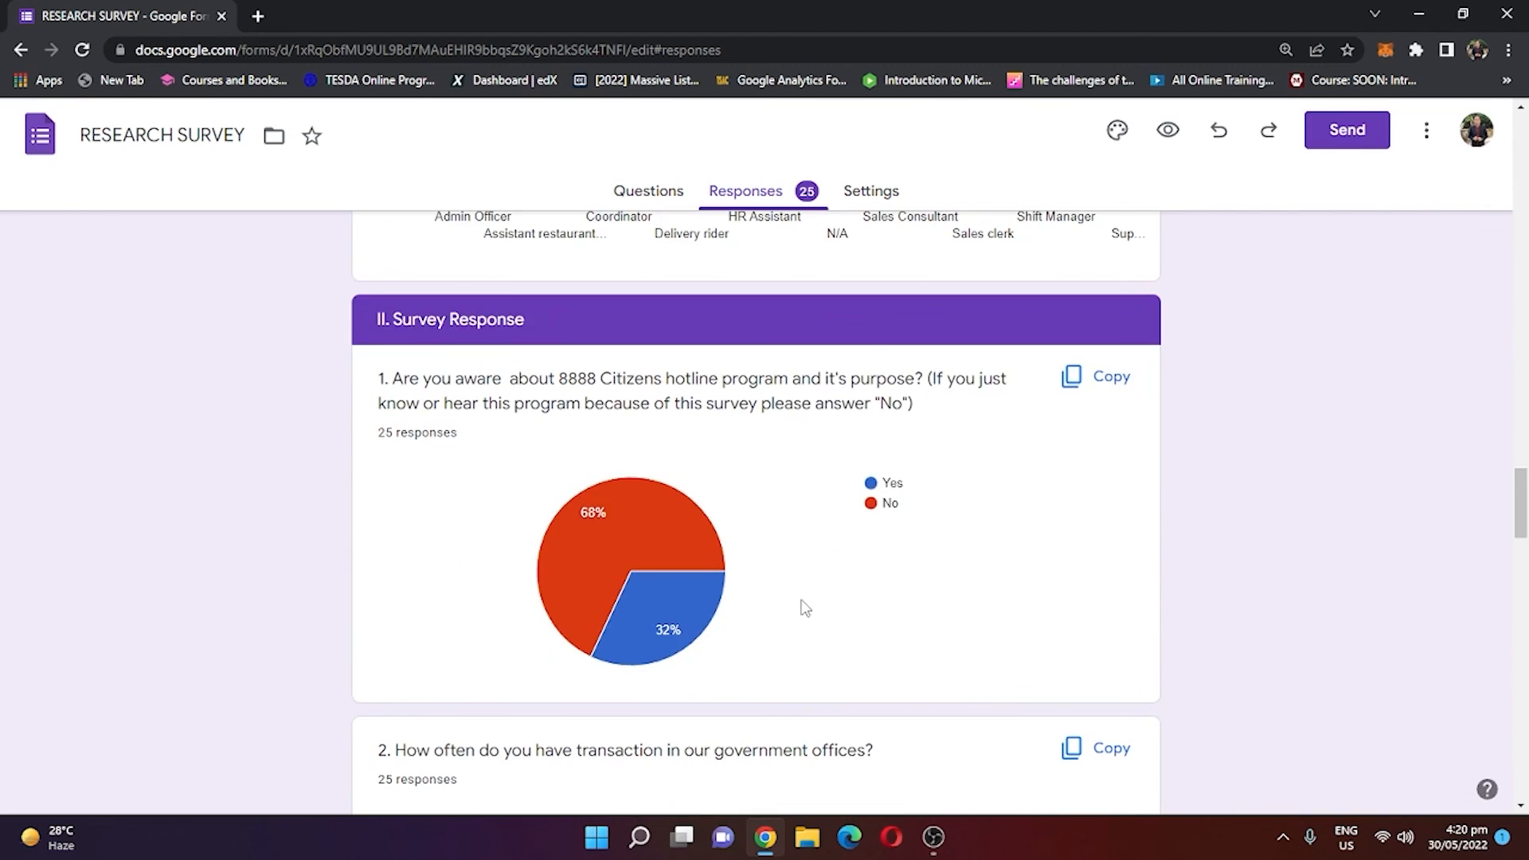
scroll(1059, 587, "down", 5)
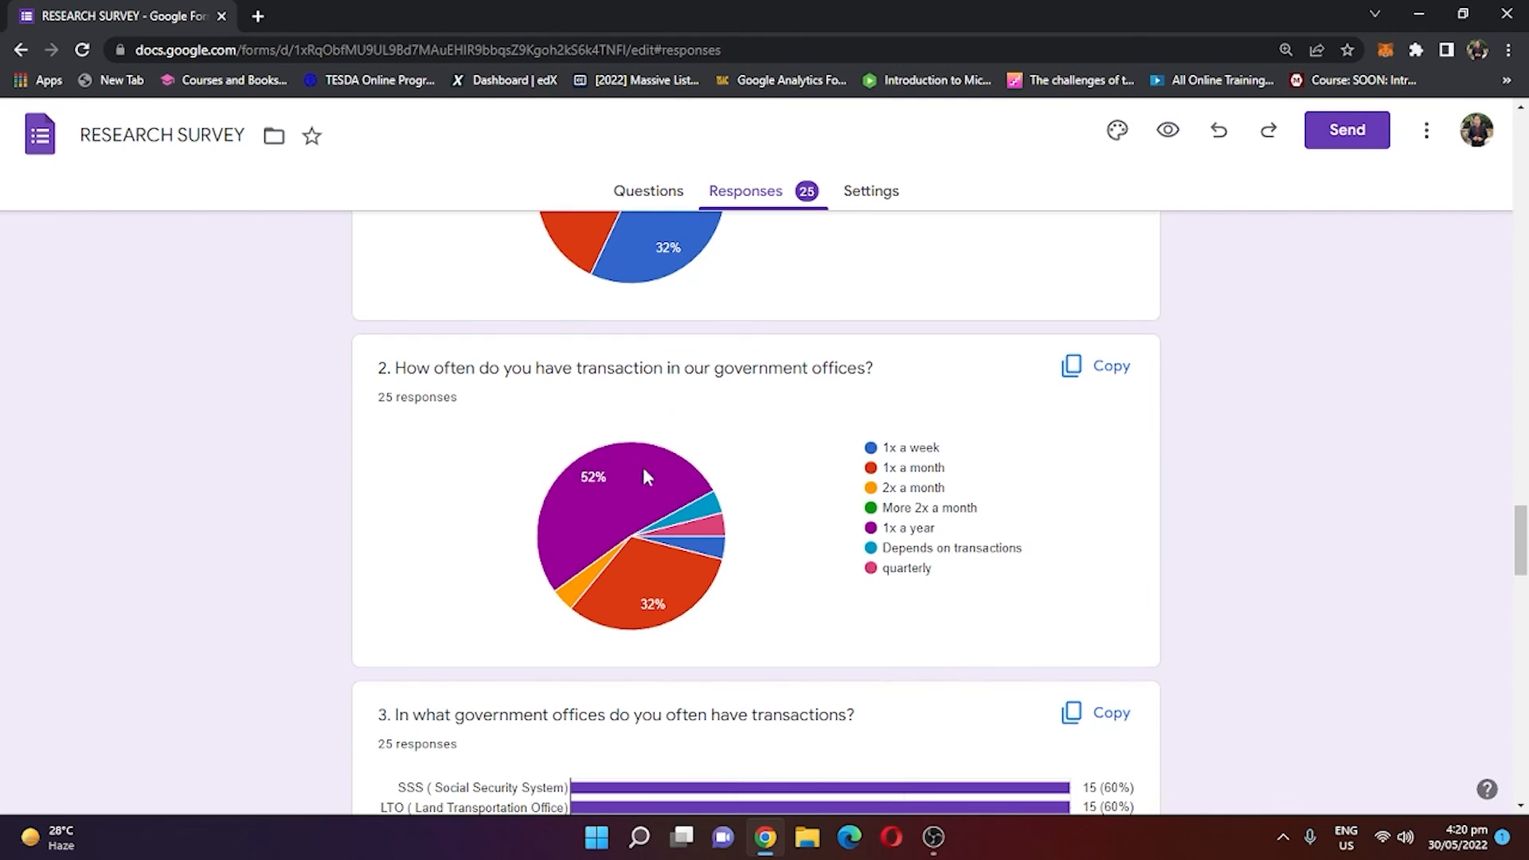
scroll(1322, 560, "down", 7)
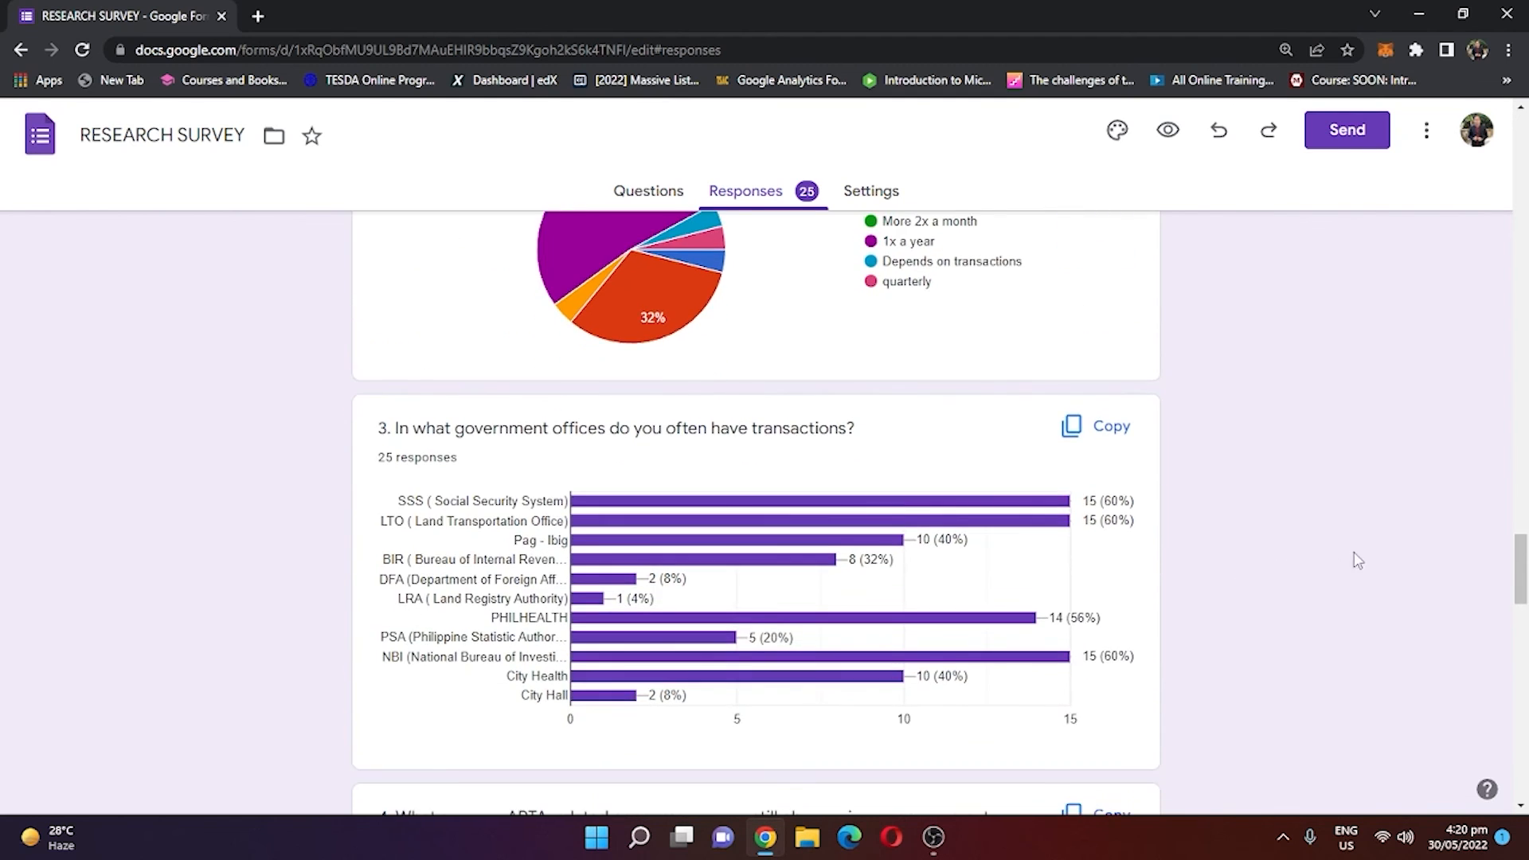
scroll(1395, 561, "down", 10)
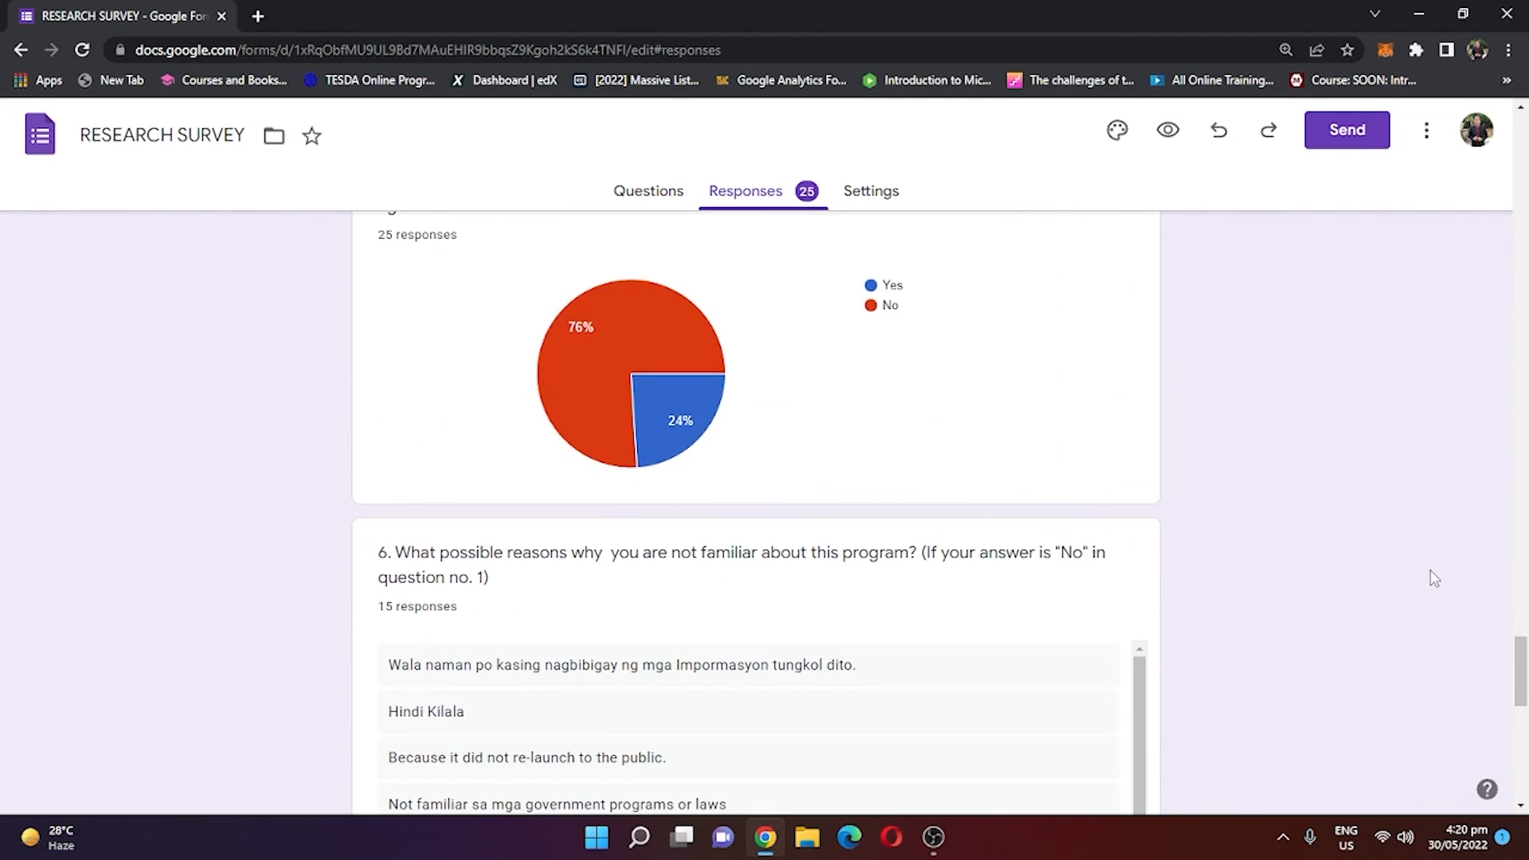
Step: Copy the response chart of question 5 about giving feedback on government services and close the browser window
scroll(1246, 541, "up", 5)
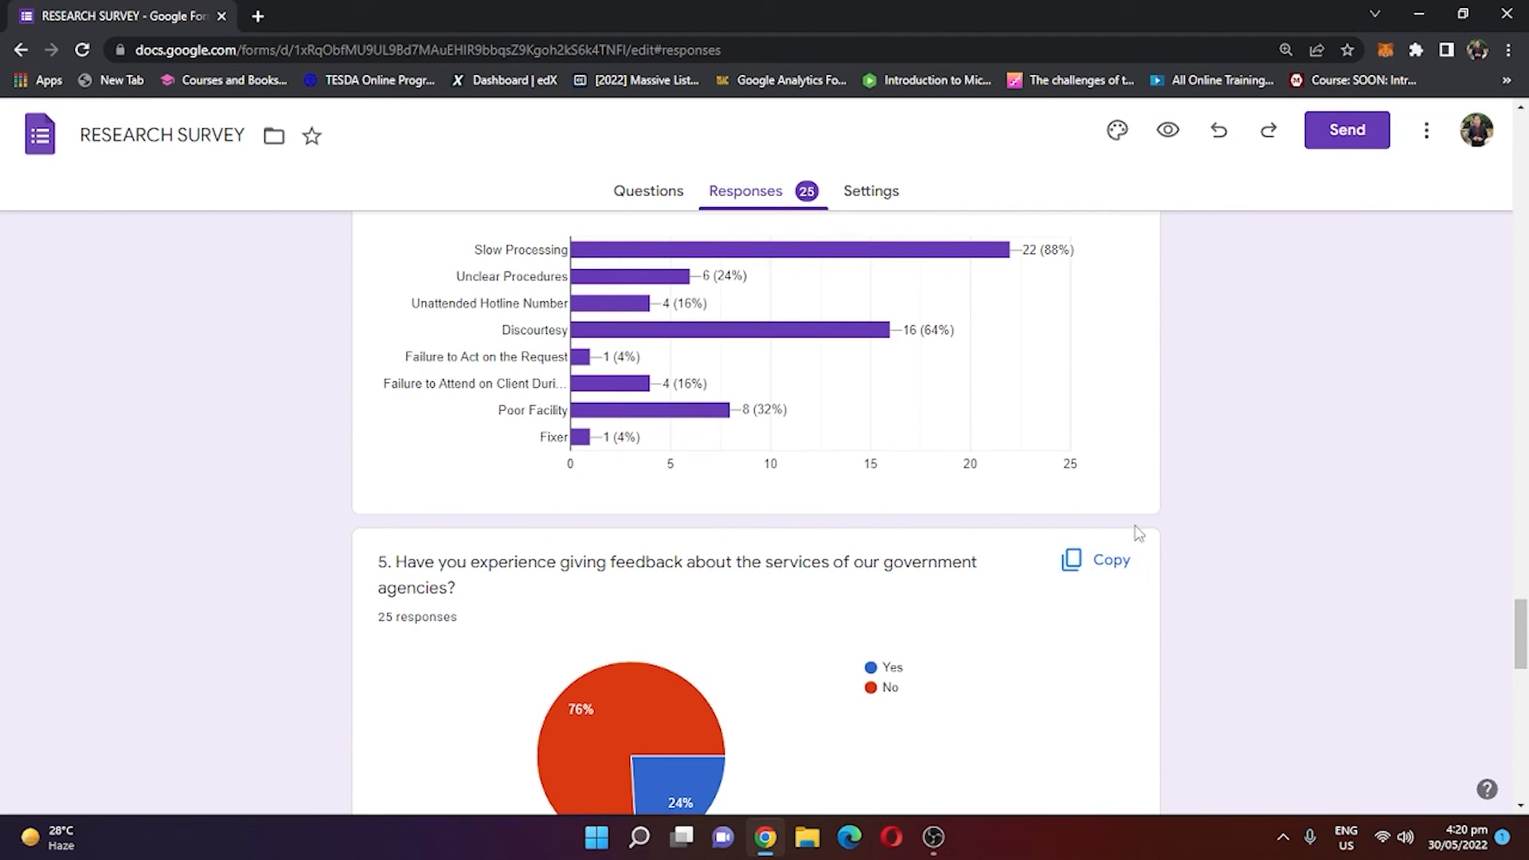
scroll(1296, 370, "down", 1)
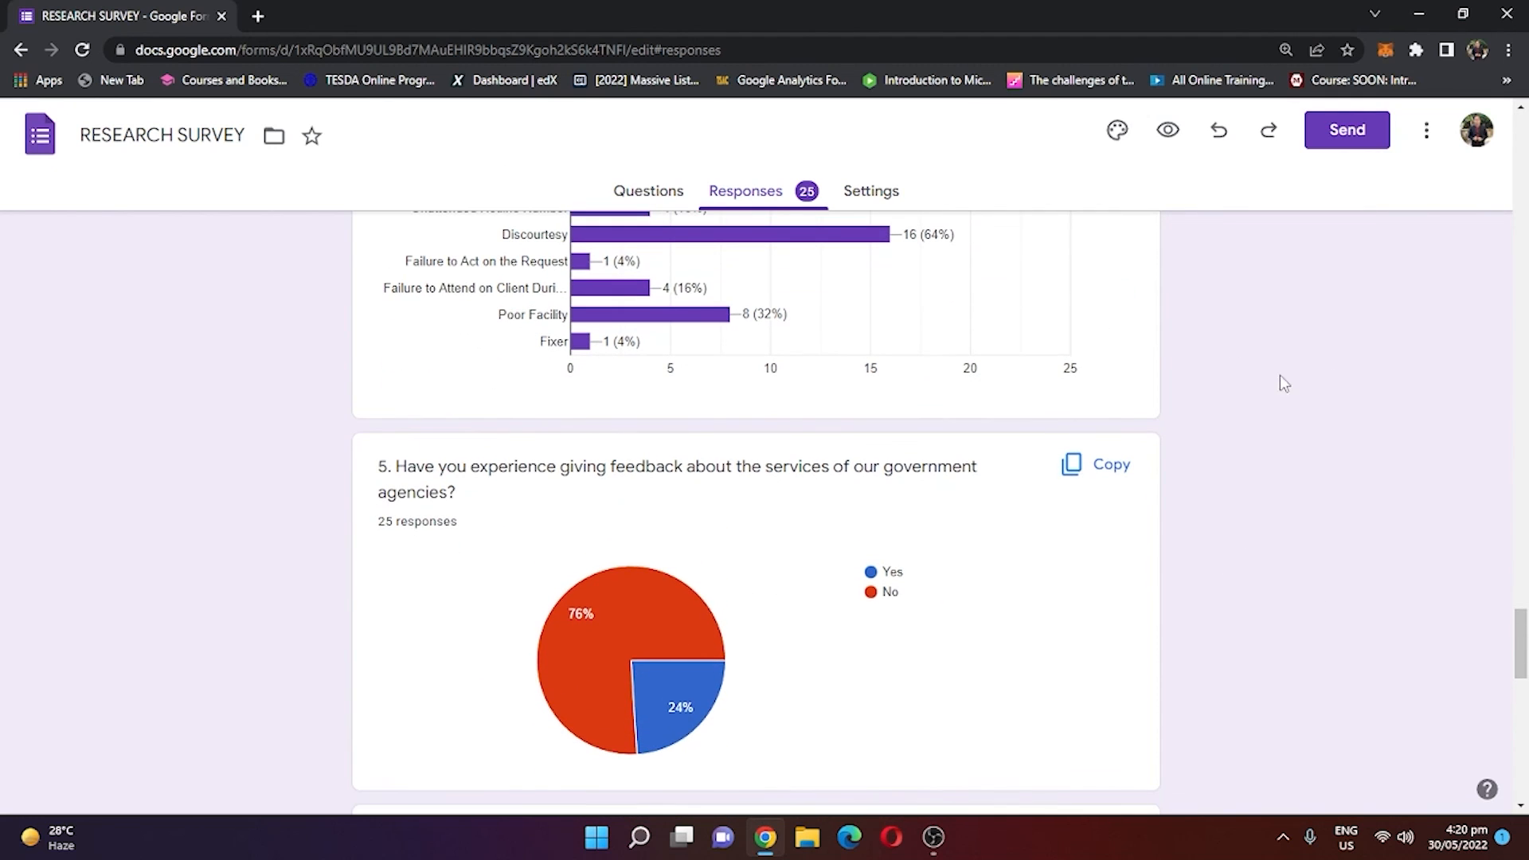
left_click(1111, 465)
scroll(1211, 534, "down", 1)
scroll(1210, 533, "up", 3)
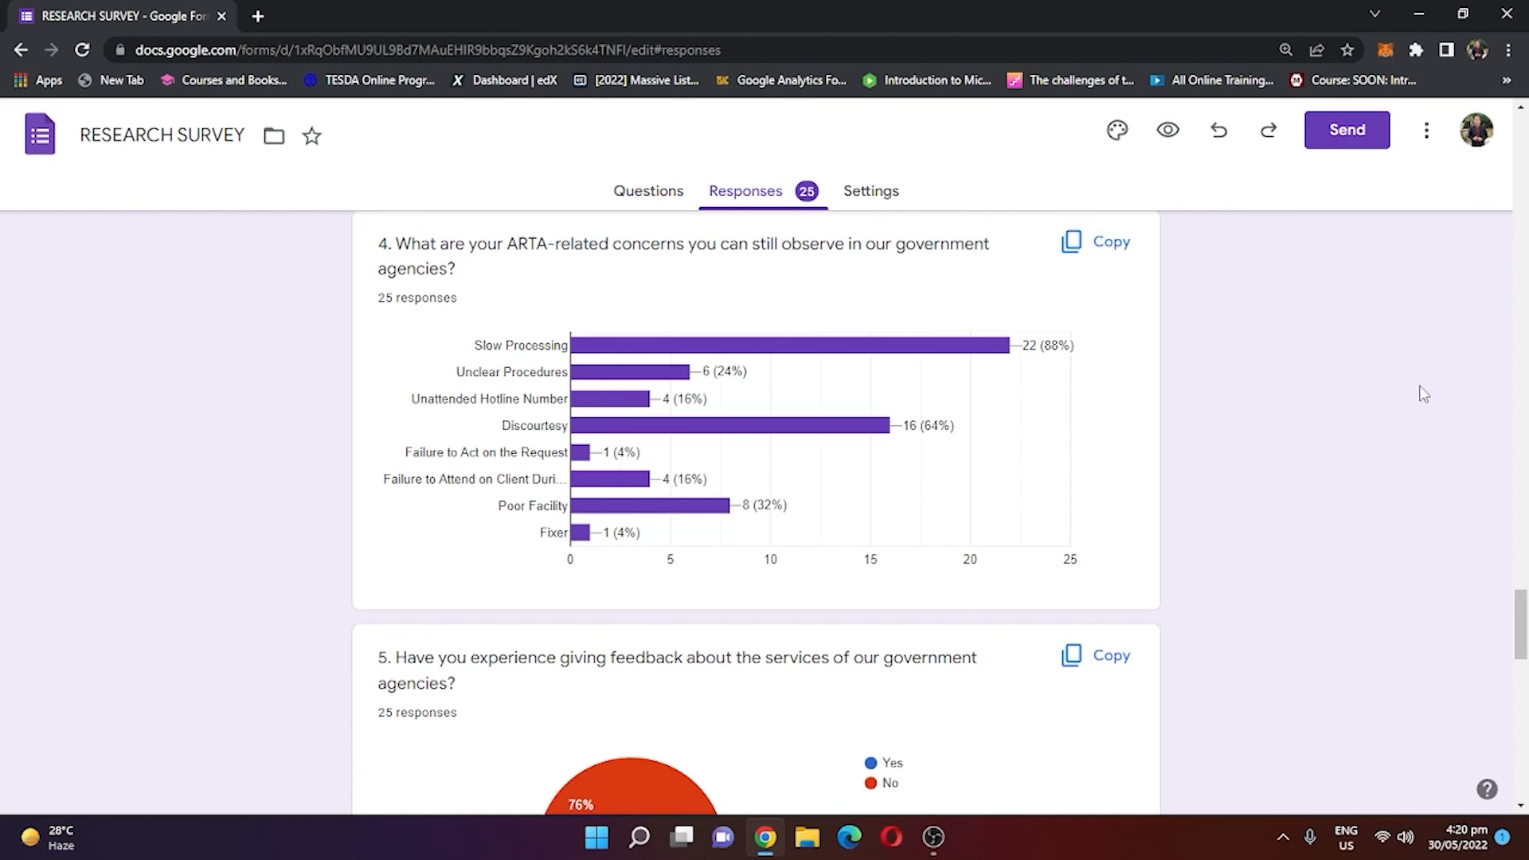
left_click(1503, 9)
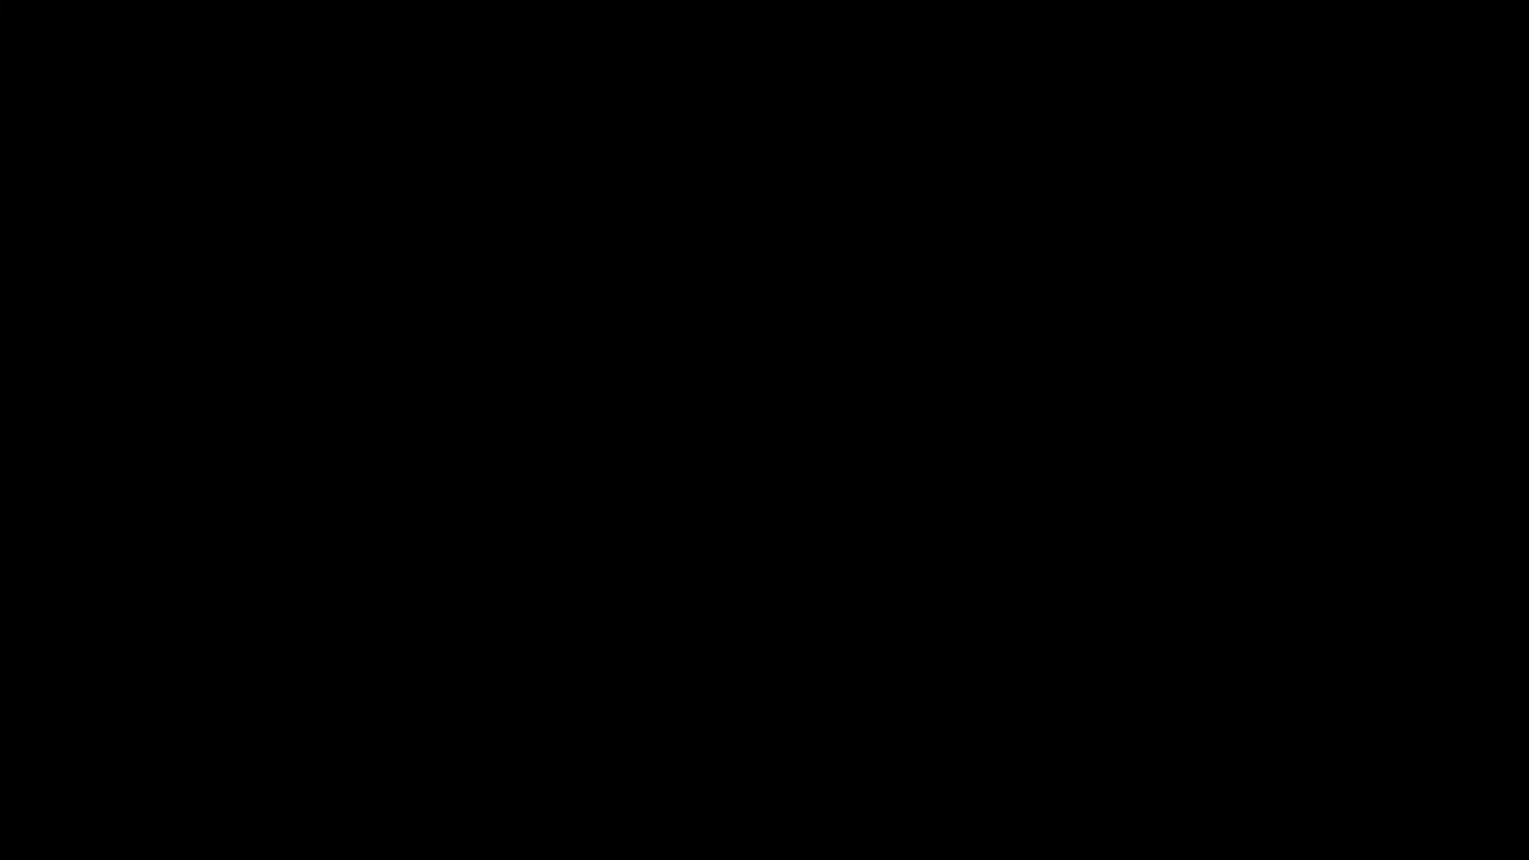